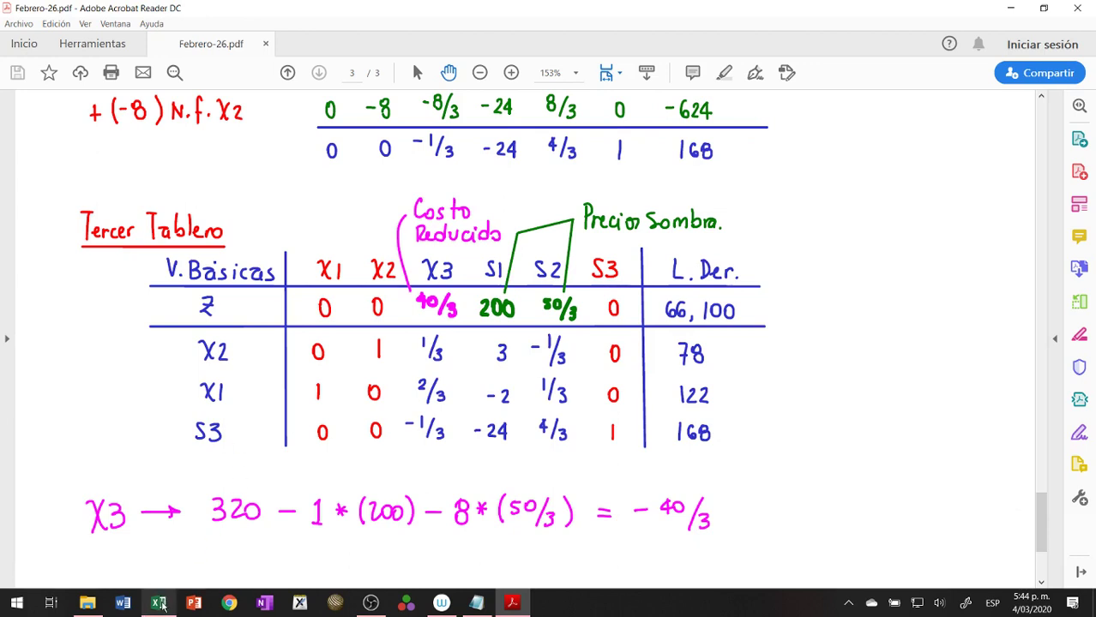
- Switch to the Libro1 workbook in Excel and enlarge its view to a maximized window at 170% zoom
left_click(158, 603)
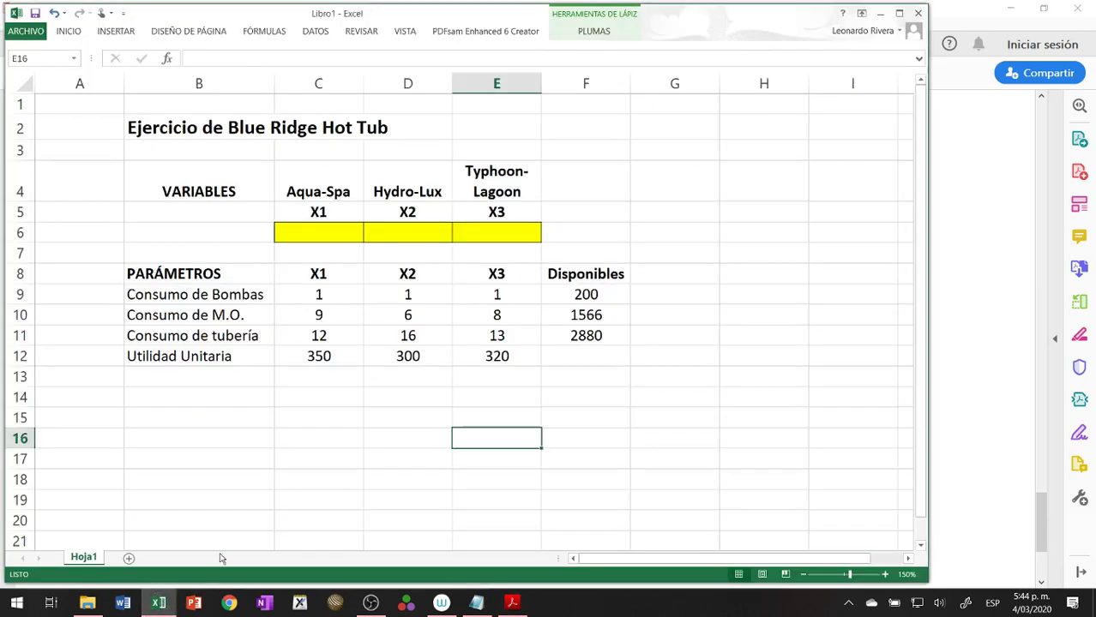
left_click(899, 13)
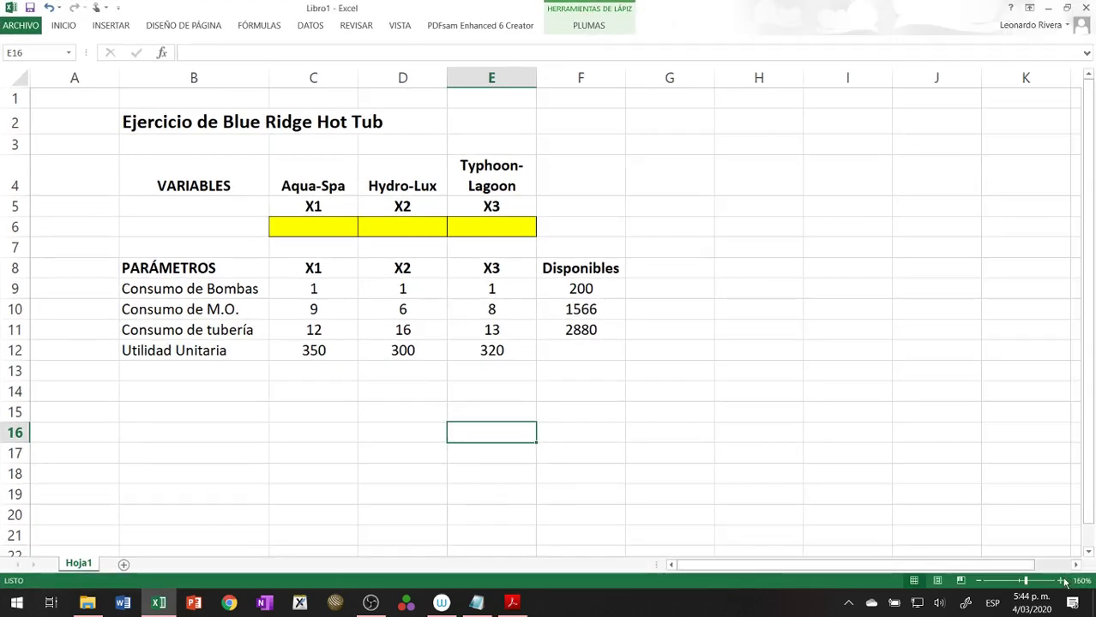
left_click(1061, 581)
left_click(1062, 581)
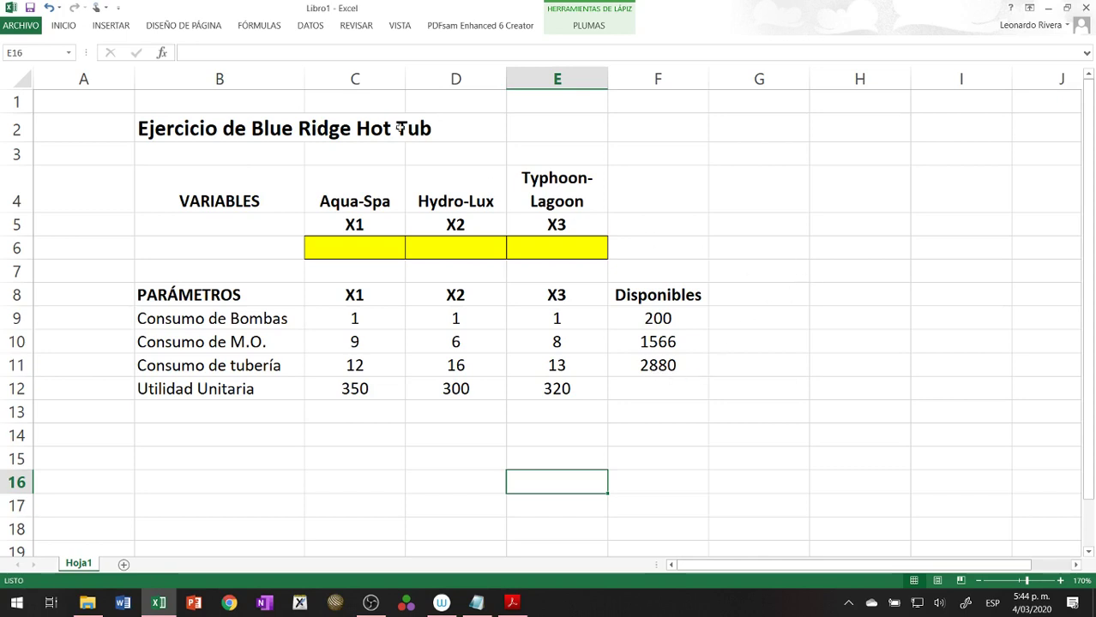
- Narrow the empty columns A and G so they act as thin spacers beside the data tables
left_click_drag(133, 79, 66, 79)
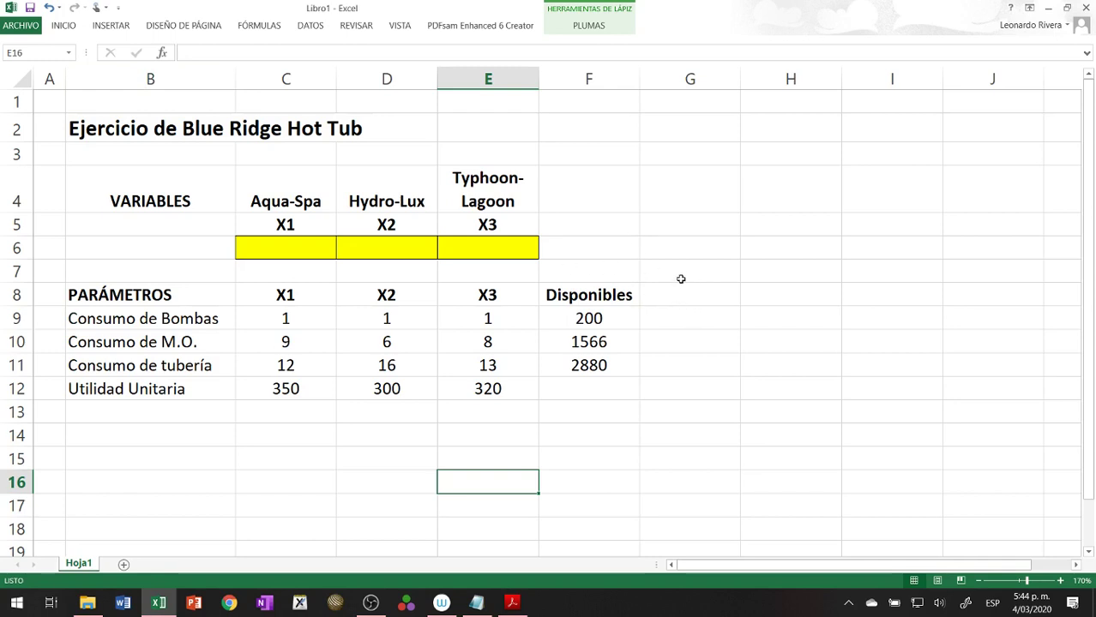
left_click_drag(736, 81, 653, 79)
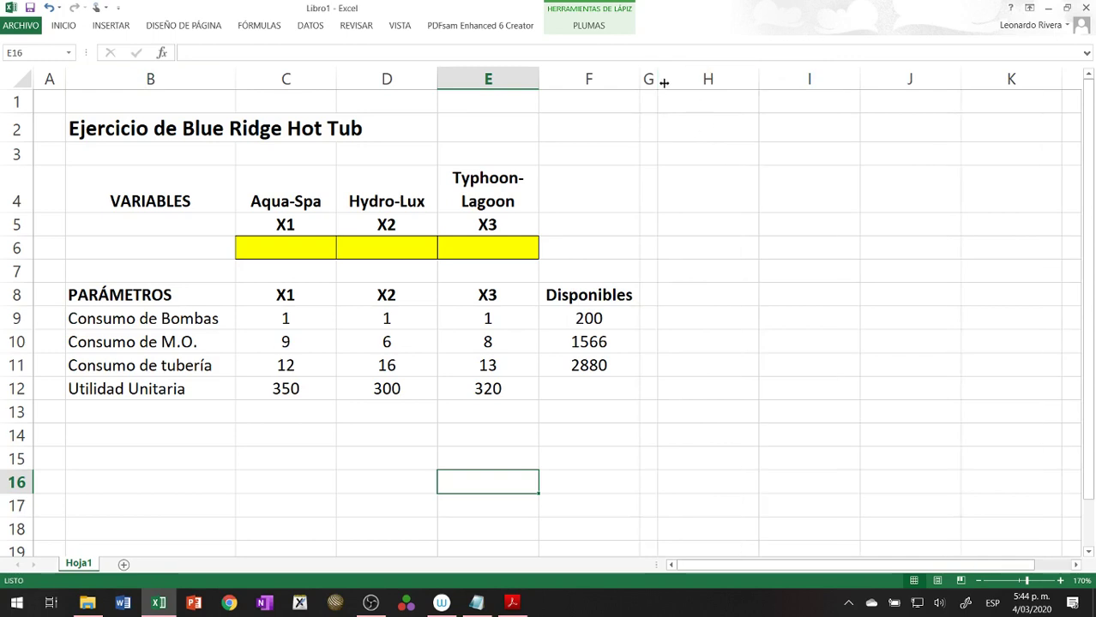
- Enter the heading "Restricciones: Consumo de recursos" in cell H6
left_click(724, 253)
type("Restri")
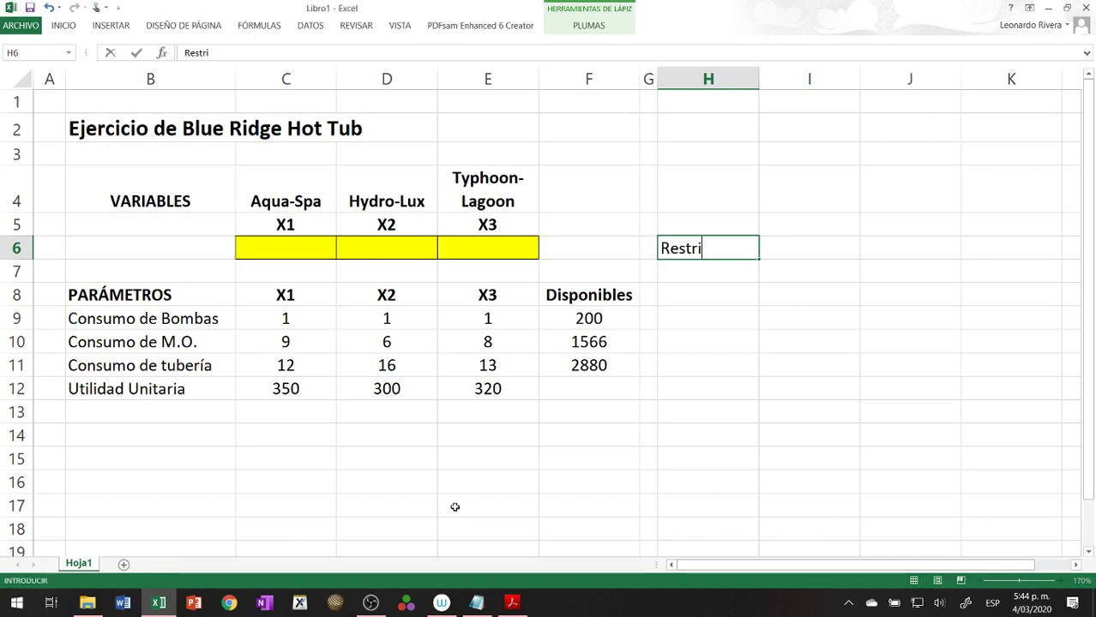
type("cciones:")
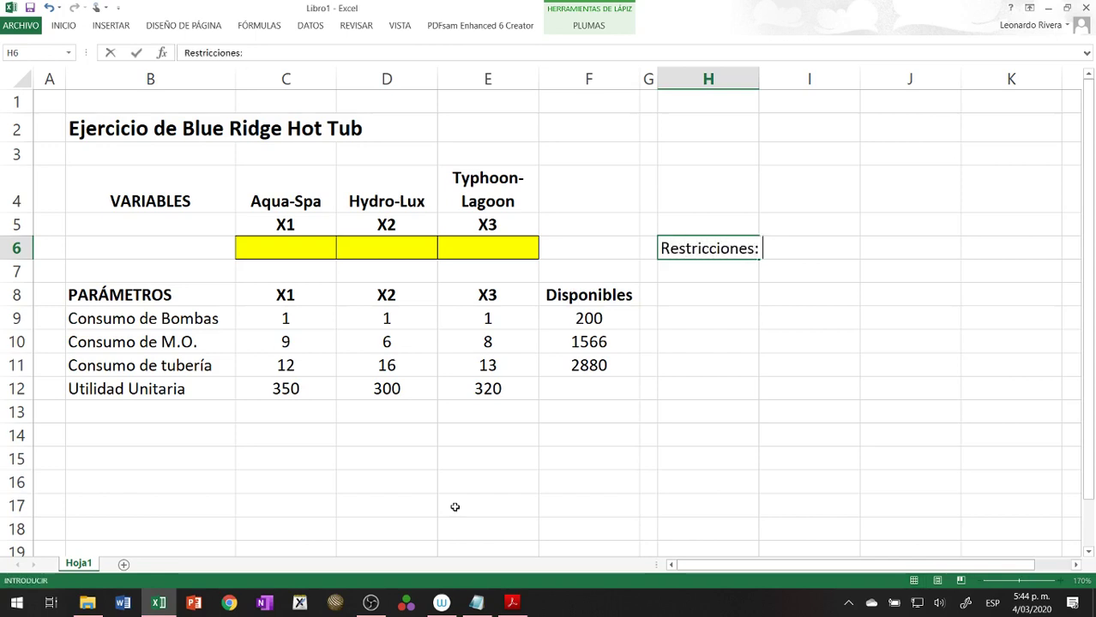
type(" Consu")
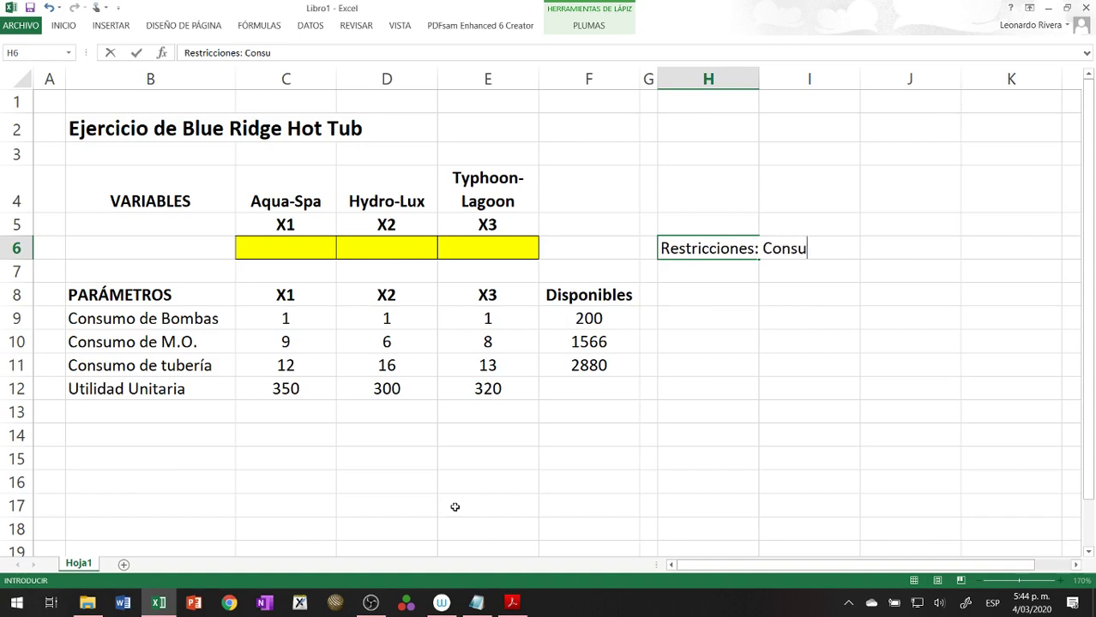
type("mo de recursos")
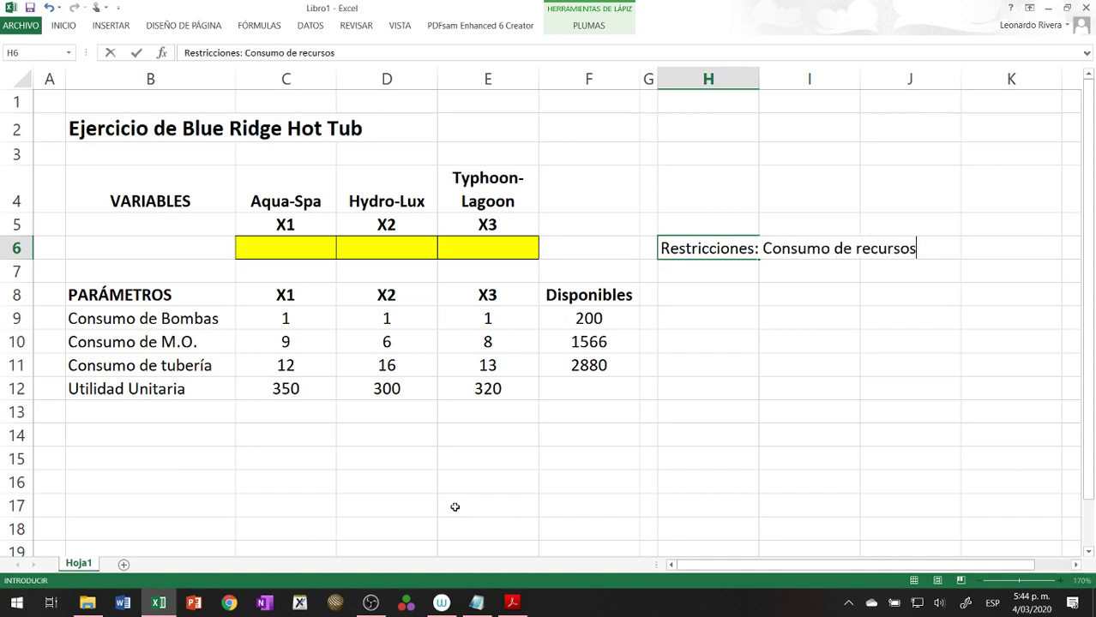
key("Return")
- Make only the word "Restricciones:" bold within the heading in cell H6
key("Up")
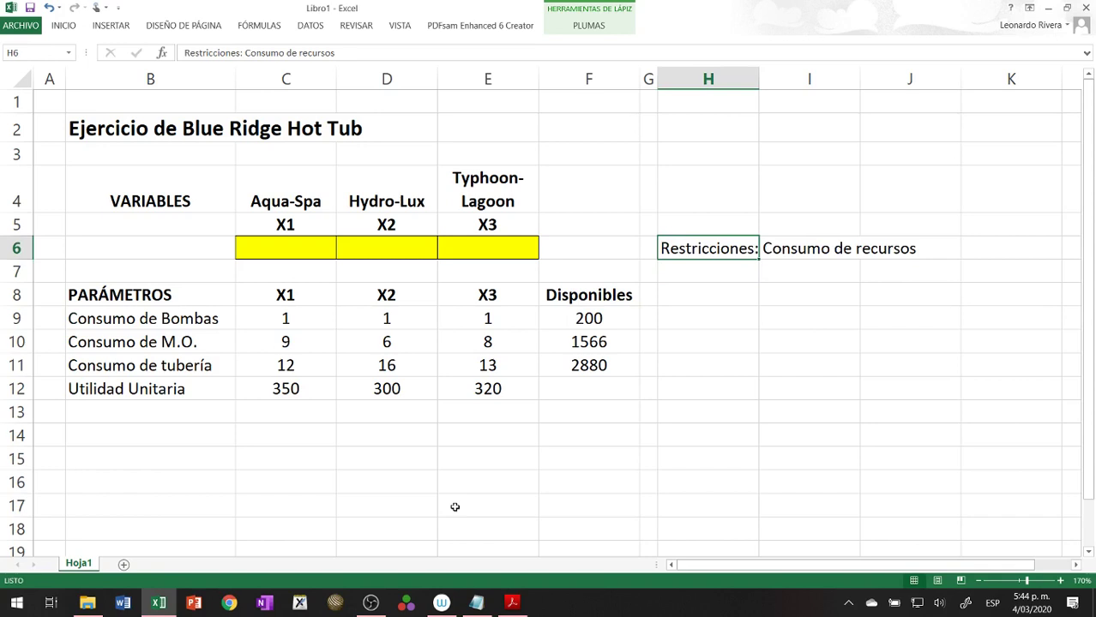
left_click(244, 52)
key("shift+End")
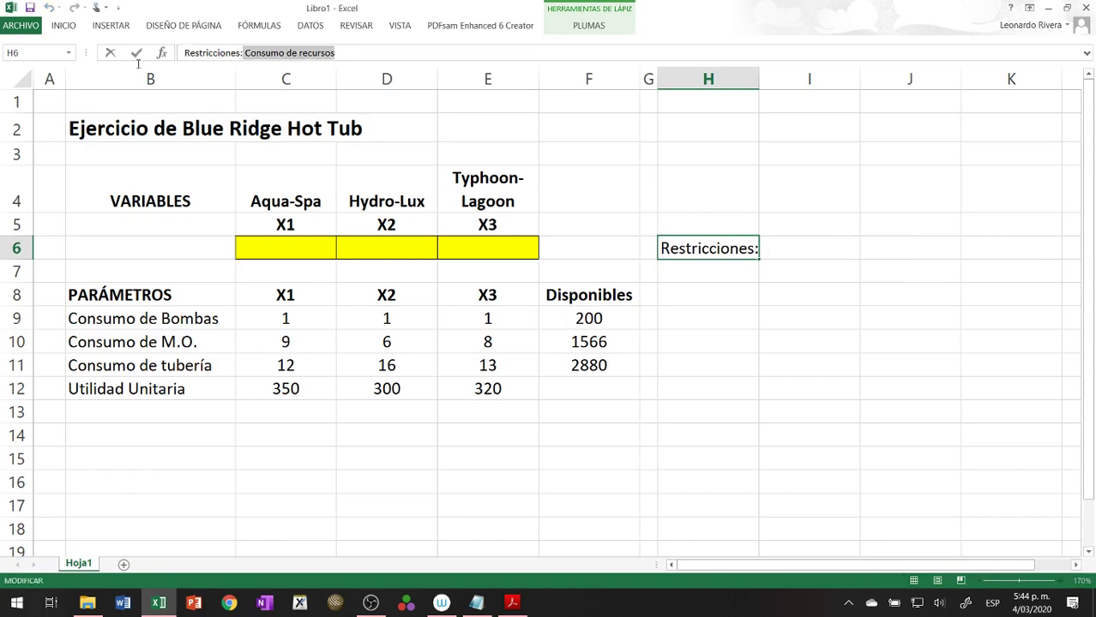
left_click(231, 52)
left_click_drag(212, 54, 176, 55)
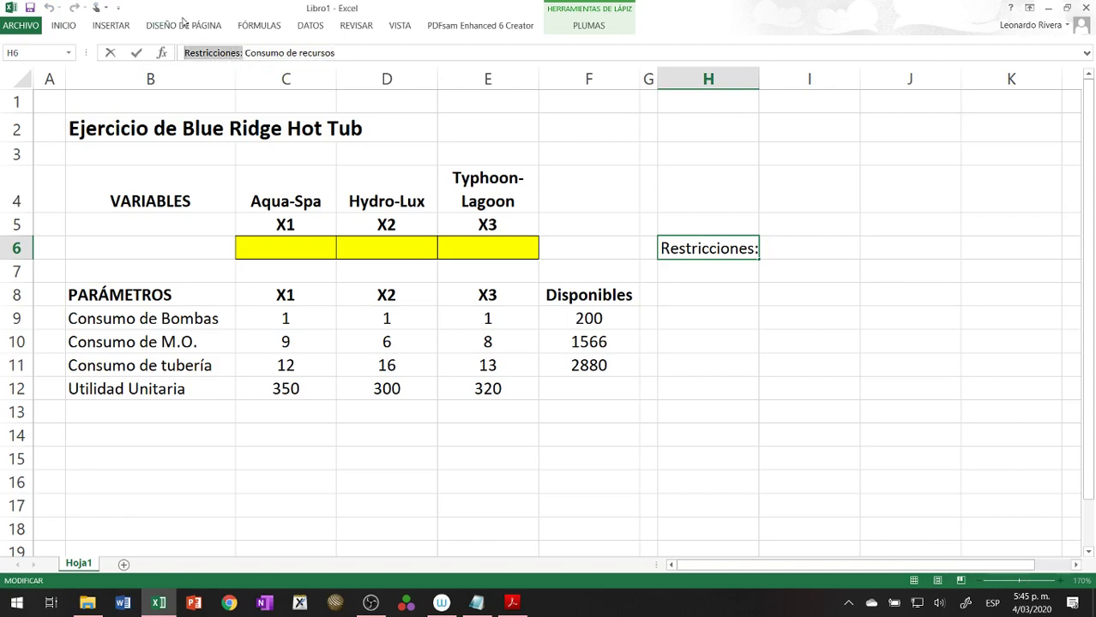
key("ctrl+n")
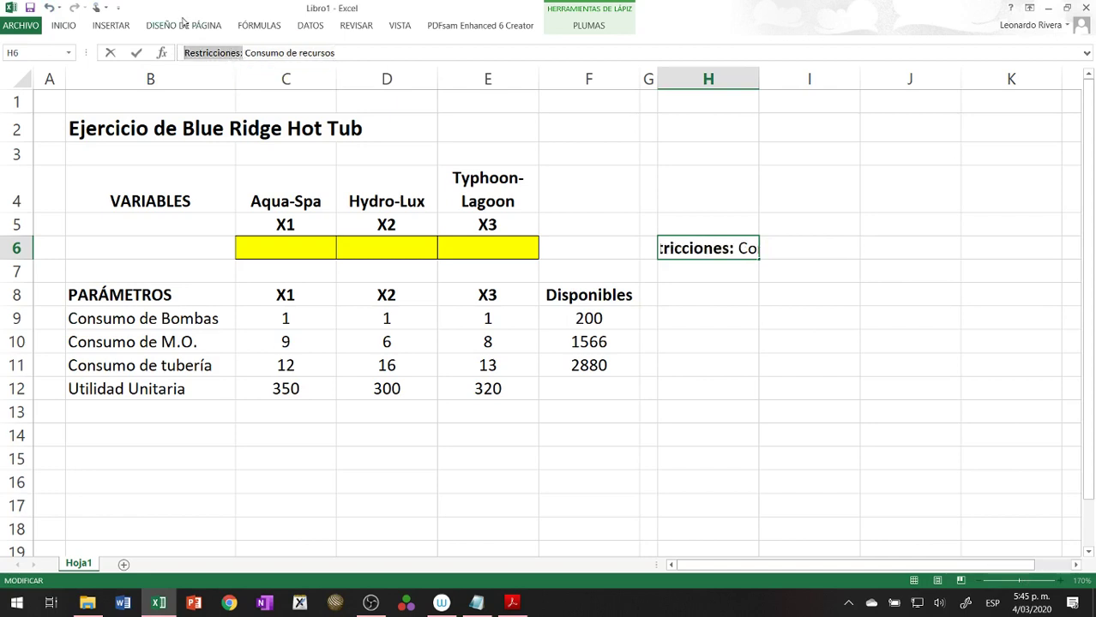
key("Return")
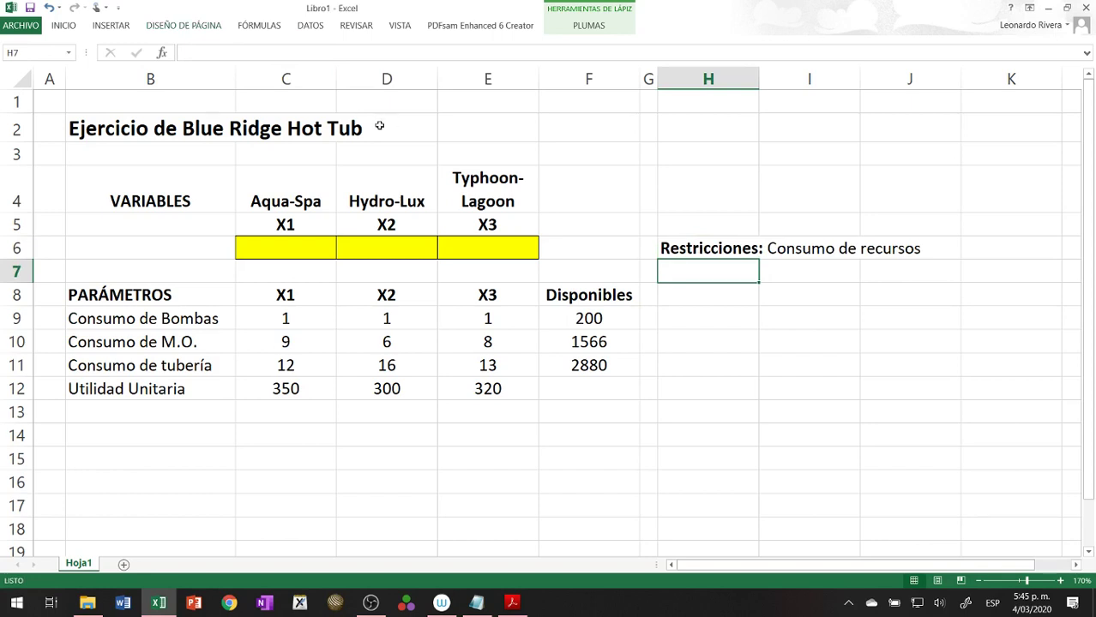
- Enter the column headers "L. Izq.", "Signo" and "L. Der." in cells H8, I8 and J8
key("Down")
type("L")
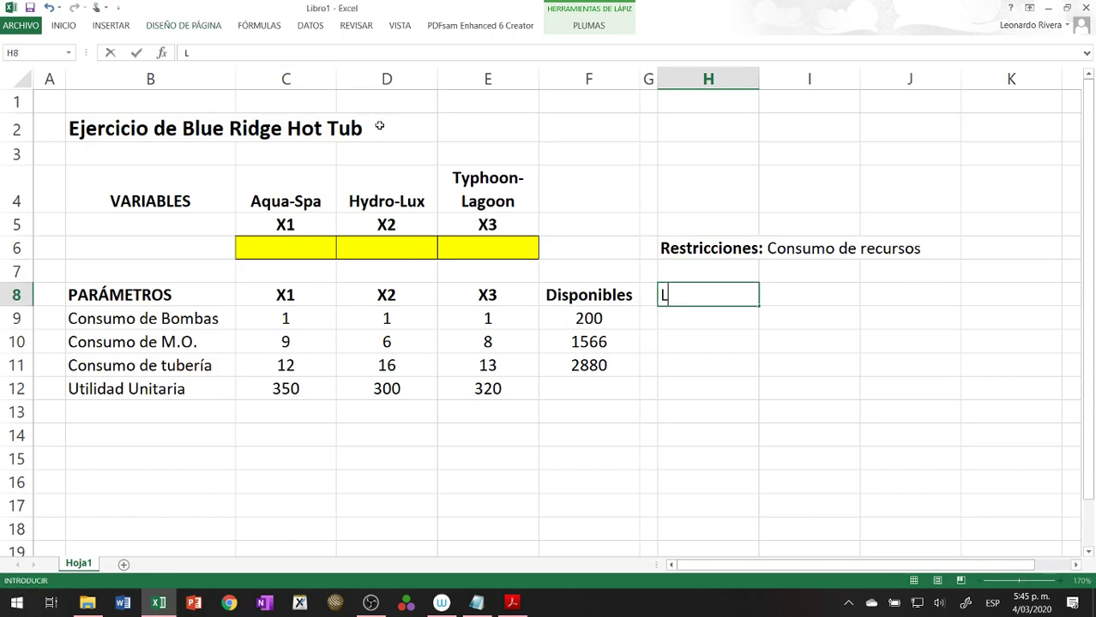
type(". Iz1q")
key("BackSpace")
key("BackSpace")
type("q.")
key("Tab")
type("Signo")
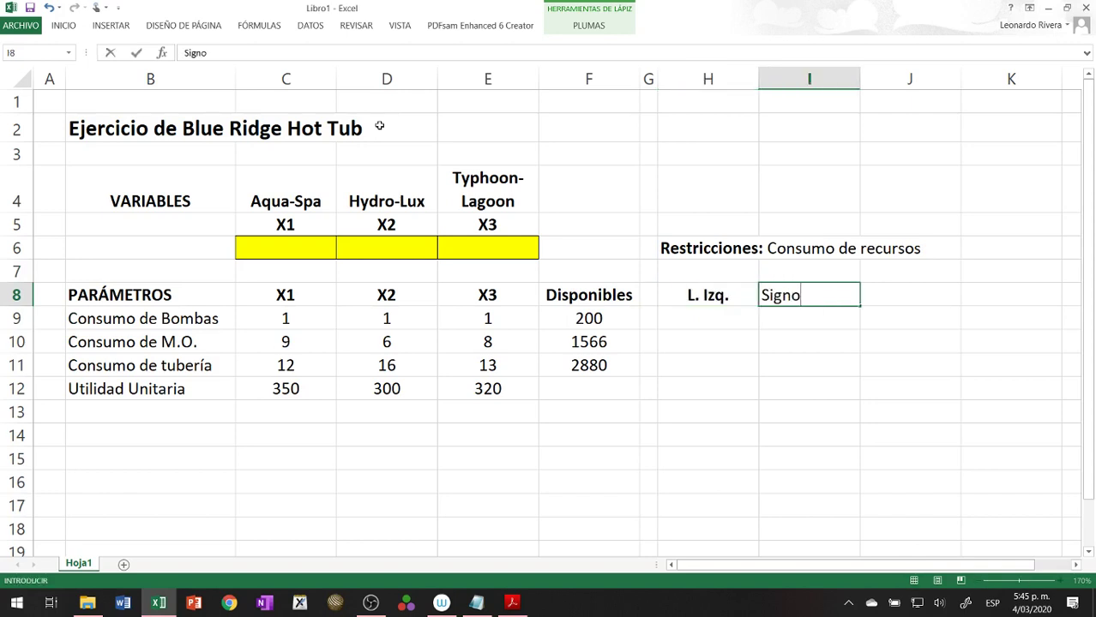
key("Tab")
type("L. der")
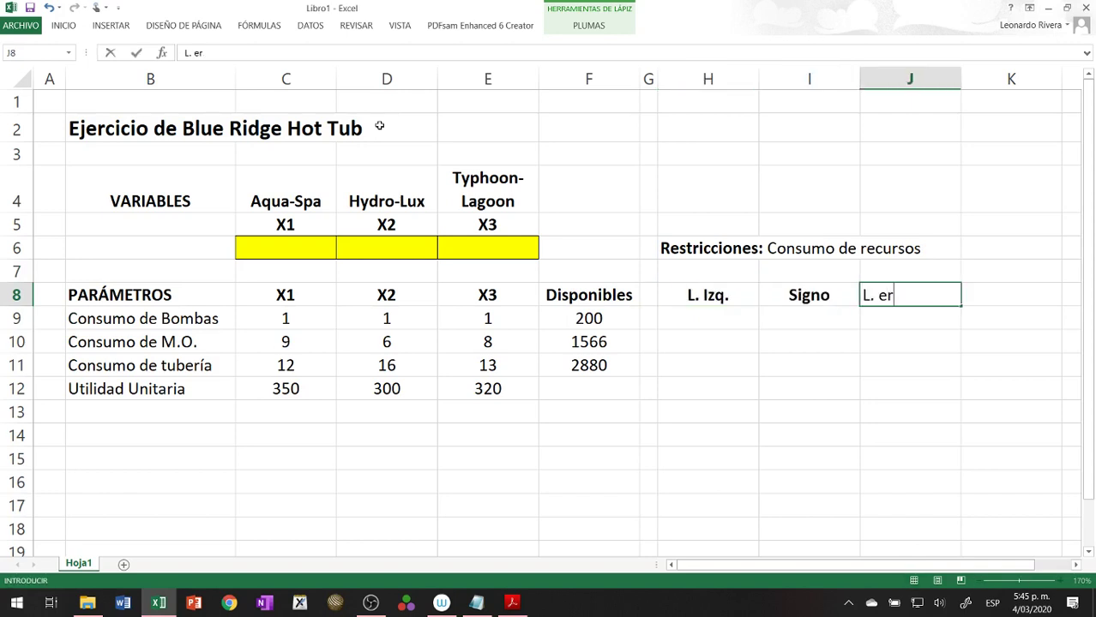
key("BackSpace")
key("BackSpace")
type("der.")
key("BackSpace")
key("BackSpace")
key("BackSpace")
key("BackSpace")
type("Der.")
key("Return")
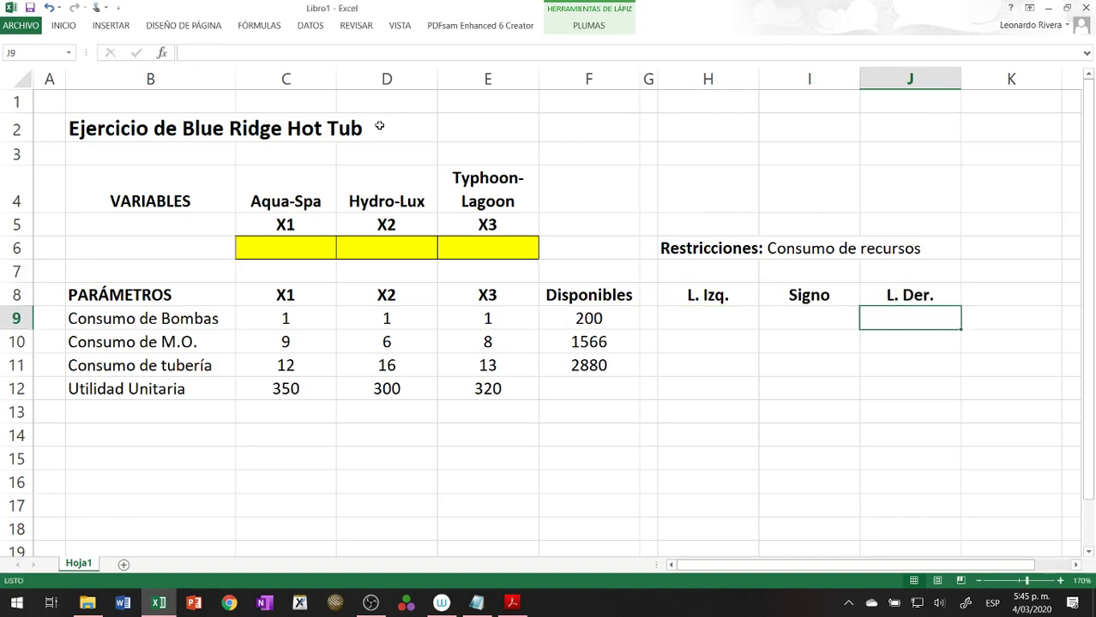
- Enter =SUMAPRODUCTO(C9:E9;$C$6:$E$6) in H9 as the left-hand side of the pump constraint, with the variables range absolute
key("Left")
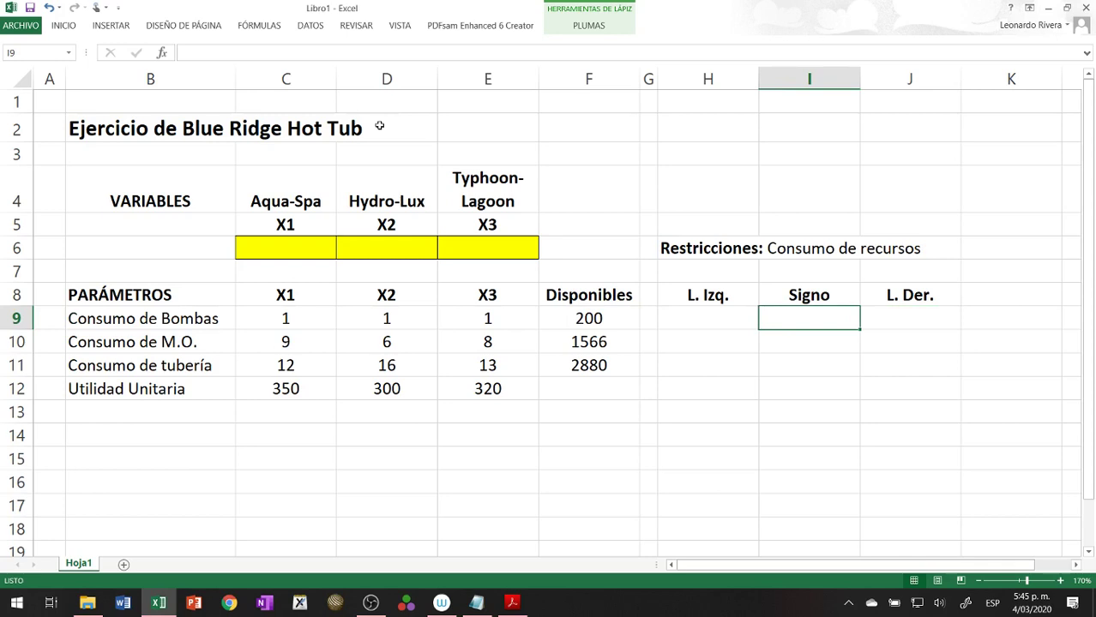
key("Left")
type("=")
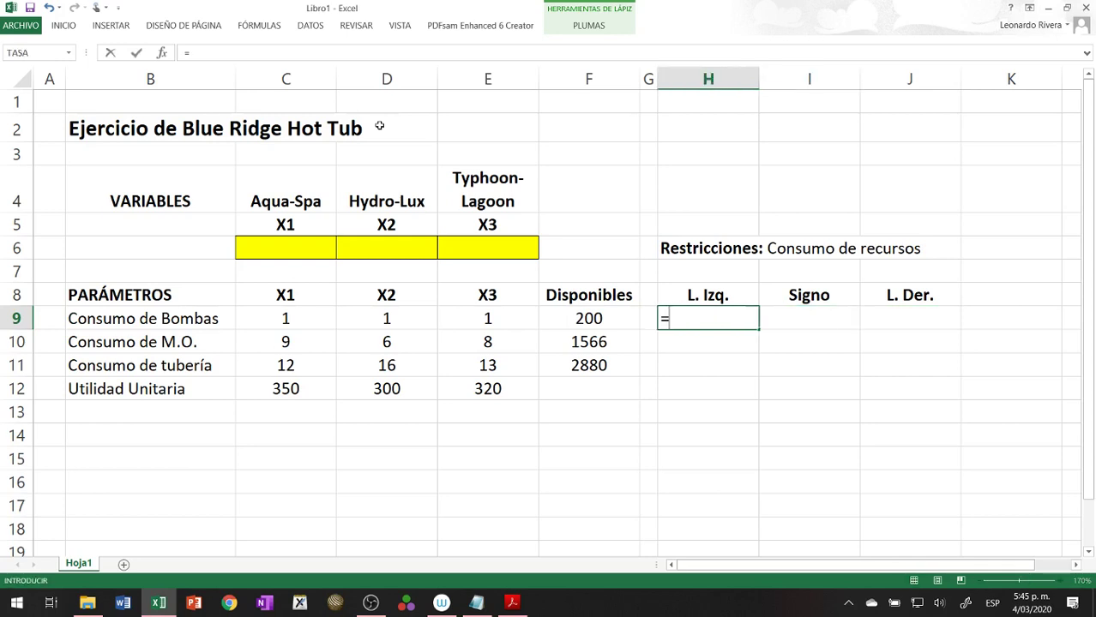
type("sumaproducto(")
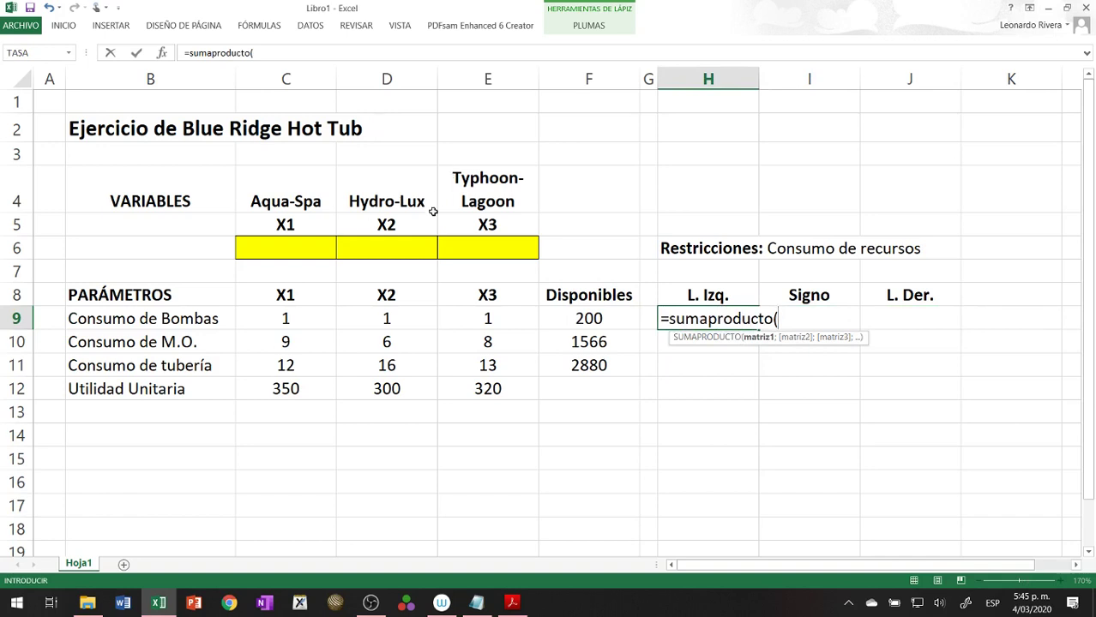
left_click_drag(292, 318, 465, 318)
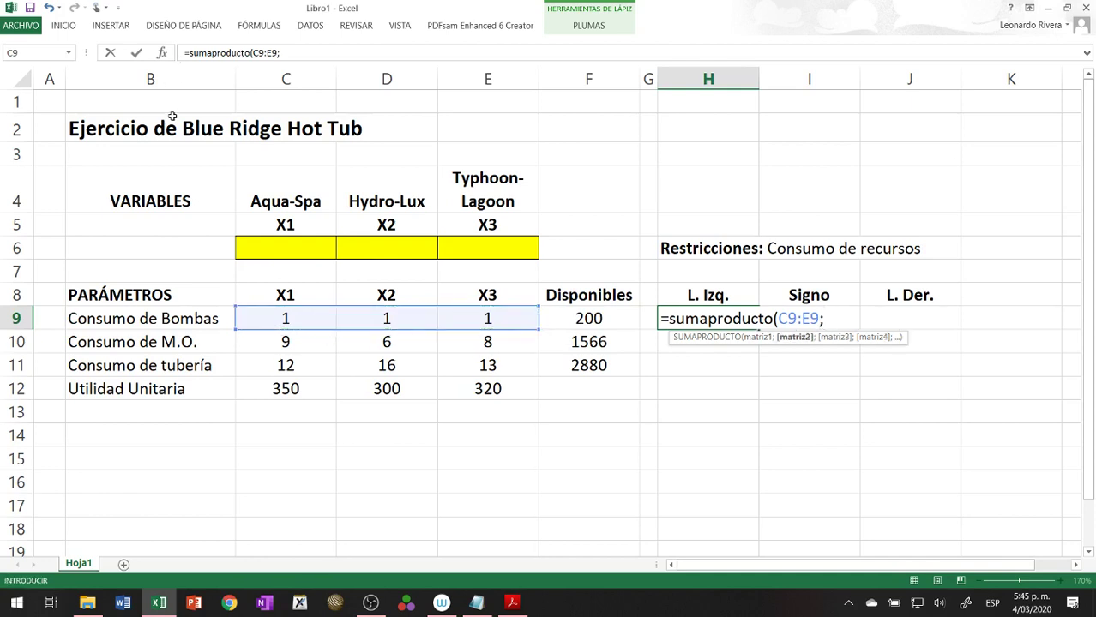
left_click_drag(261, 241, 481, 247)
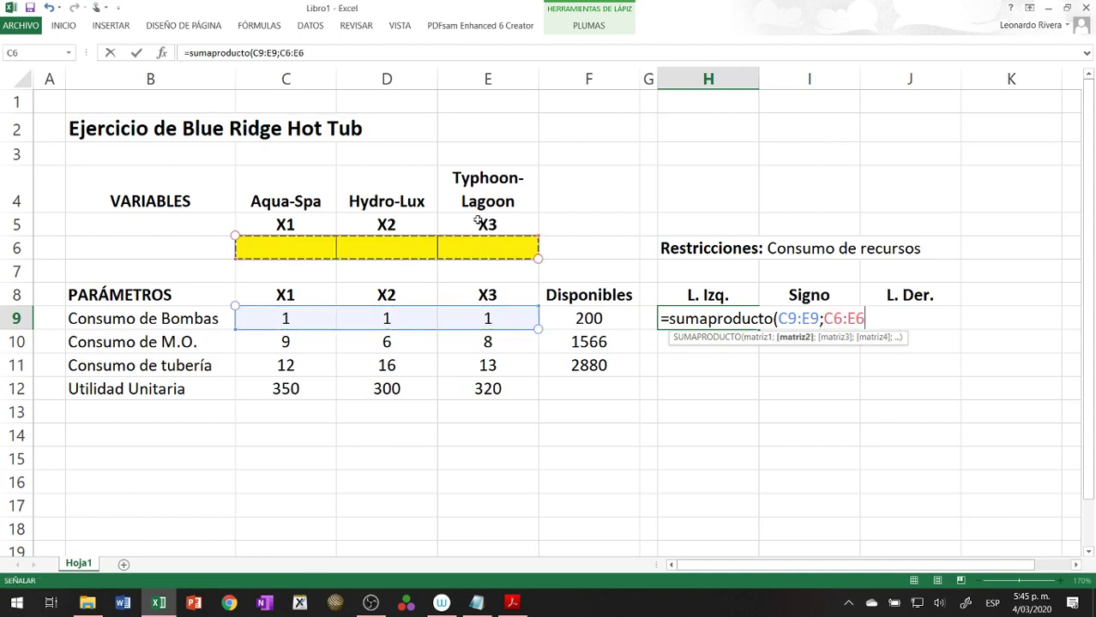
key("F4")
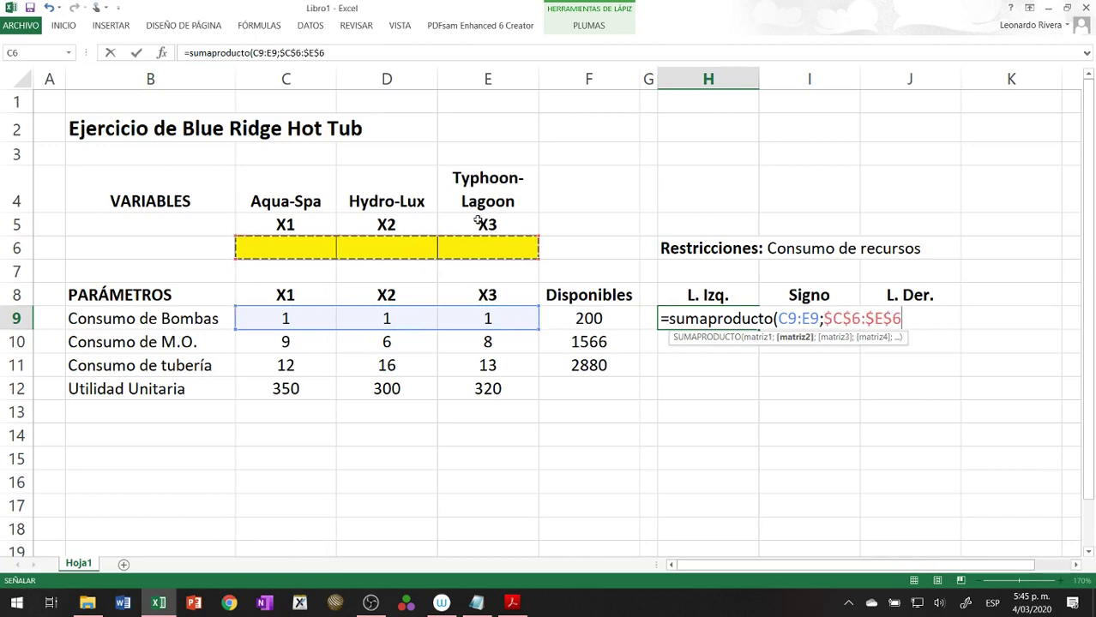
key("Return")
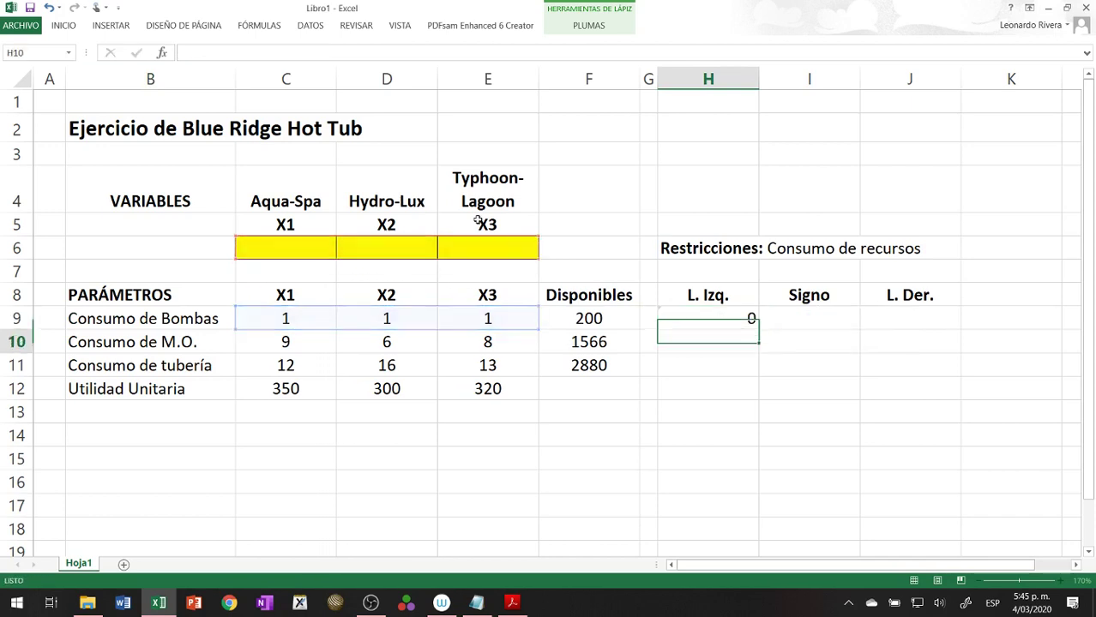
- Copy the H9 formula down to H11 and center the cells H9:H11
left_click(718, 317)
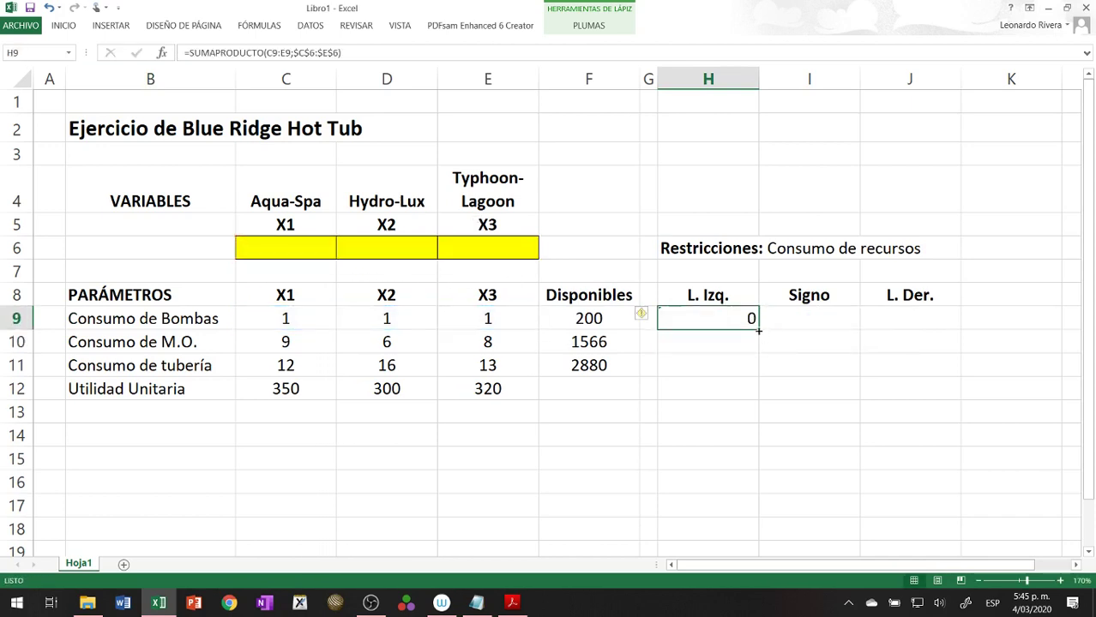
left_click_drag(758, 331, 758, 377)
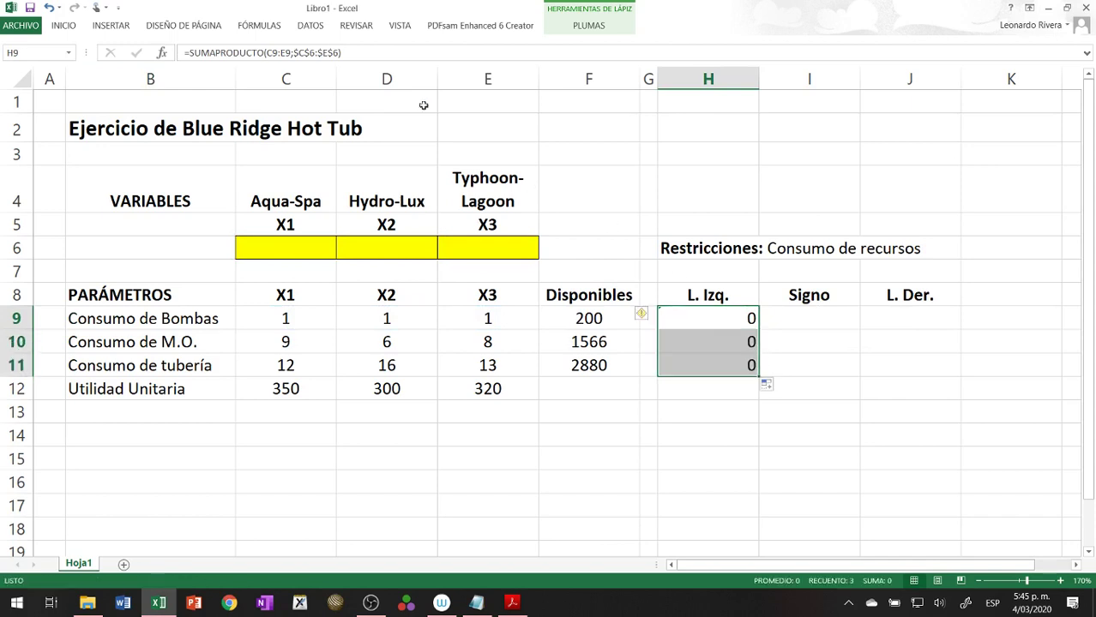
left_click(74, 25)
left_click(268, 71)
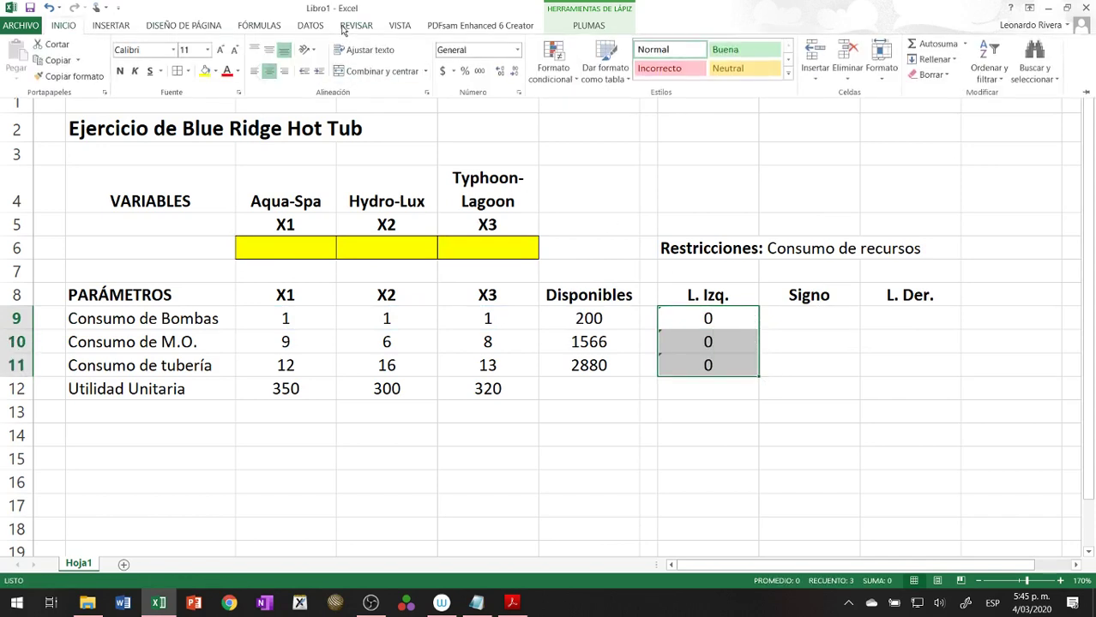
- Trace the precedents of the formula in H10 to check which ranges it uses
left_click(259, 25)
left_click(677, 341)
left_click(677, 341)
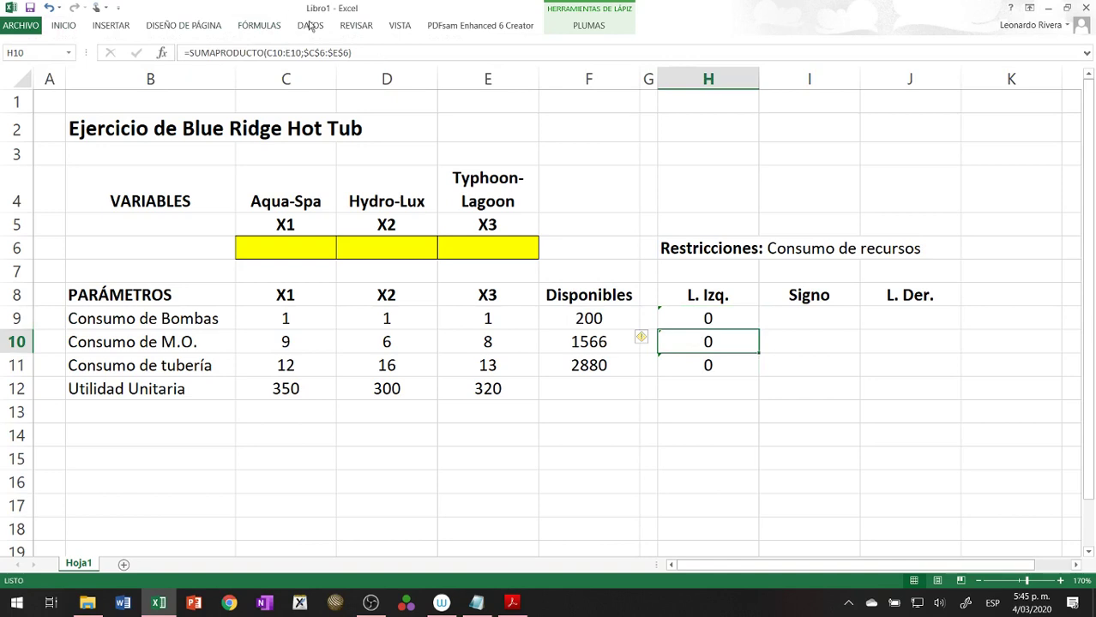
left_click(257, 27)
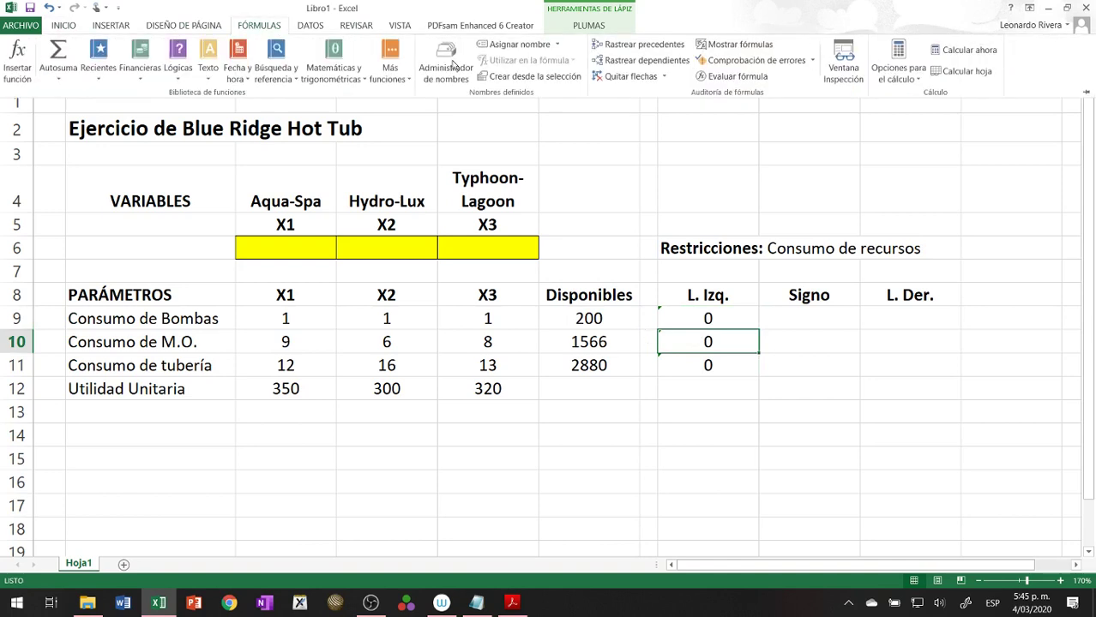
left_click(639, 45)
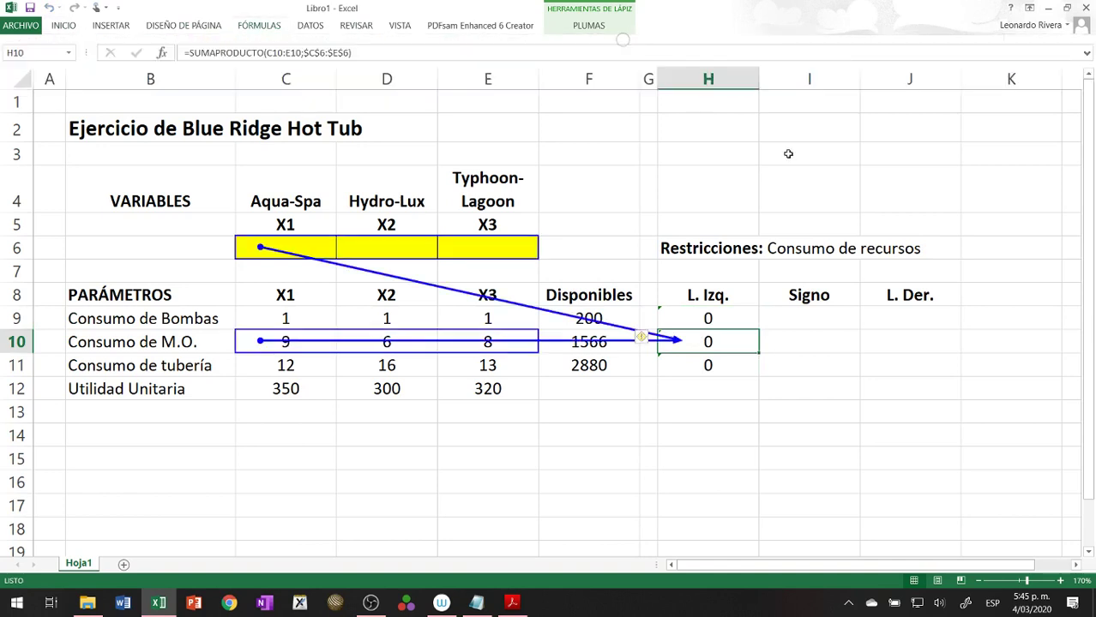
- Fill the Signo cells I9:I11 with the sign <= and center them
left_click(811, 318)
type("<=")
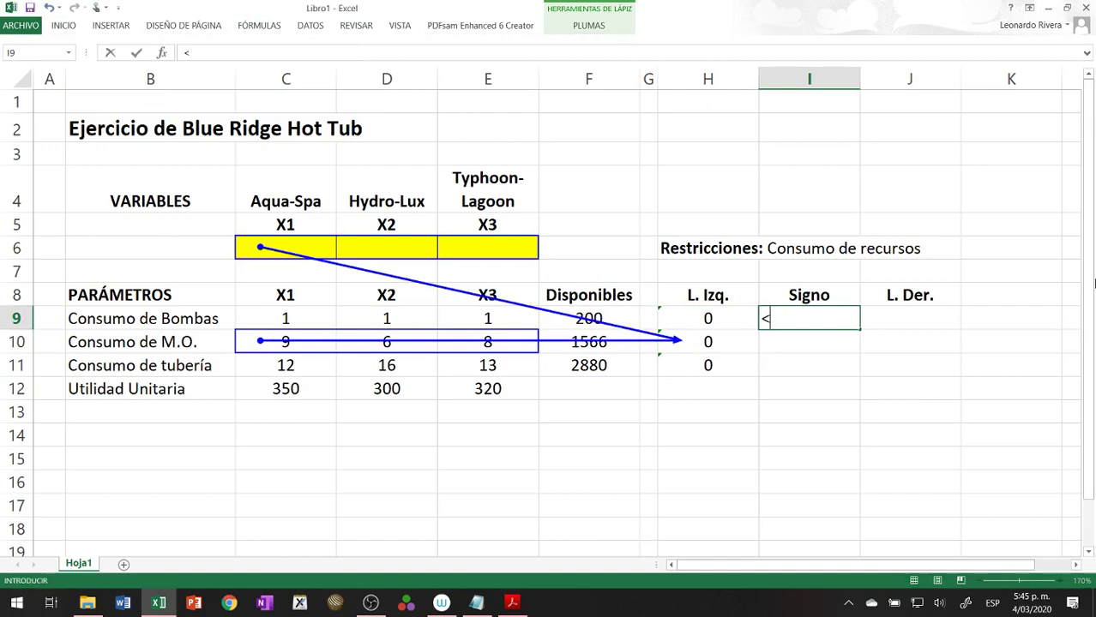
key("Return")
left_click(816, 315)
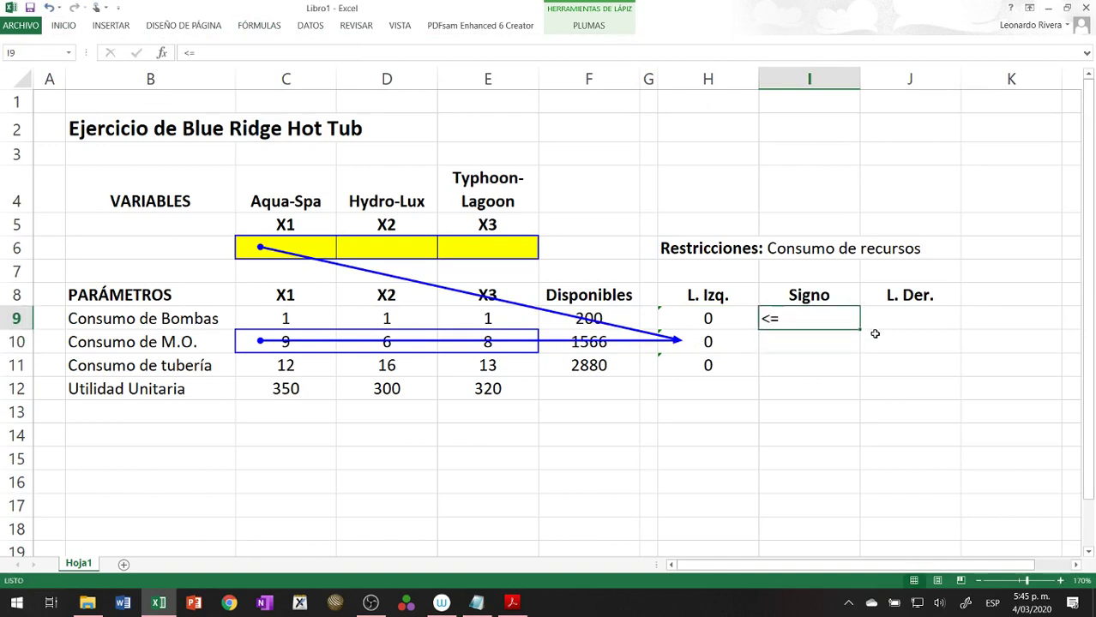
left_click_drag(859, 331, 857, 374)
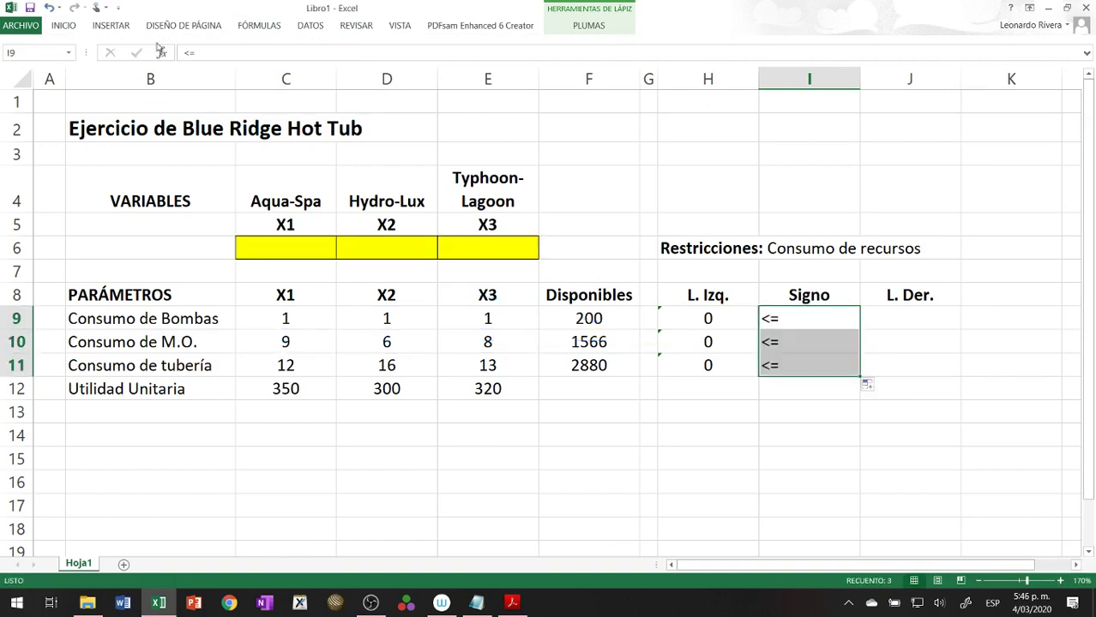
left_click(63, 25)
left_click(268, 71)
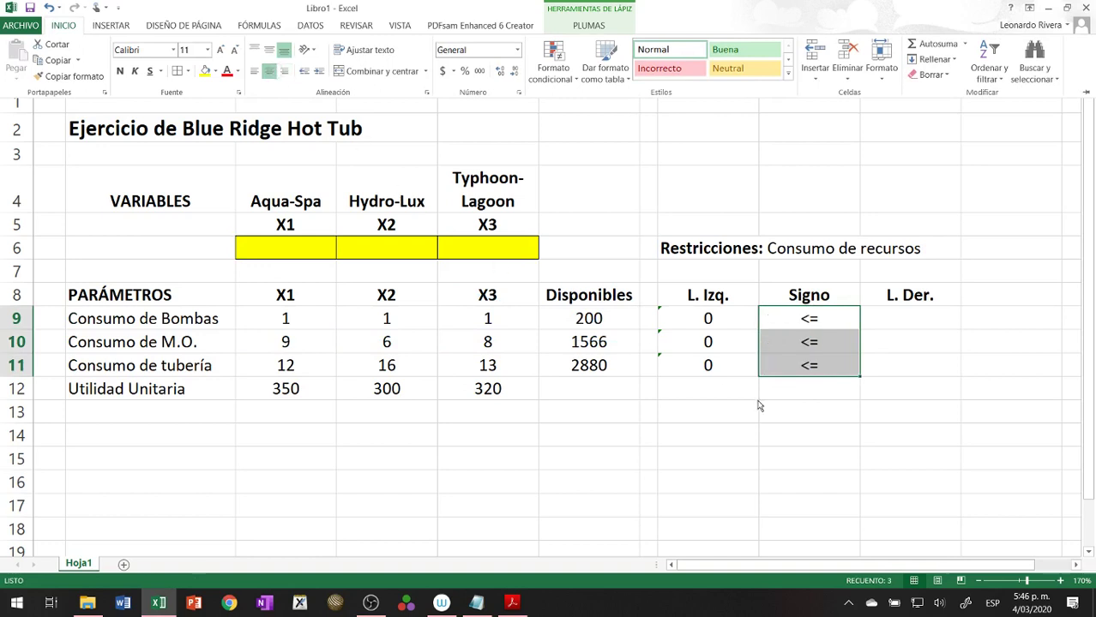
- Enter =F9 in J9 as the right-hand side of the pump constraint
left_click(883, 314)
left_click(895, 320)
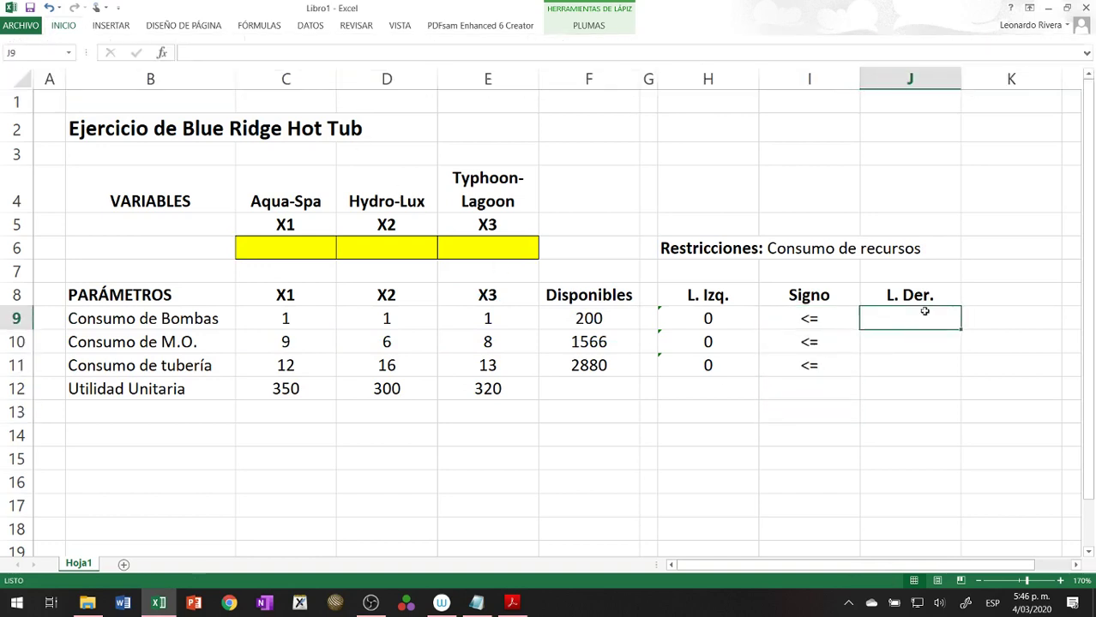
type("=")
left_click(582, 318)
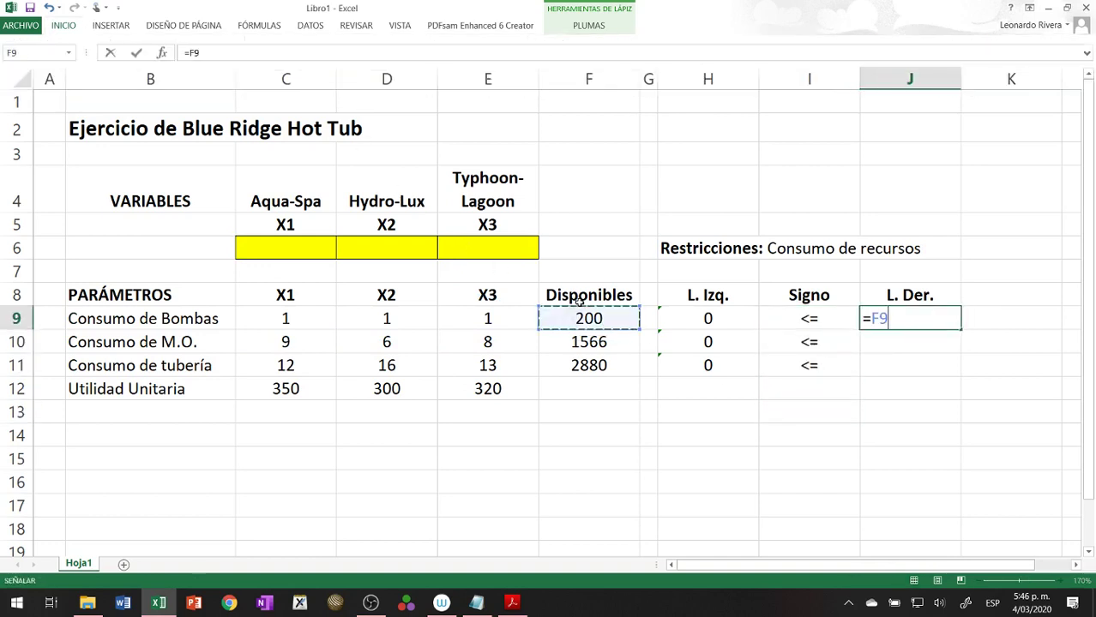
key("Return")
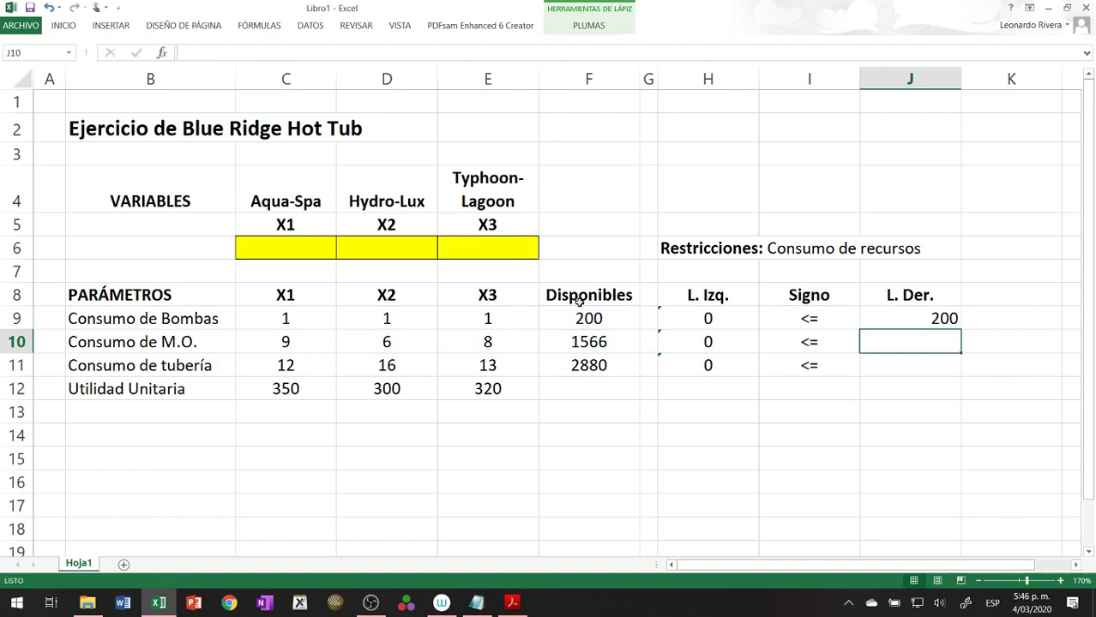
- Center cell J9 and copy its formula down to J11
left_click(884, 317)
left_click(63, 25)
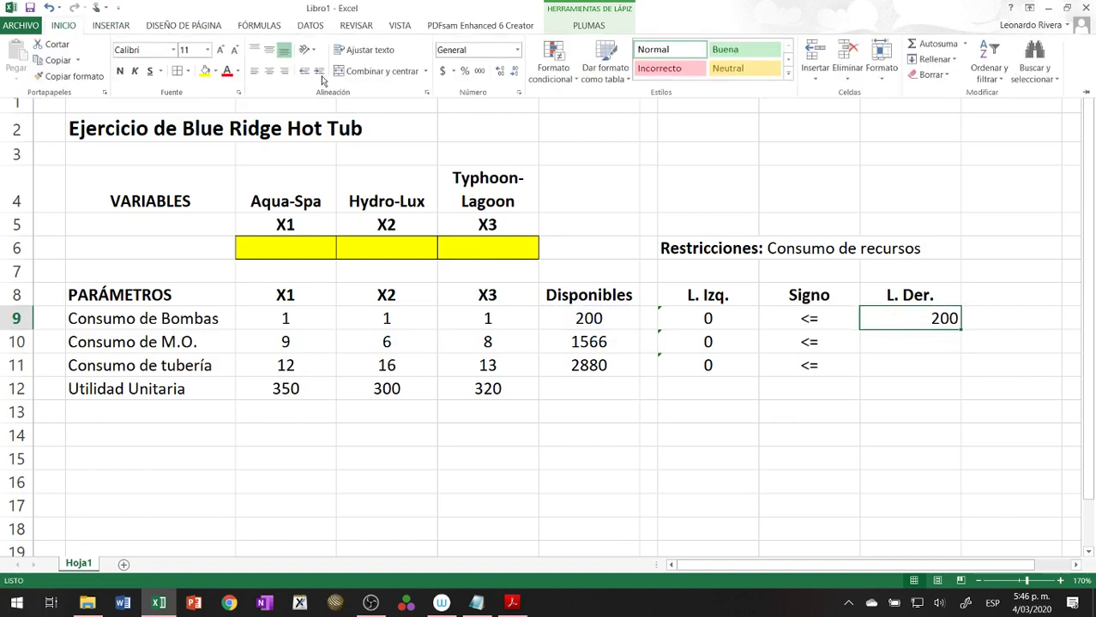
left_click(268, 70)
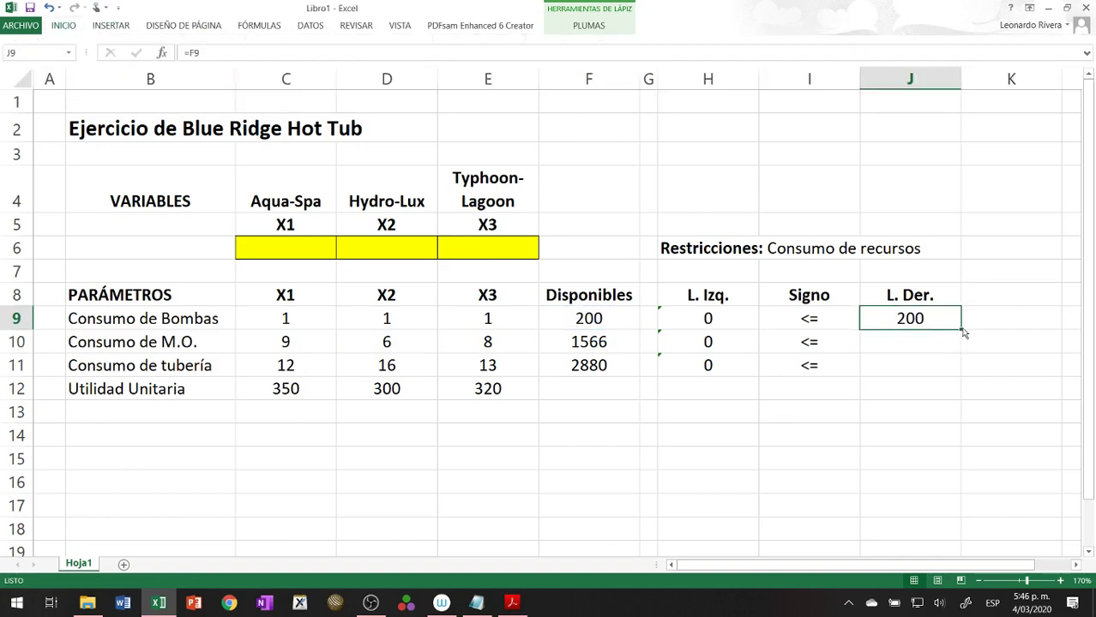
left_click_drag(960, 330, 937, 382)
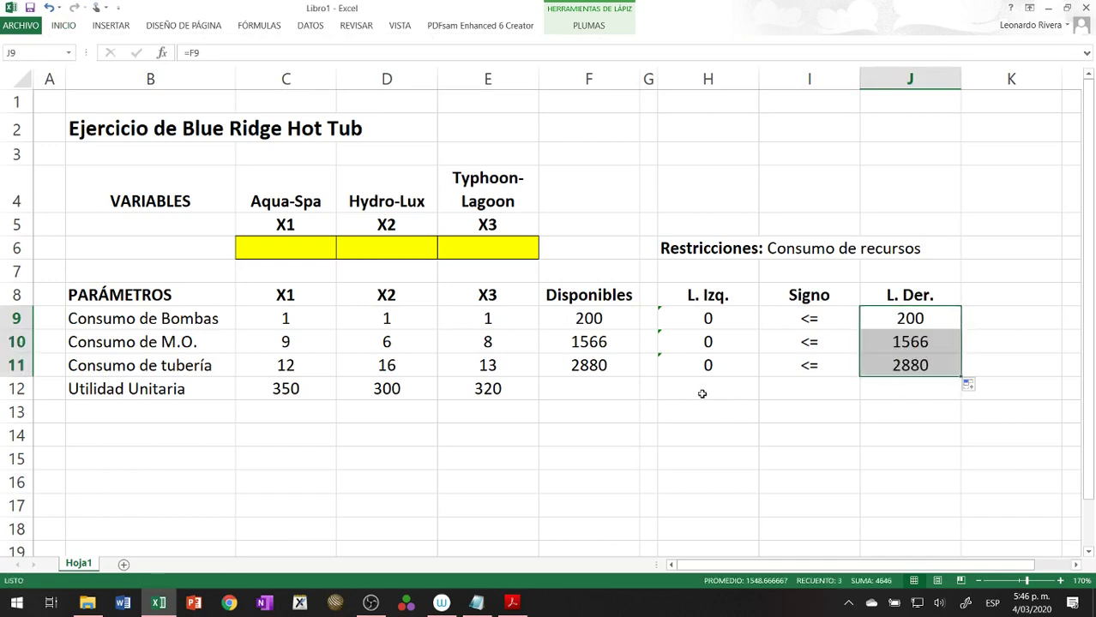
- Trace the precedents of the formula in H11 to check which ranges it uses
left_click(710, 386)
left_click(710, 365)
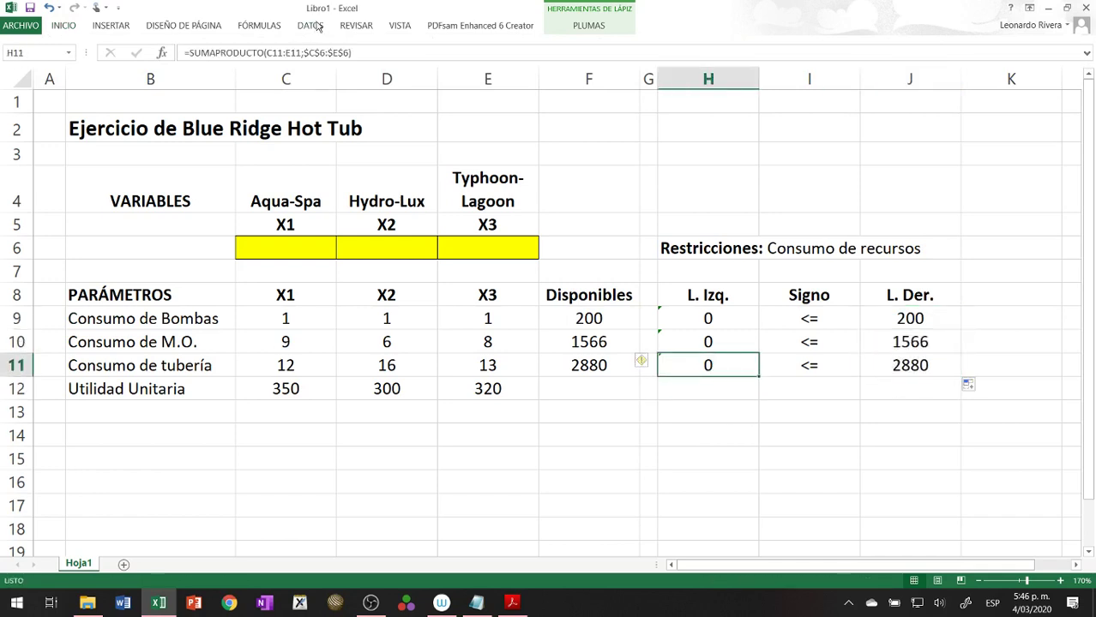
left_click(259, 25)
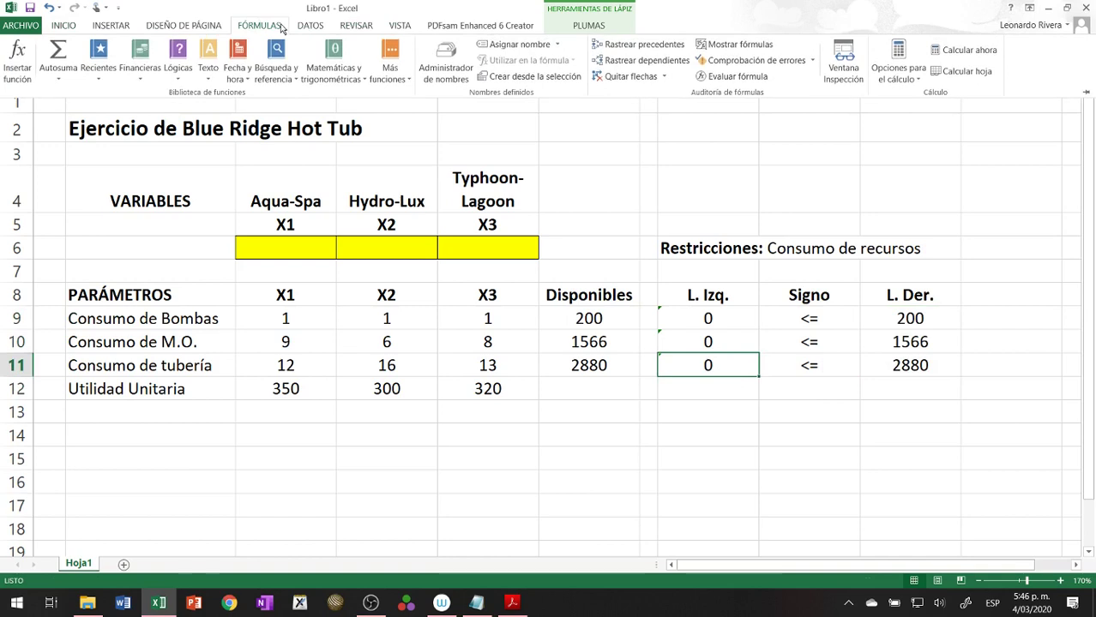
left_click(641, 41)
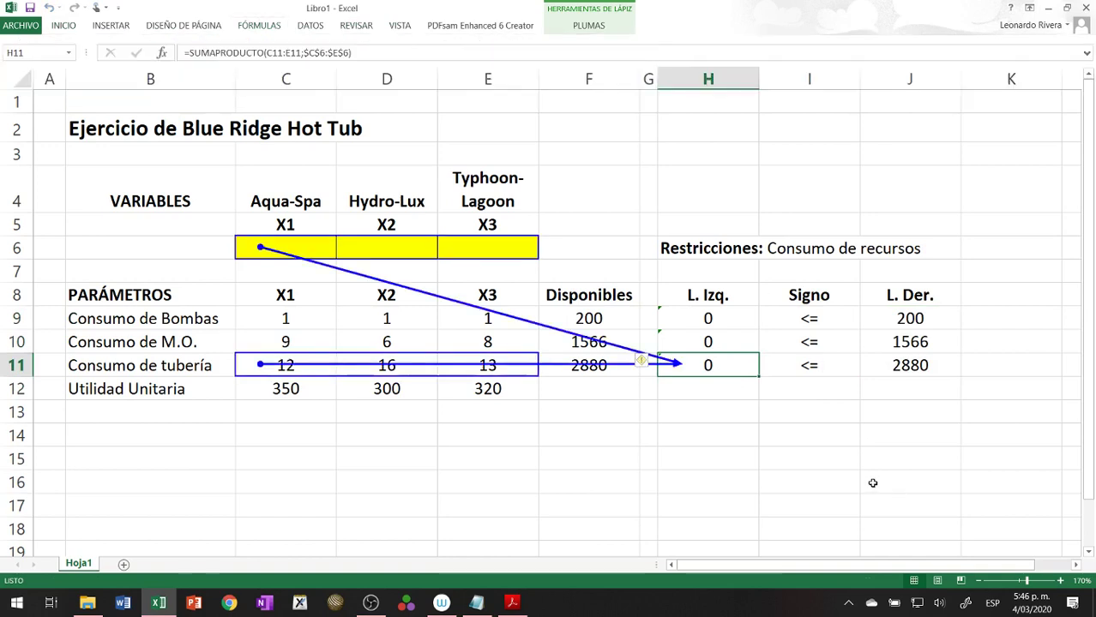
- Copy the H11 formula down to H12 for the total profit and trace the precedents of H12
left_click_drag(758, 378, 730, 398)
left_click(738, 387)
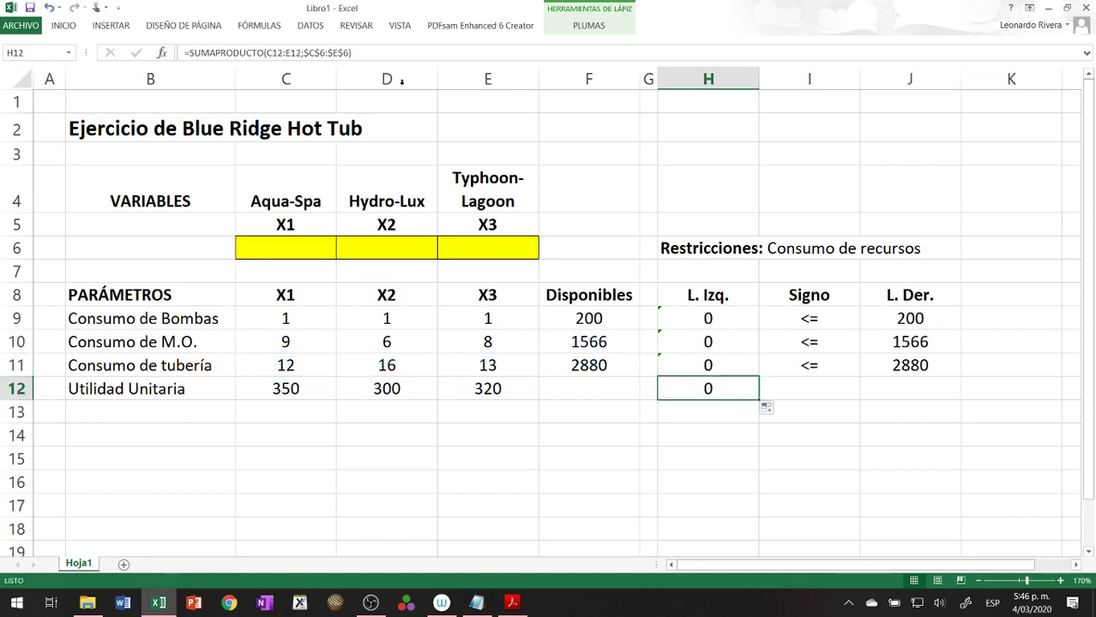
left_click(259, 25)
left_click(682, 41)
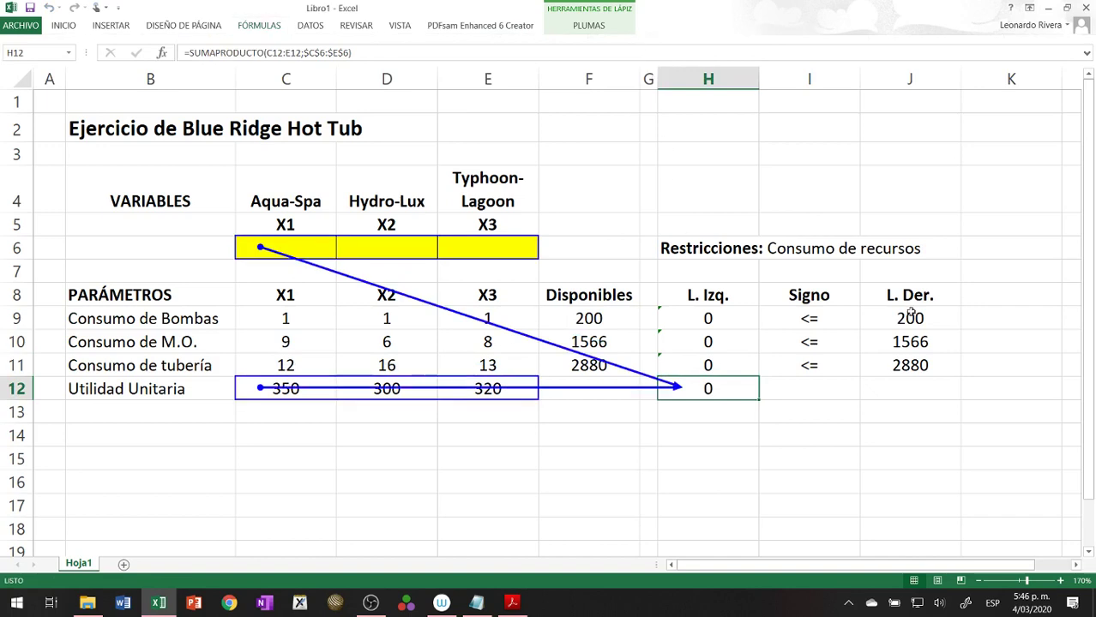
- Enter the label Utilidad Total in I12 and make it bold
left_click(785, 392)
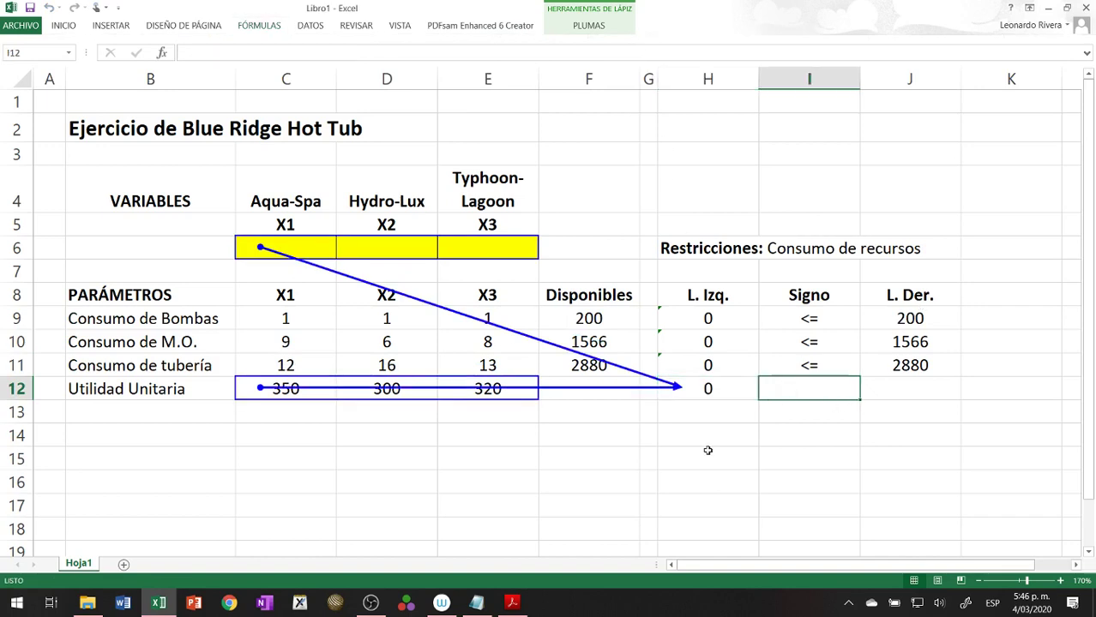
type("Utilidad T")
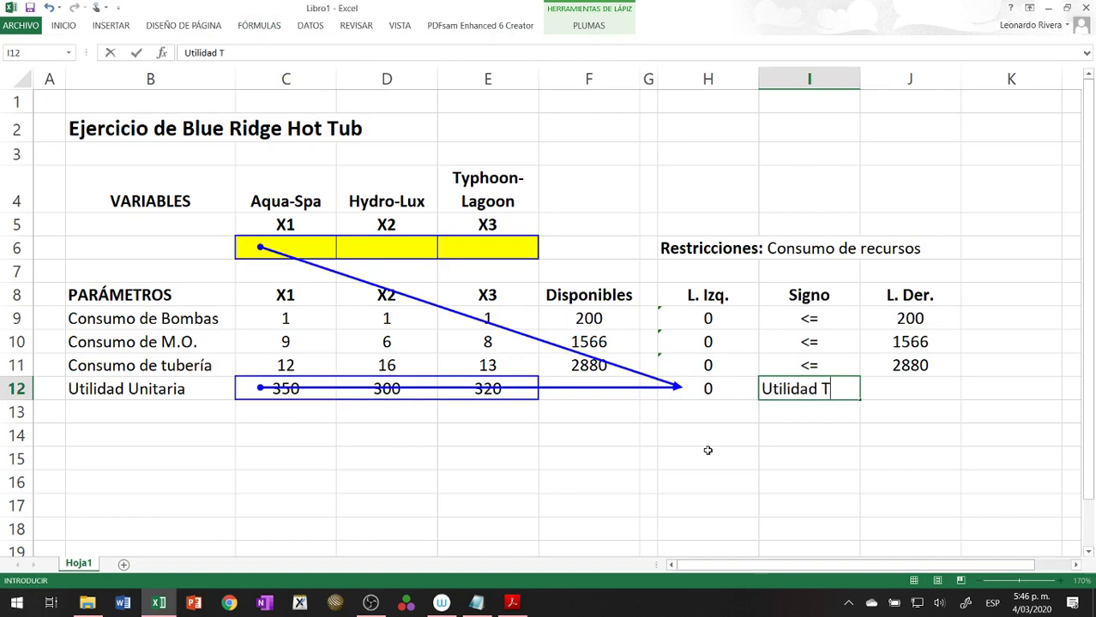
type("otal")
key("Return")
key("Up")
key("ctrl+n")
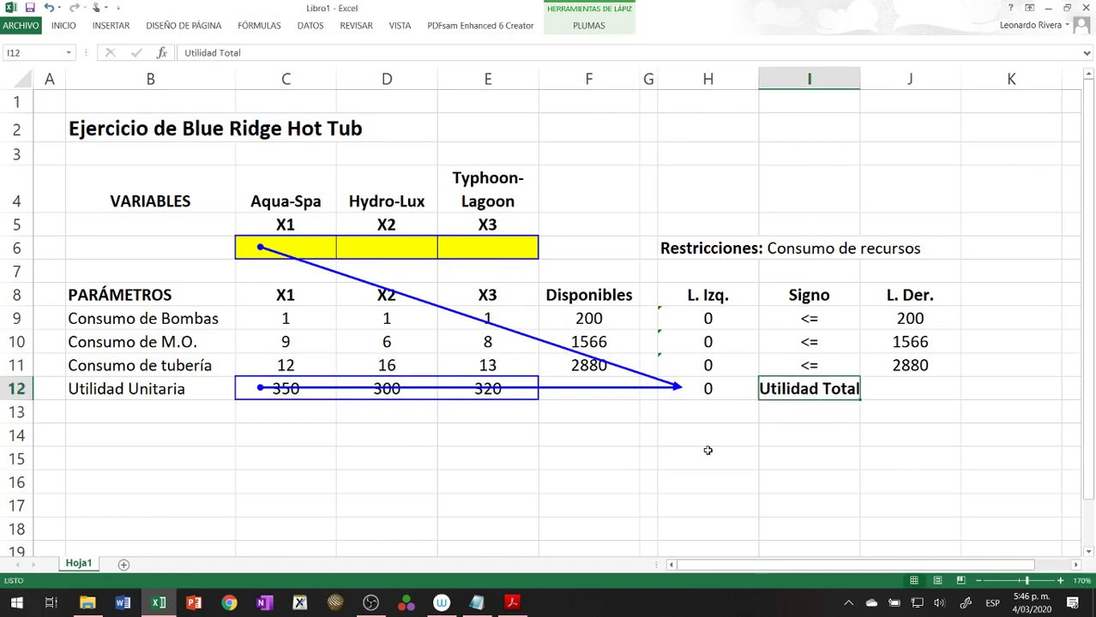
- Format the total profit cell H12 in bold with a black fill and yellow font
key("Left")
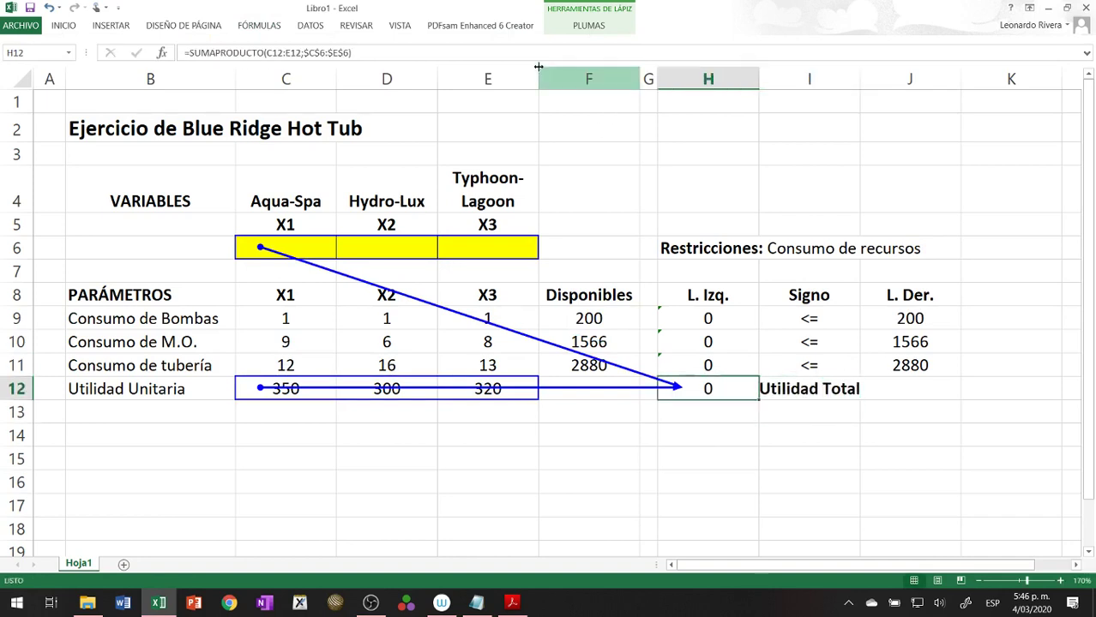
left_click(58, 26)
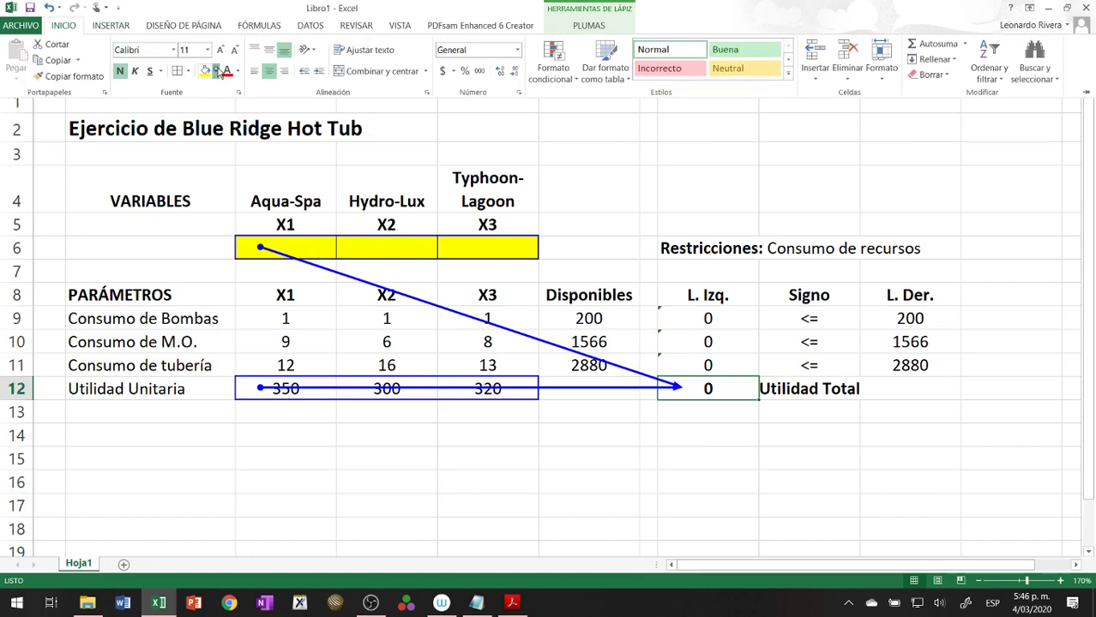
left_click(214, 72)
left_click(122, 103)
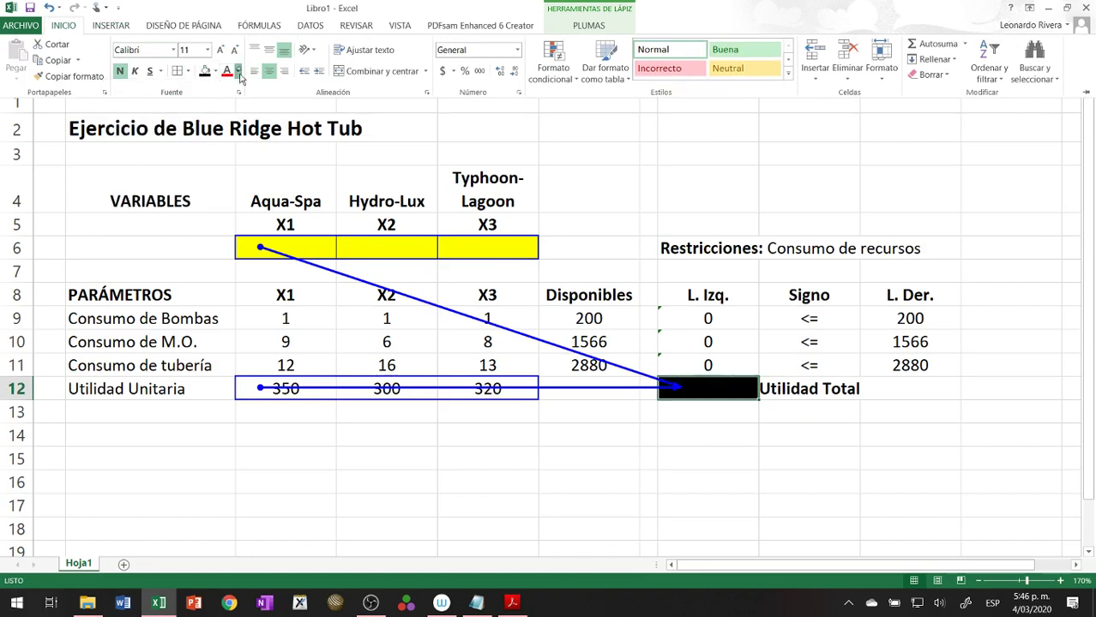
left_click(237, 72)
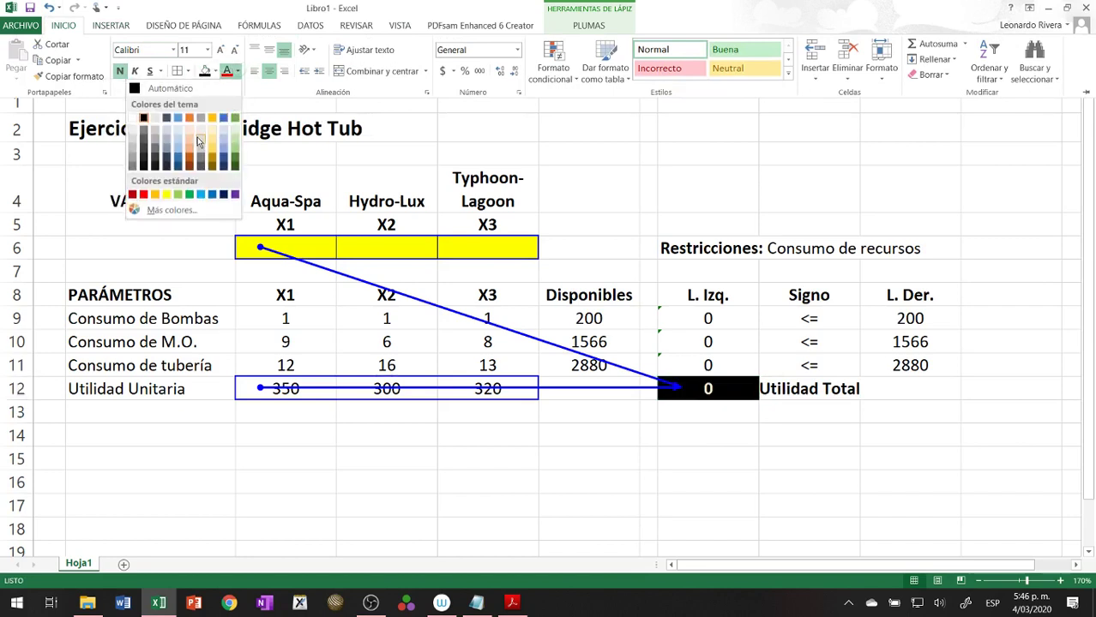
left_click(166, 195)
left_click(765, 453)
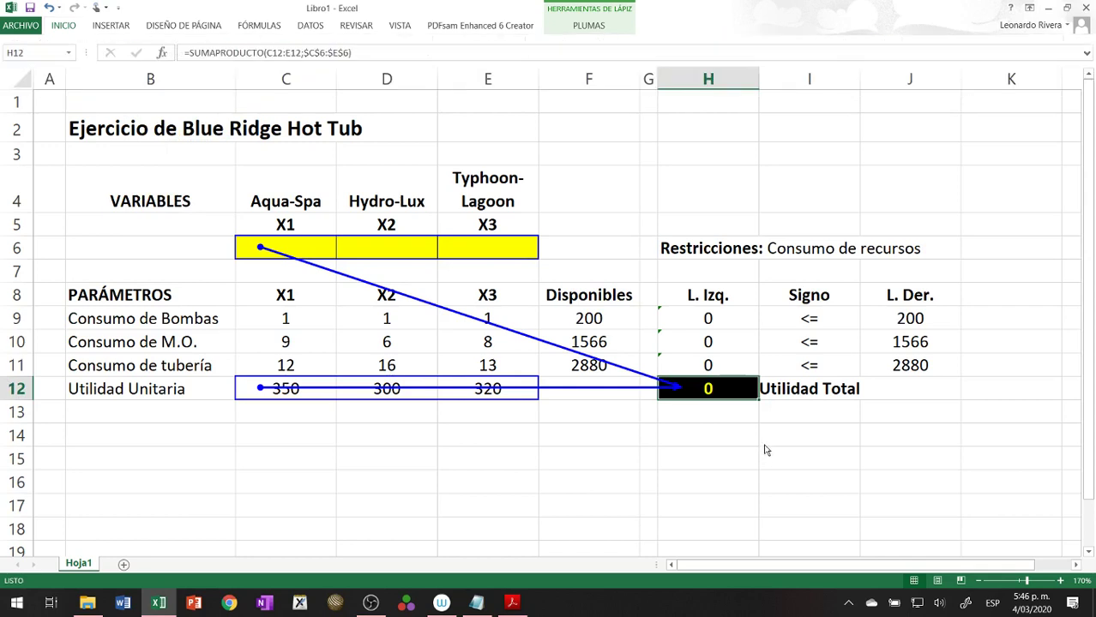
- Widen column I slightly so the Utilidad Total label has more room
left_click(766, 442)
left_click_drag(856, 78, 879, 78)
left_click(908, 426)
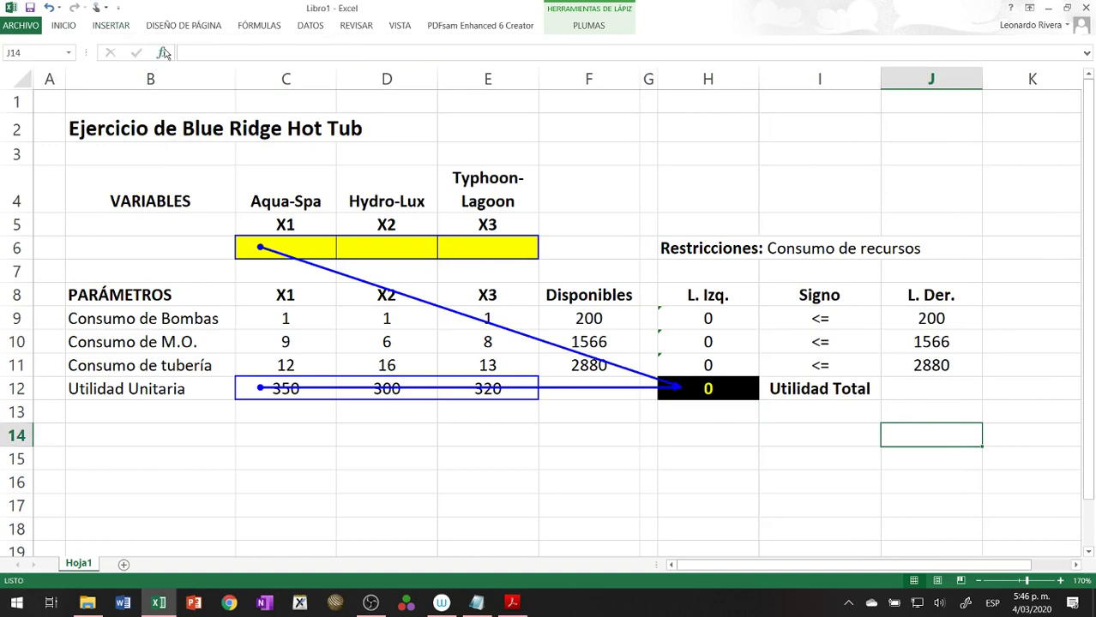
- Start saving the workbook on the computer, in the folder Documentos > CLASES > 2020-1 > MCTD-2020-1 > Ejercicios
left_click(305, 26)
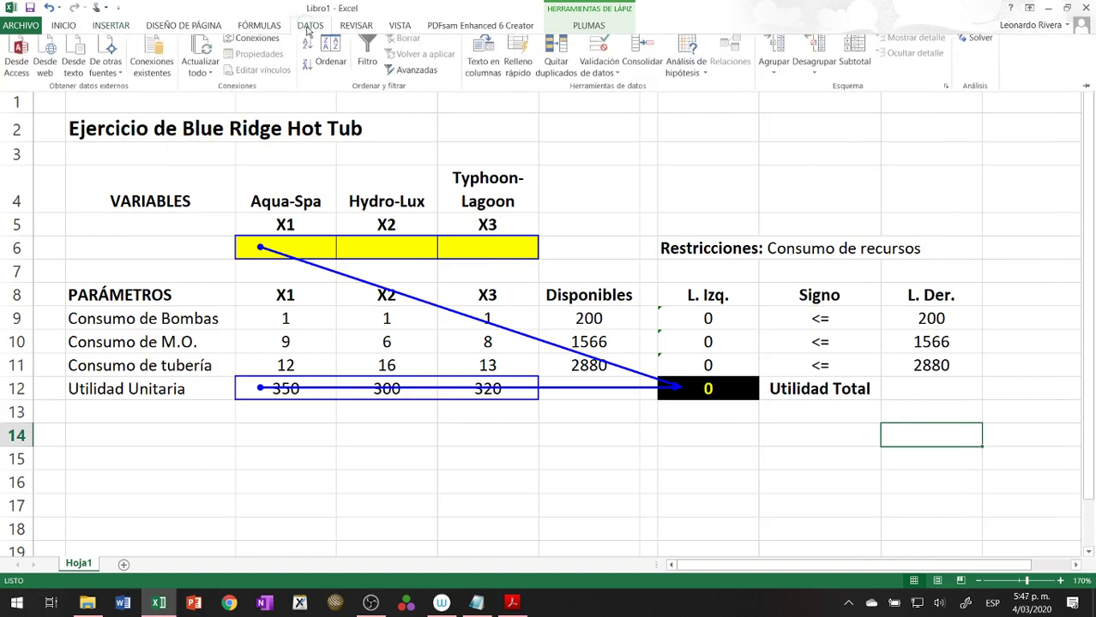
left_click(60, 26)
left_click(29, 7)
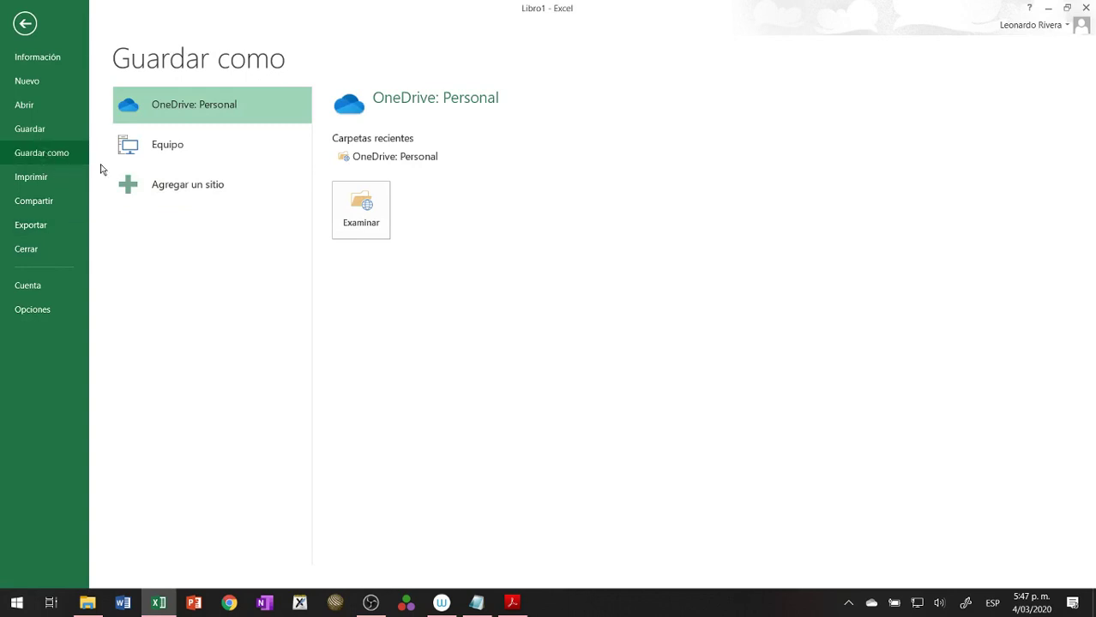
left_click(171, 153)
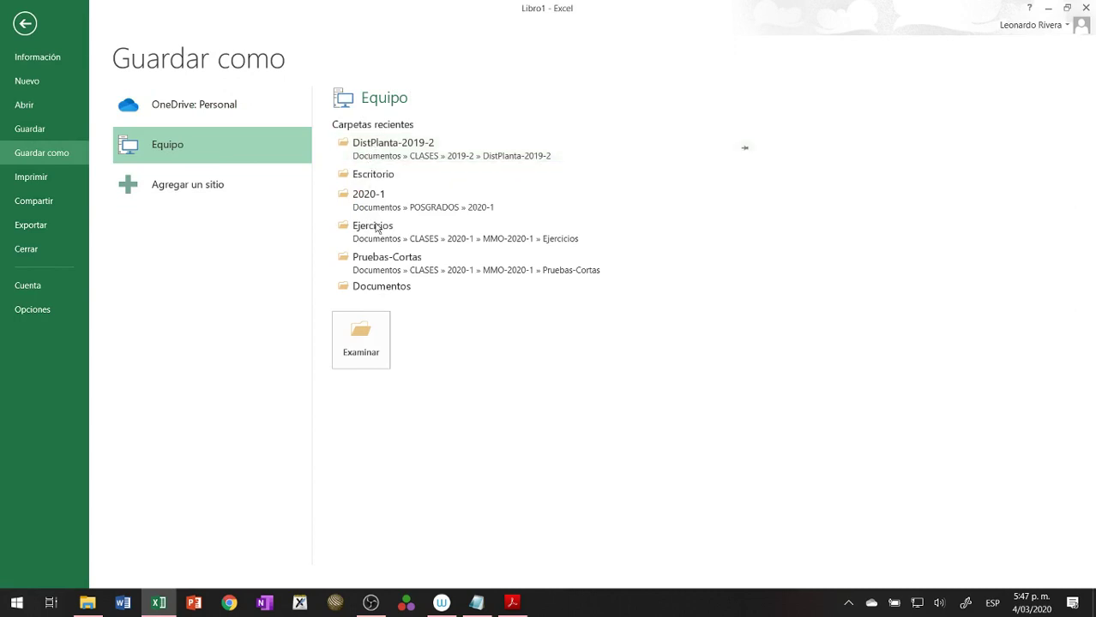
left_click(367, 343)
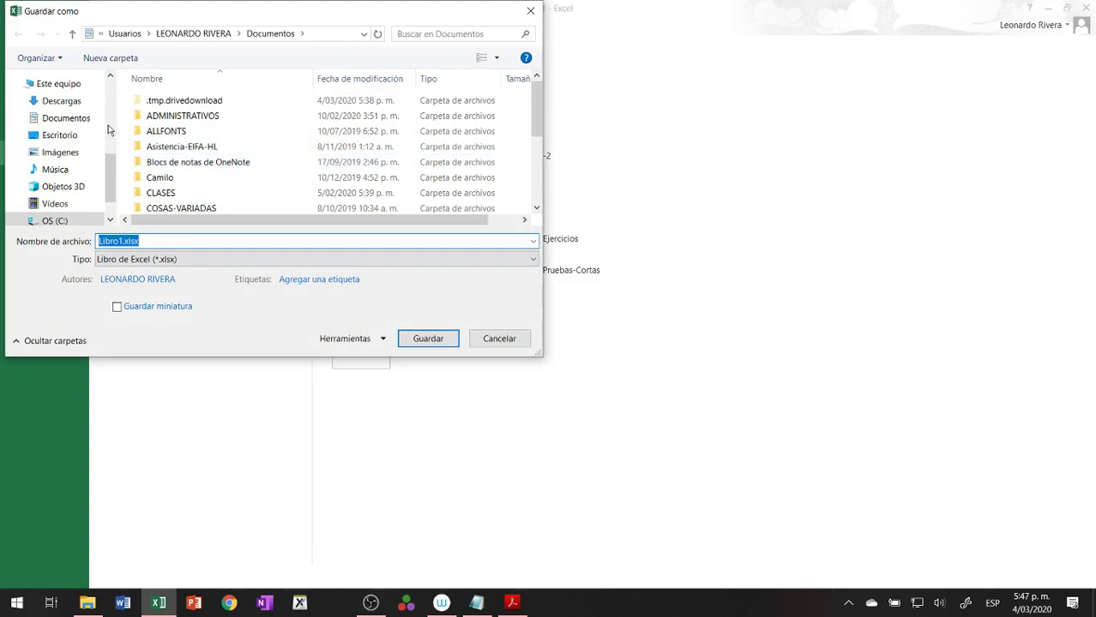
left_click(73, 119)
double_click(170, 195)
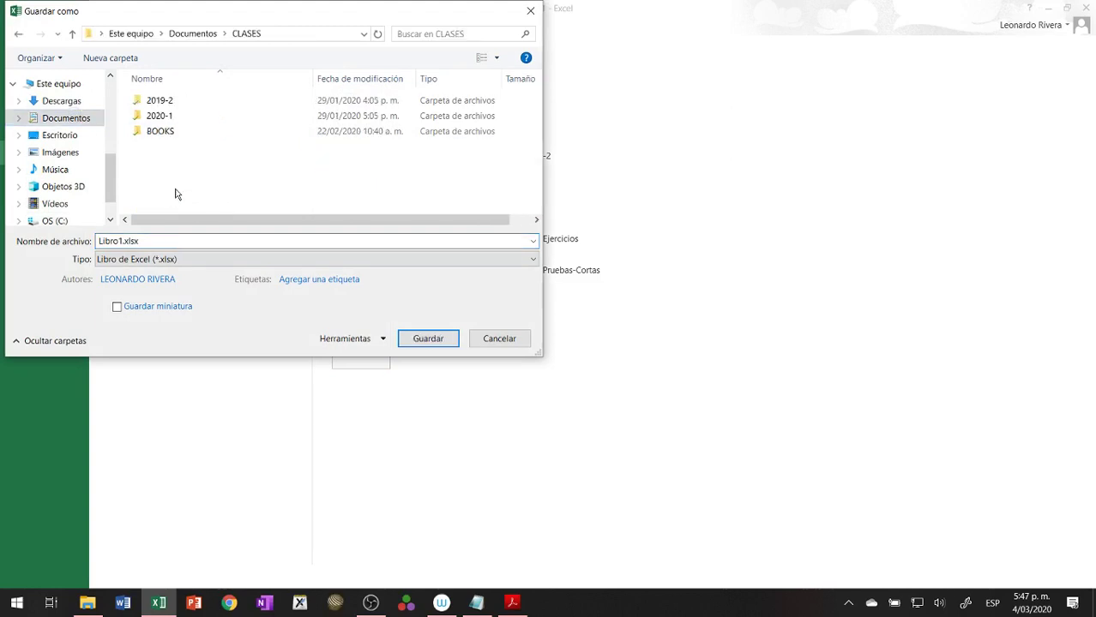
double_click(160, 113)
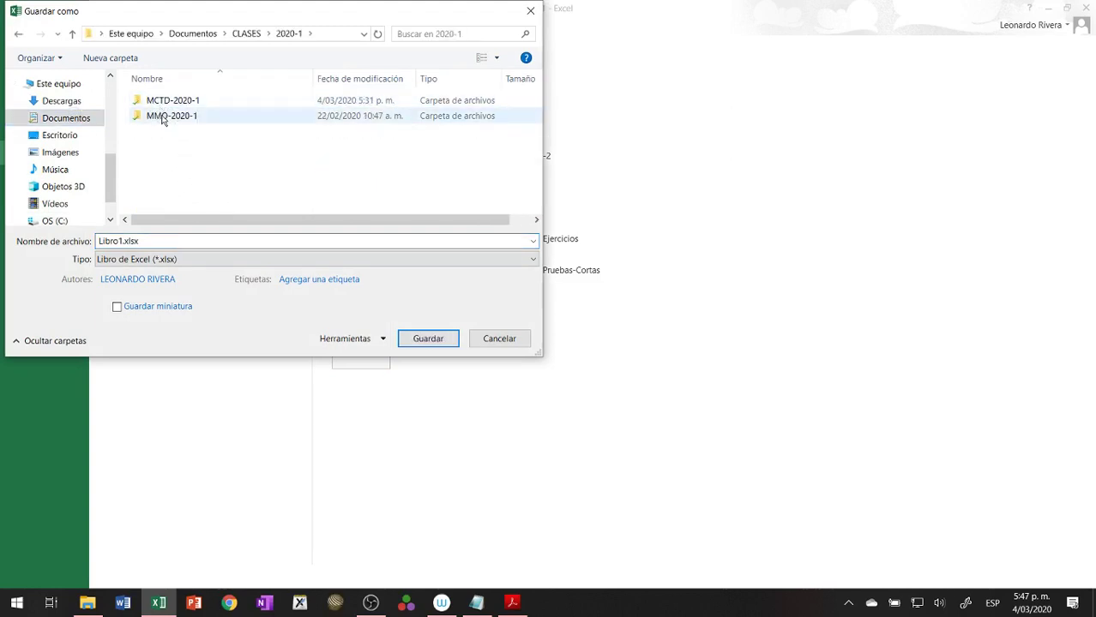
double_click(156, 103)
double_click(160, 103)
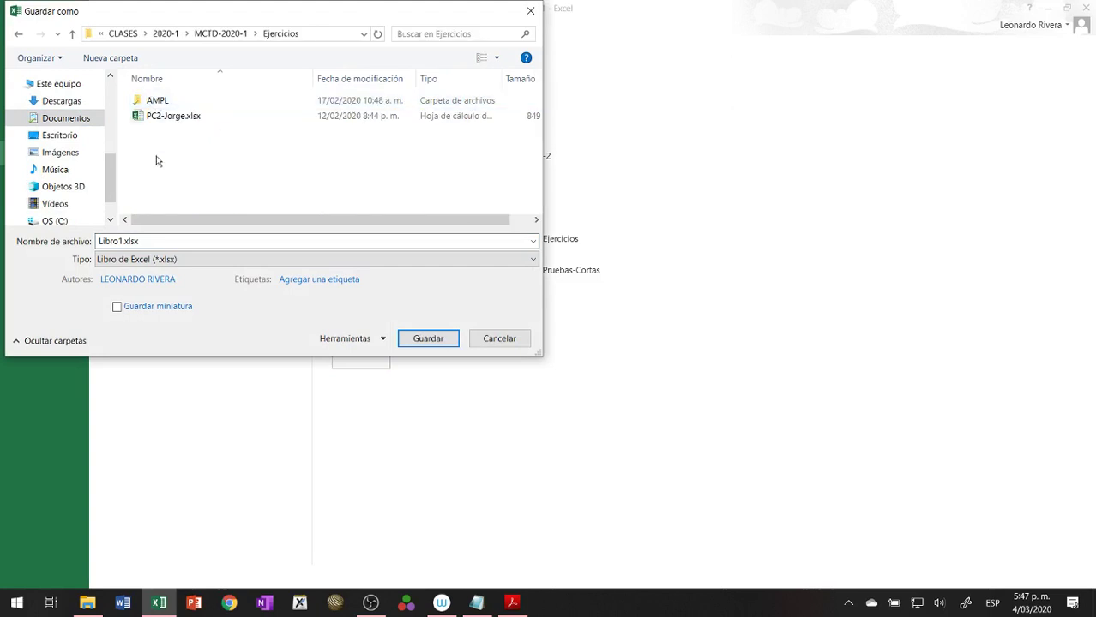
- Name the workbook Sensibilidad-BRHT.xlsx and save it
double_click(123, 241)
left_click_drag(123, 241, 48, 246)
type("Sensibilida")
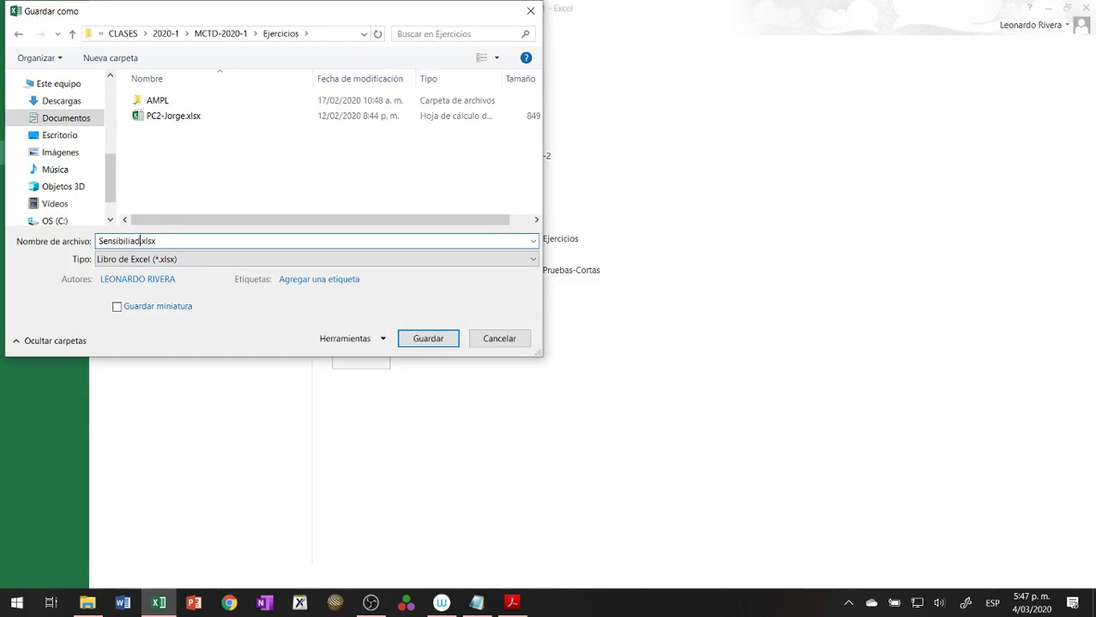
type("d-BRHT")
key("Return")
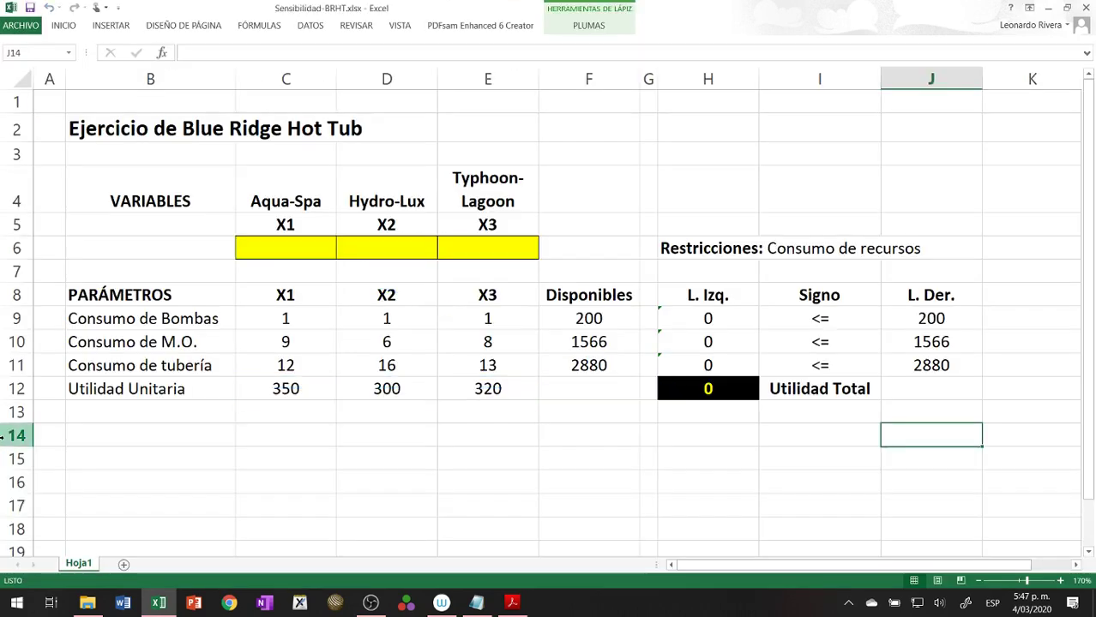
- Open Solver and set the total profit cell $H$12 as the objective
left_click(735, 391)
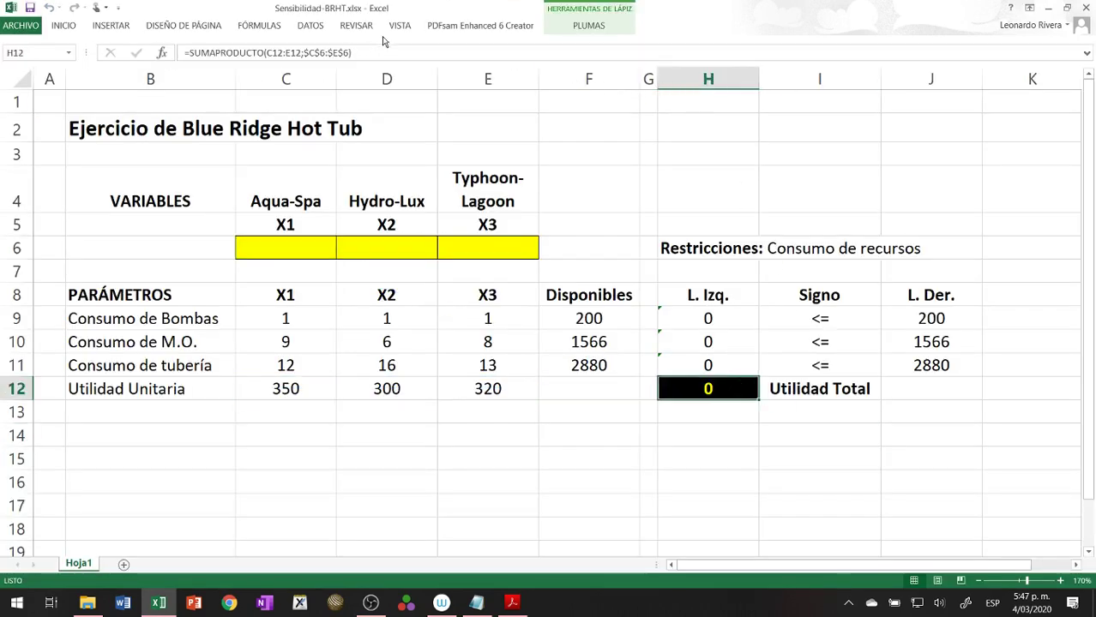
left_click(311, 26)
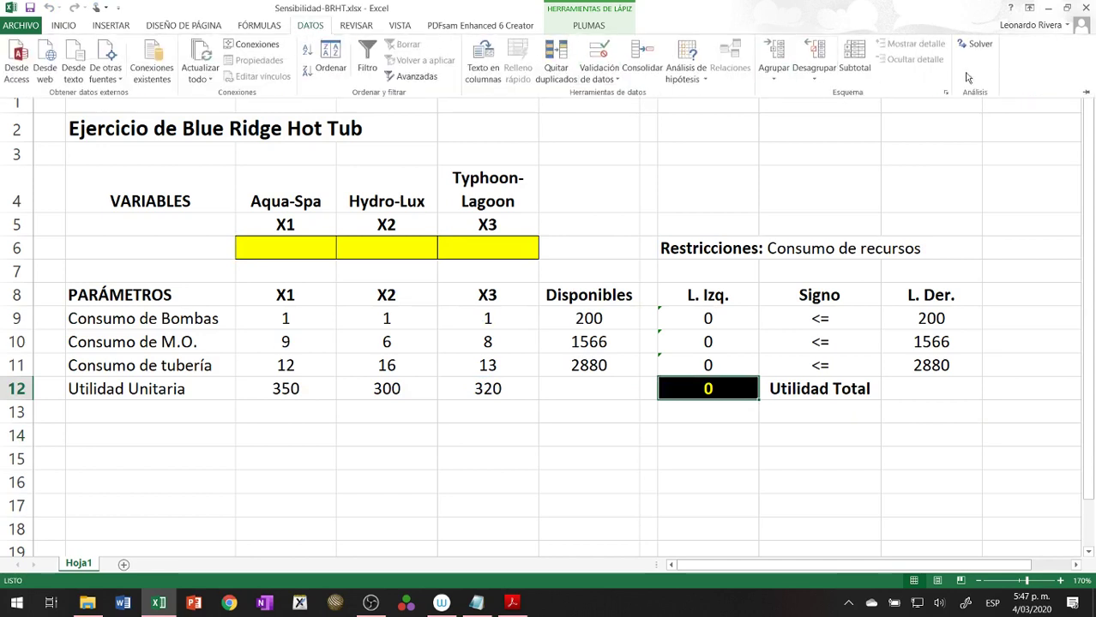
left_click(975, 46)
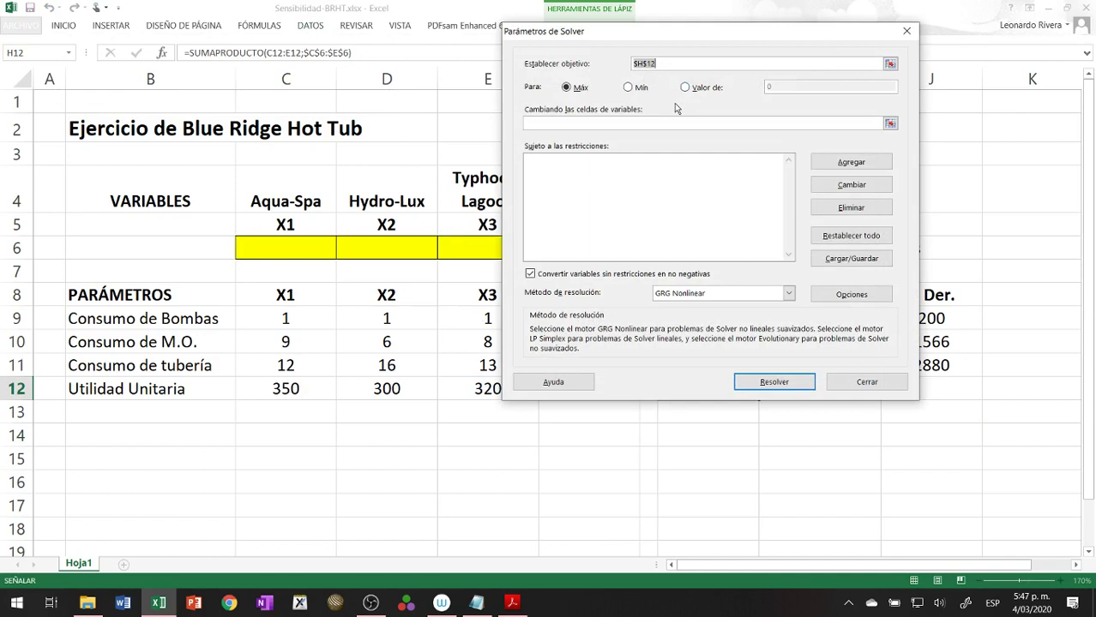
left_click_drag(802, 36, 529, 51)
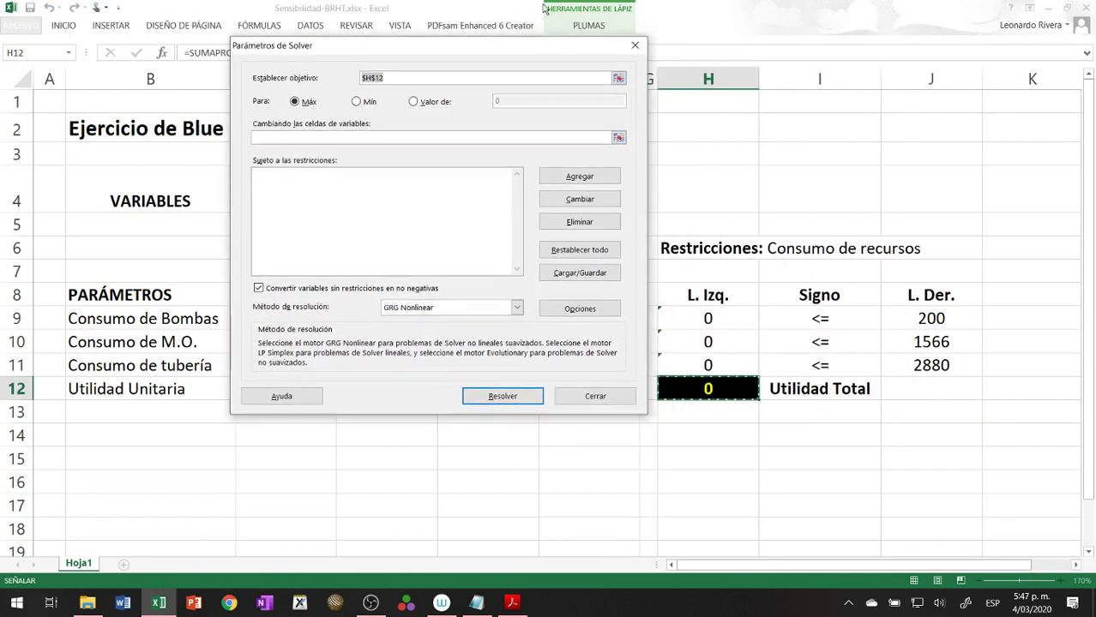
left_click(619, 78)
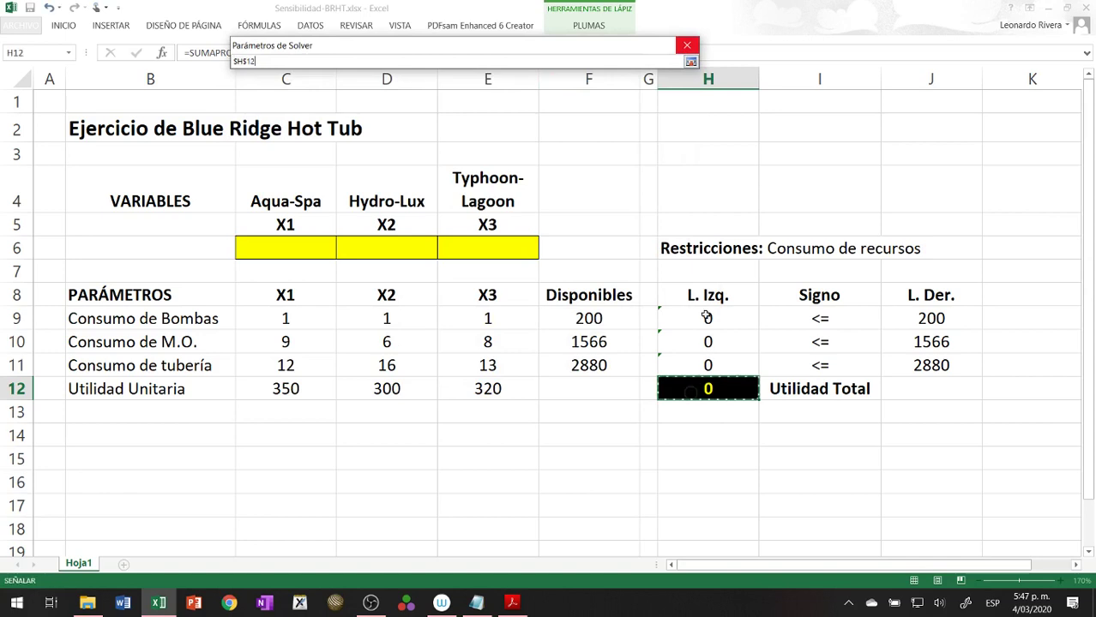
left_click(691, 62)
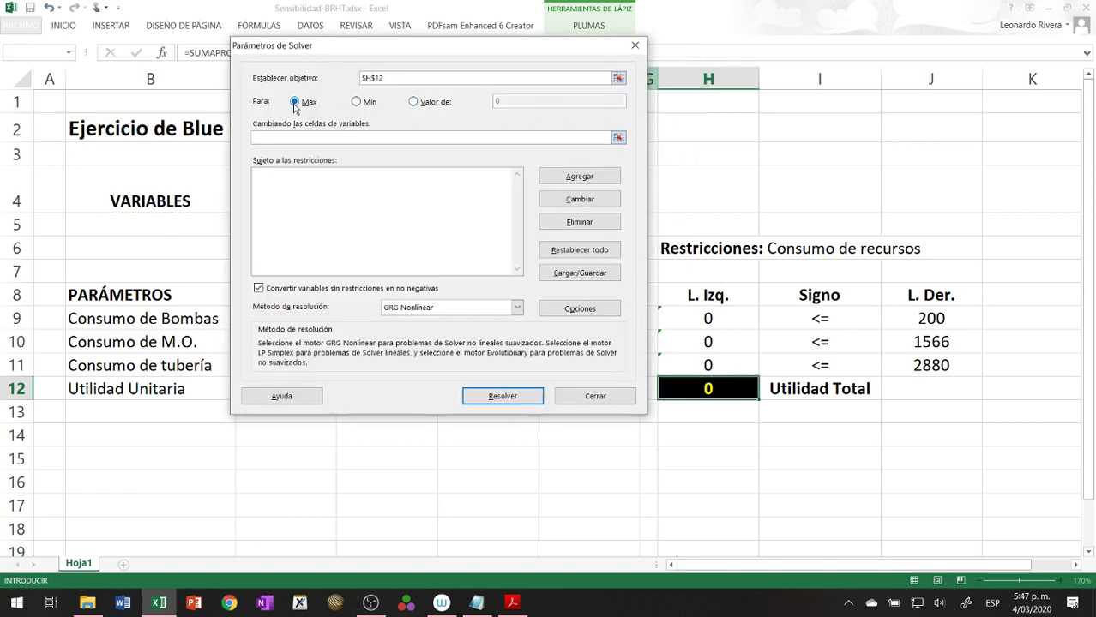
- Set the Solver variable cells to $C$6:$E$6 and choose Simplex LP as the solving method
left_click(619, 138)
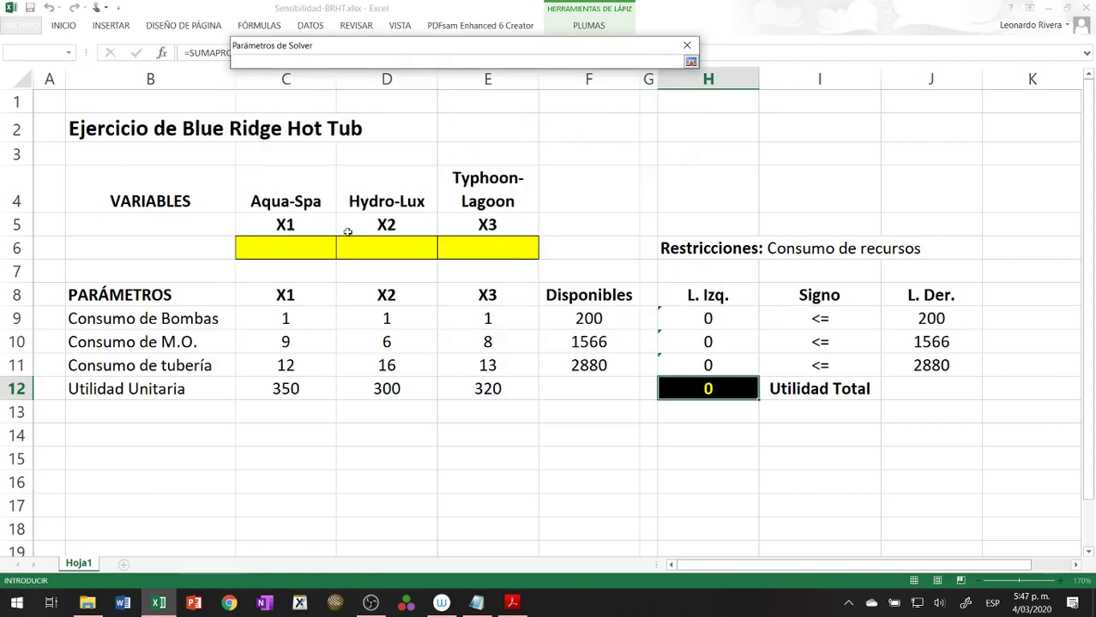
left_click_drag(307, 251, 475, 249)
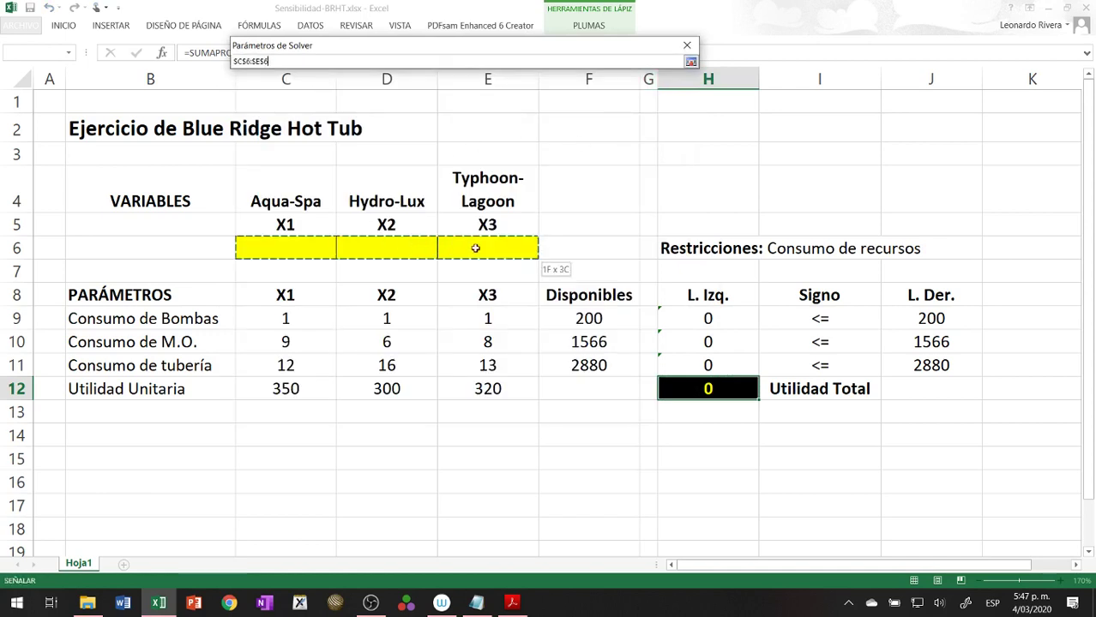
left_click(691, 63)
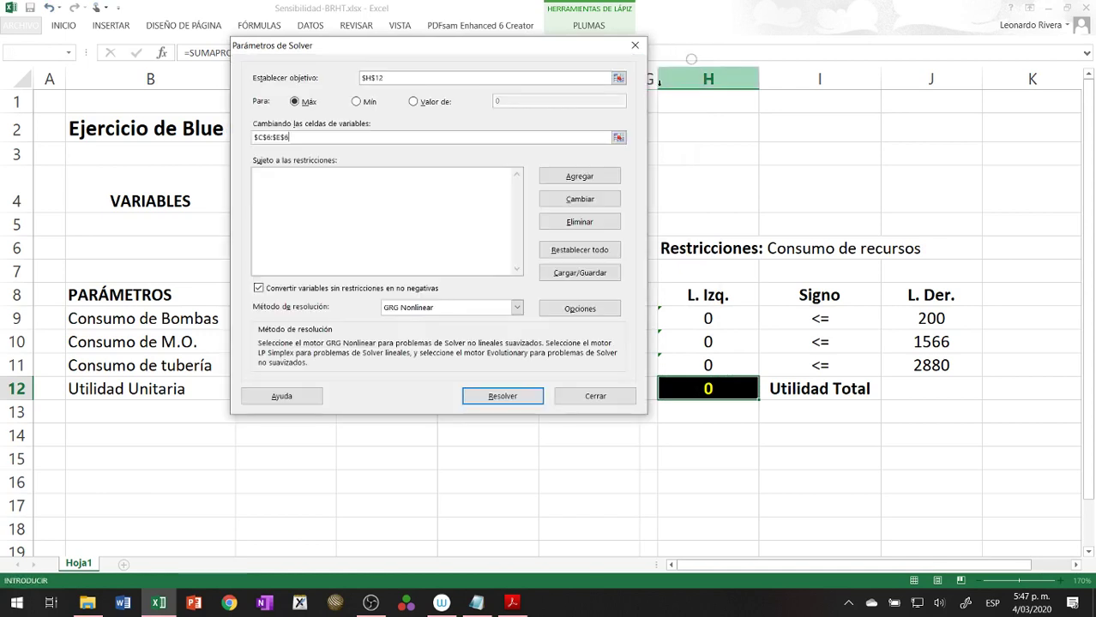
left_click(429, 307)
left_click(417, 331)
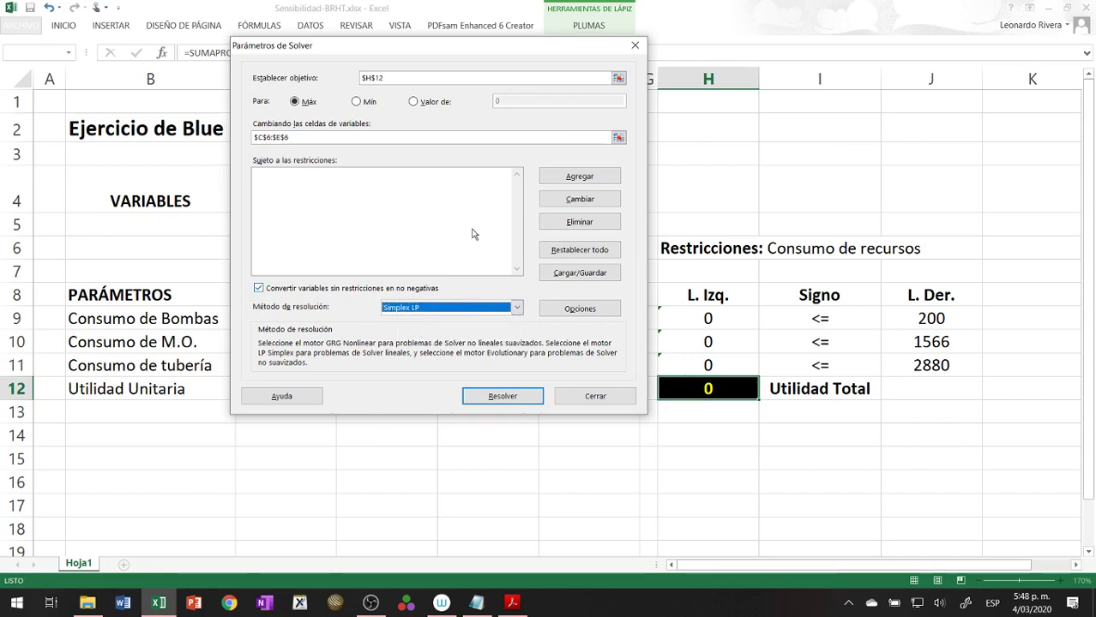
- Add the Solver constraint $H$9:$H$11 <= $J$9:$J$11 for the resource consumption limits
left_click(577, 177)
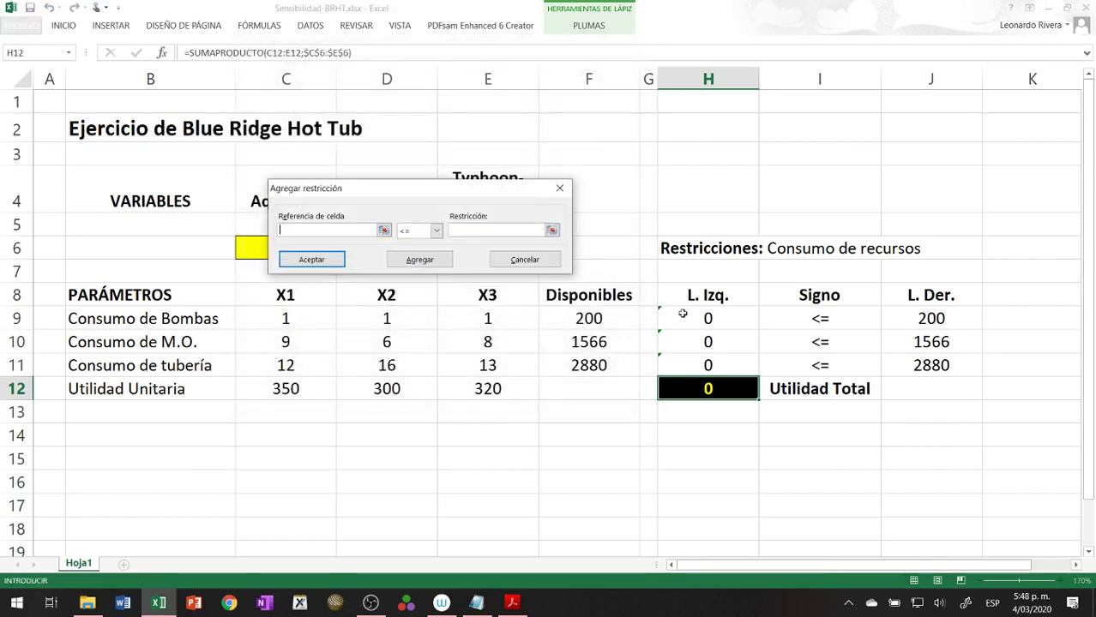
left_click_drag(681, 316, 697, 362)
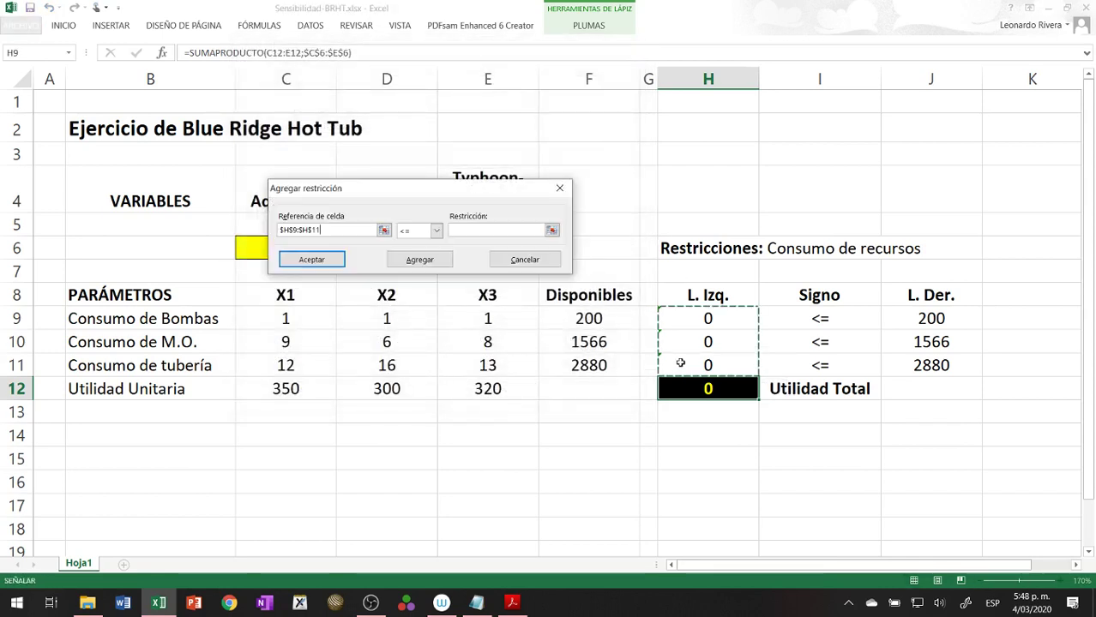
left_click(461, 232)
left_click_drag(910, 315, 909, 365)
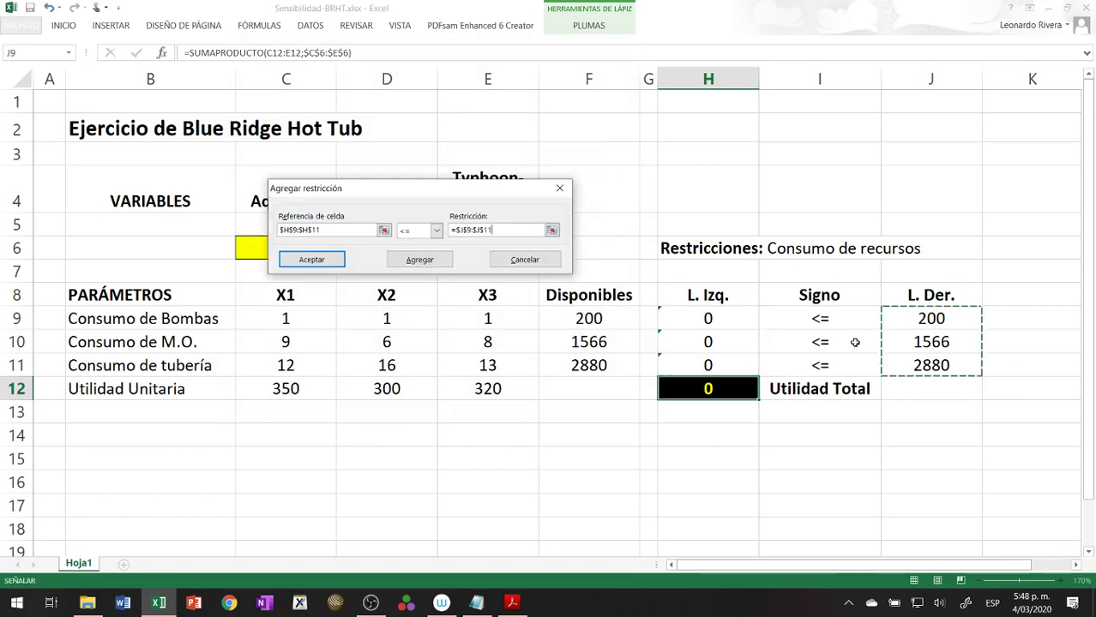
left_click(336, 260)
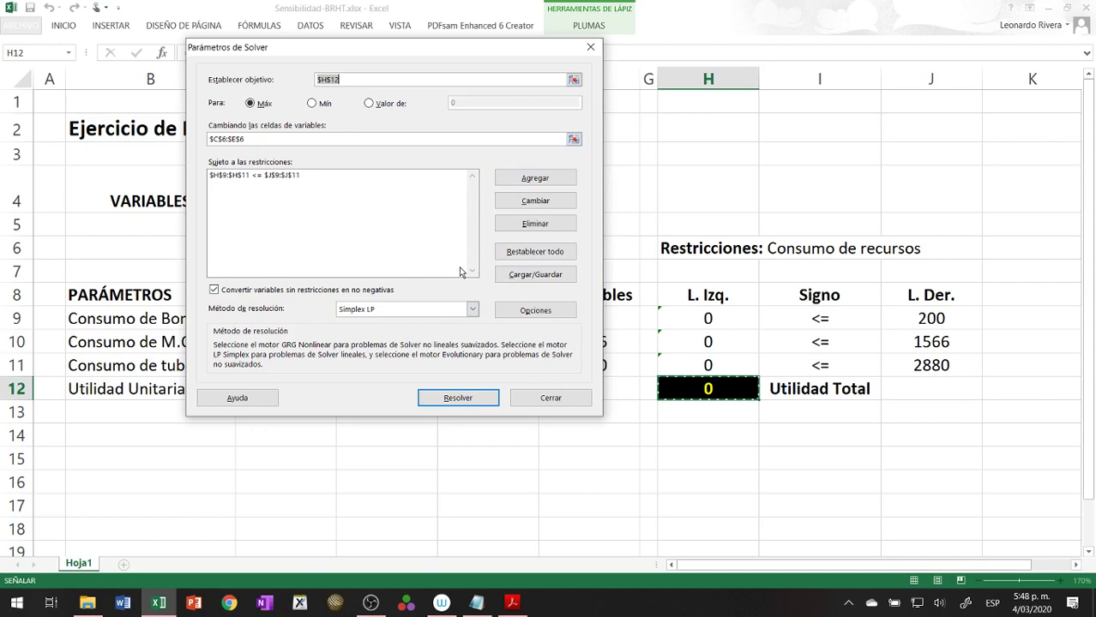
- Solve the model, keeping the Solver solution and generating the Responder, Confidencialidad and Límites reports
left_click(457, 398)
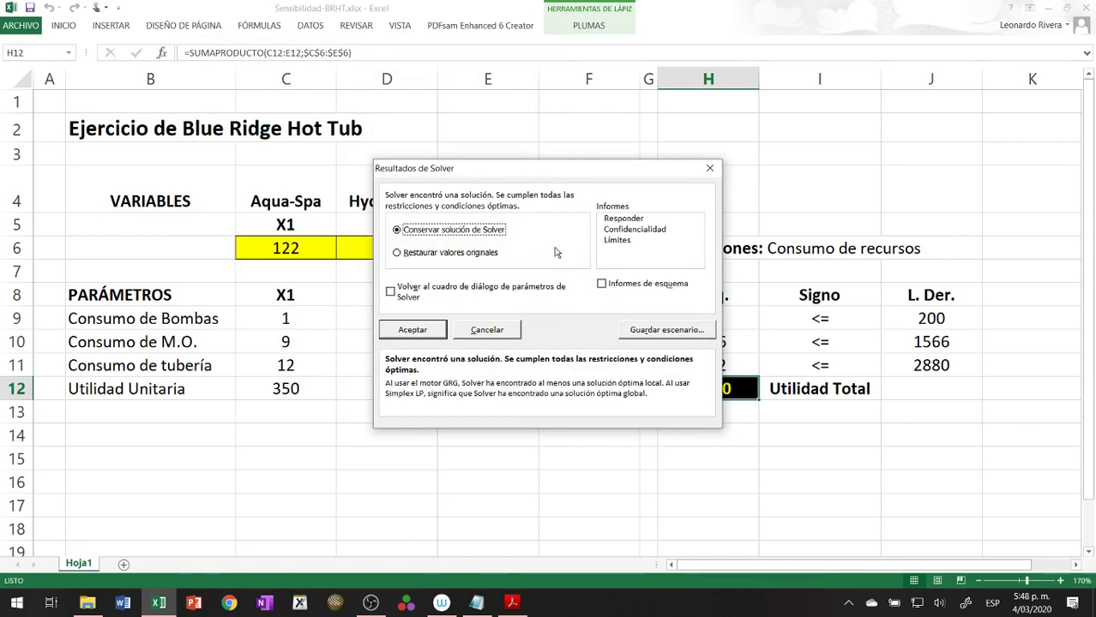
left_click_drag(507, 175, 207, 101)
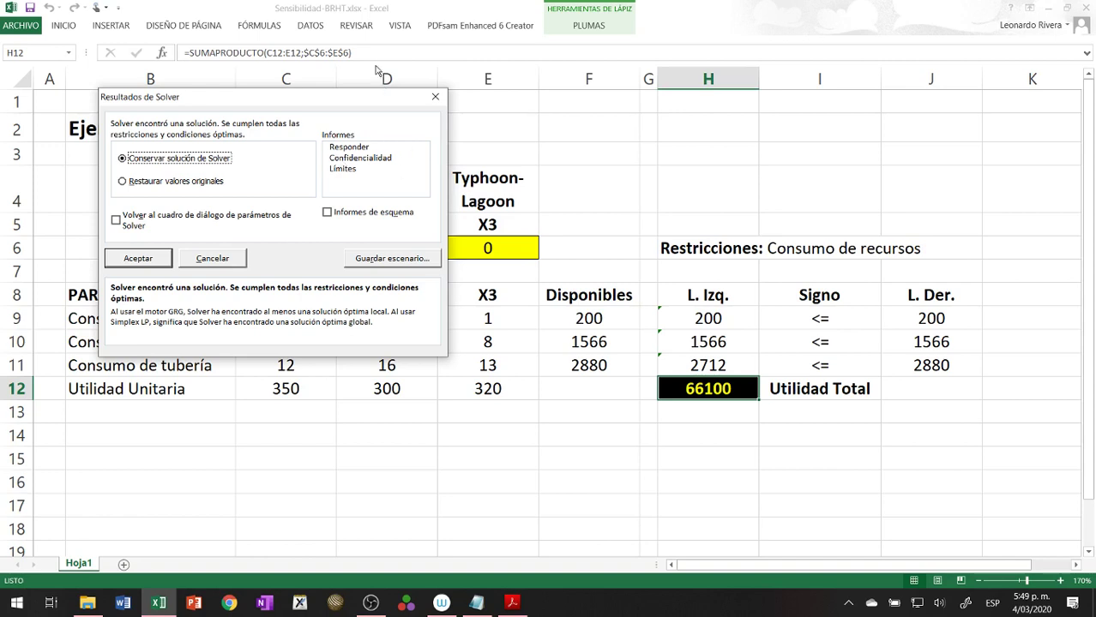
left_click_drag(340, 148, 341, 170)
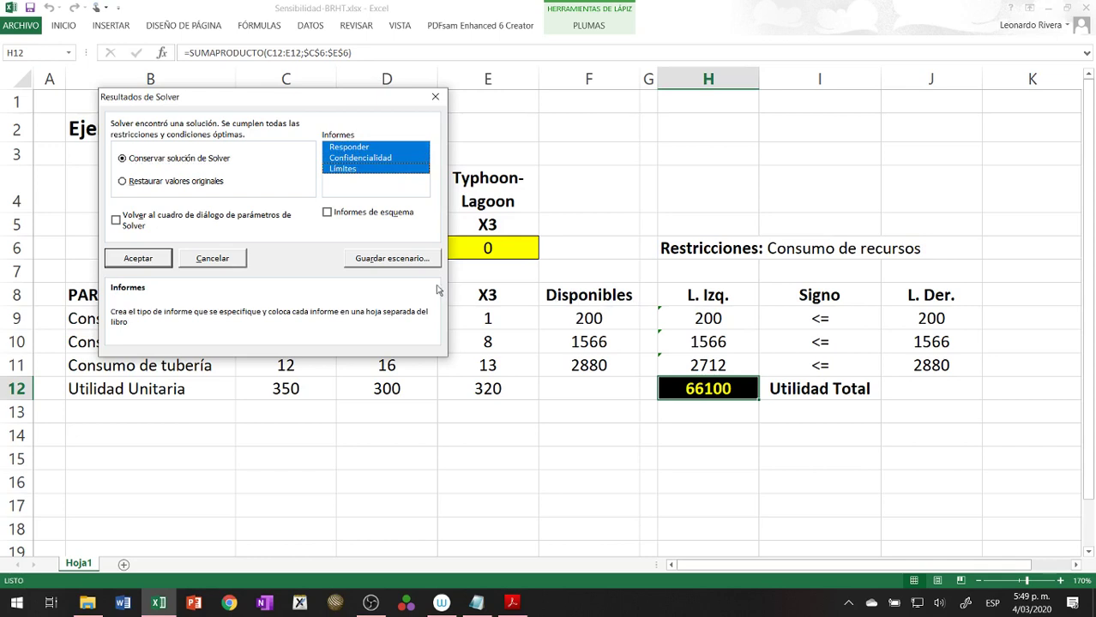
left_click(162, 257)
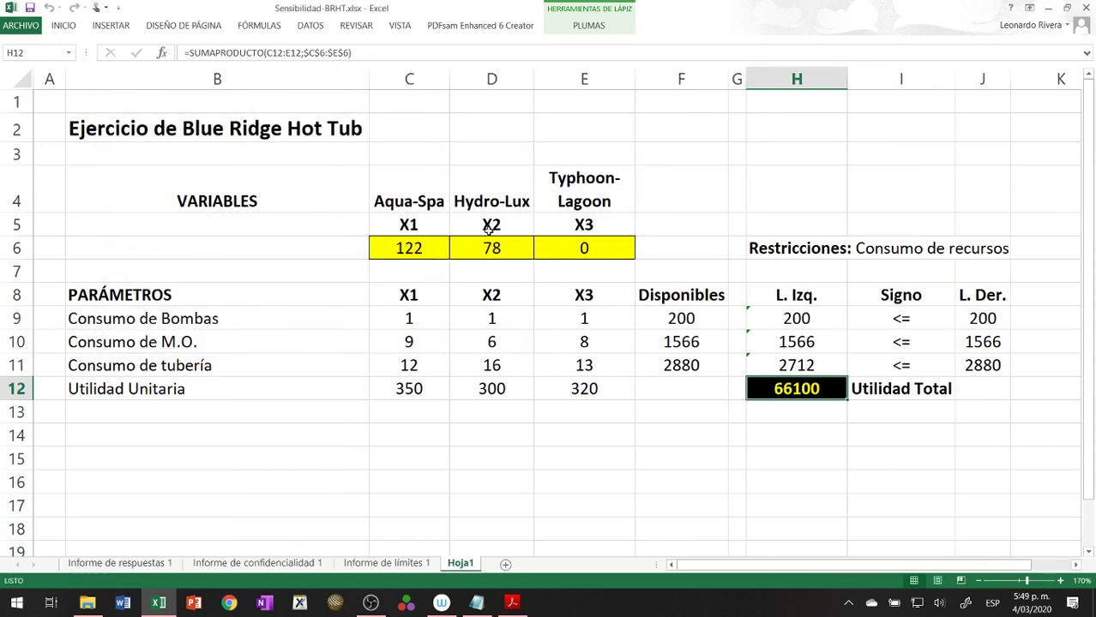
- Rename the Informe de respuestas 1 sheet as Respuestas
left_click(163, 563)
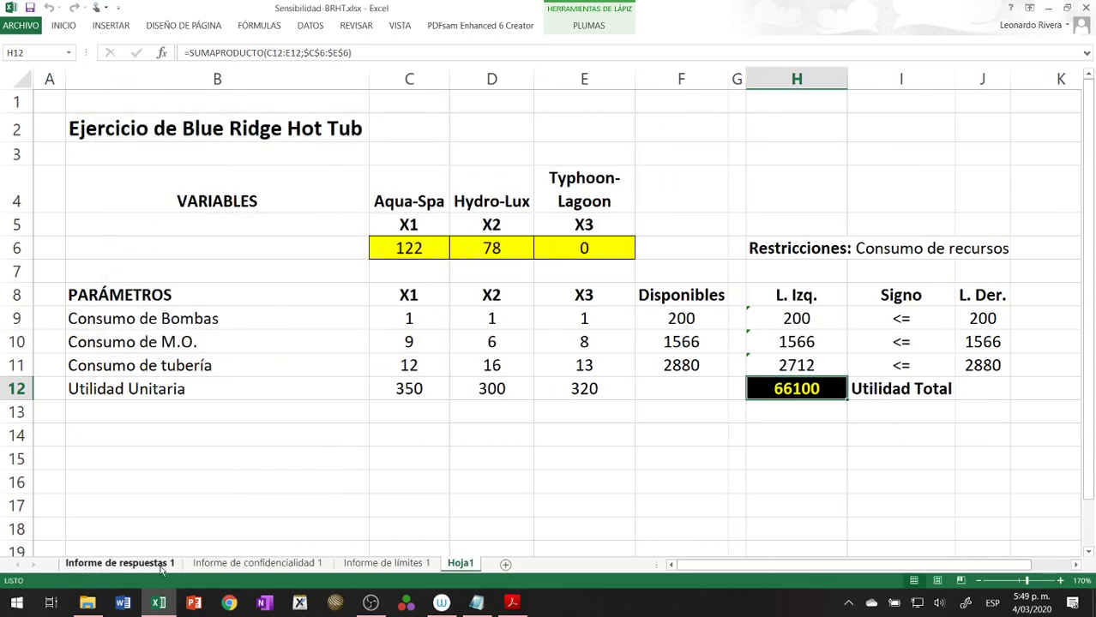
double_click(122, 563)
type("Respuestas")
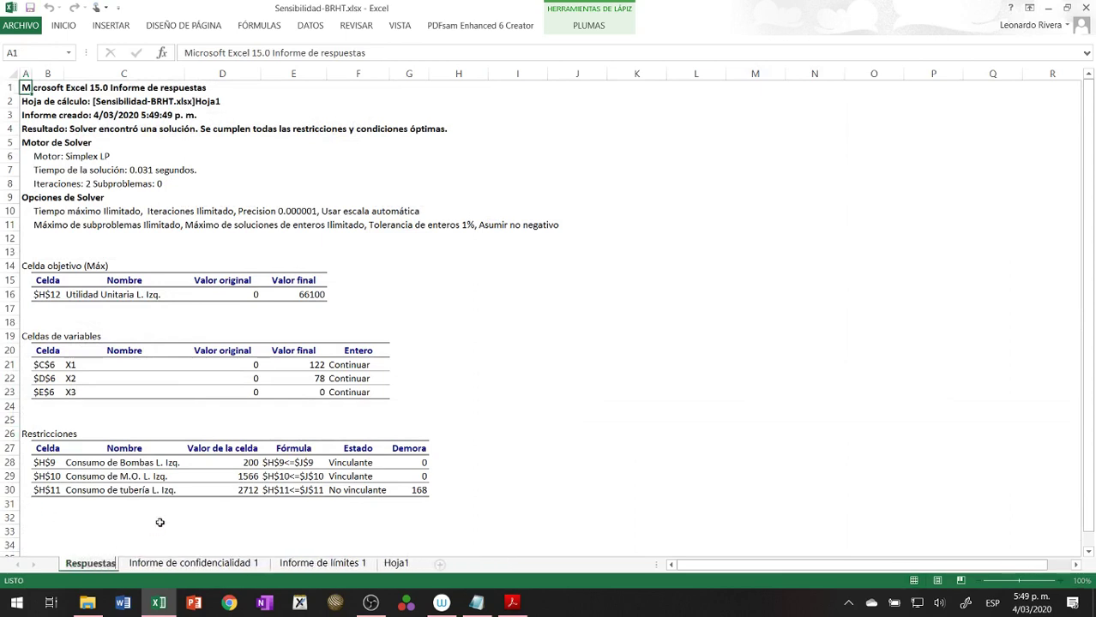
key("Return")
- Rename the Informe de confidencialidad 1 sheet as Sensibilidad
left_click(218, 564)
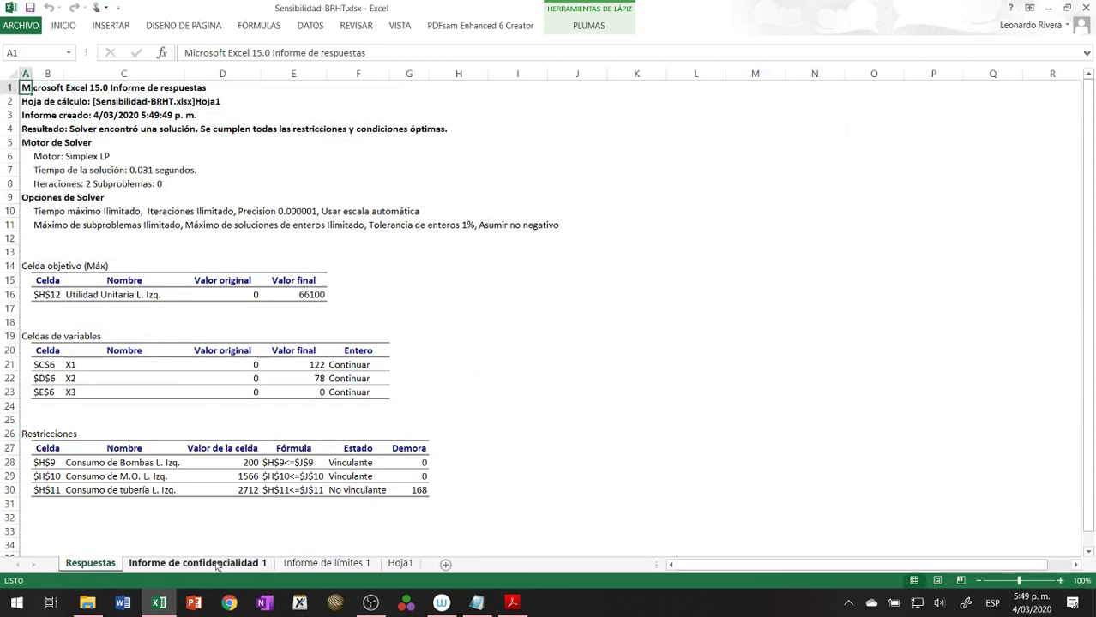
type("Sensibilidad")
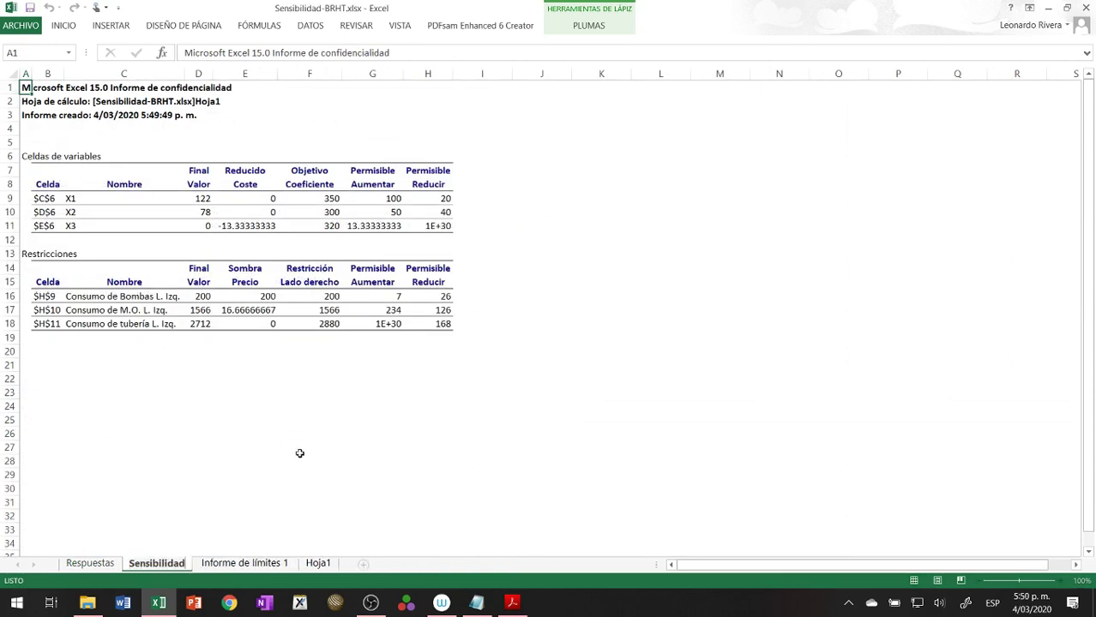
key("Return")
- Rename the Informe de límites 1 sheet as Límites and widen its column D to fit the objective value
left_click(235, 564)
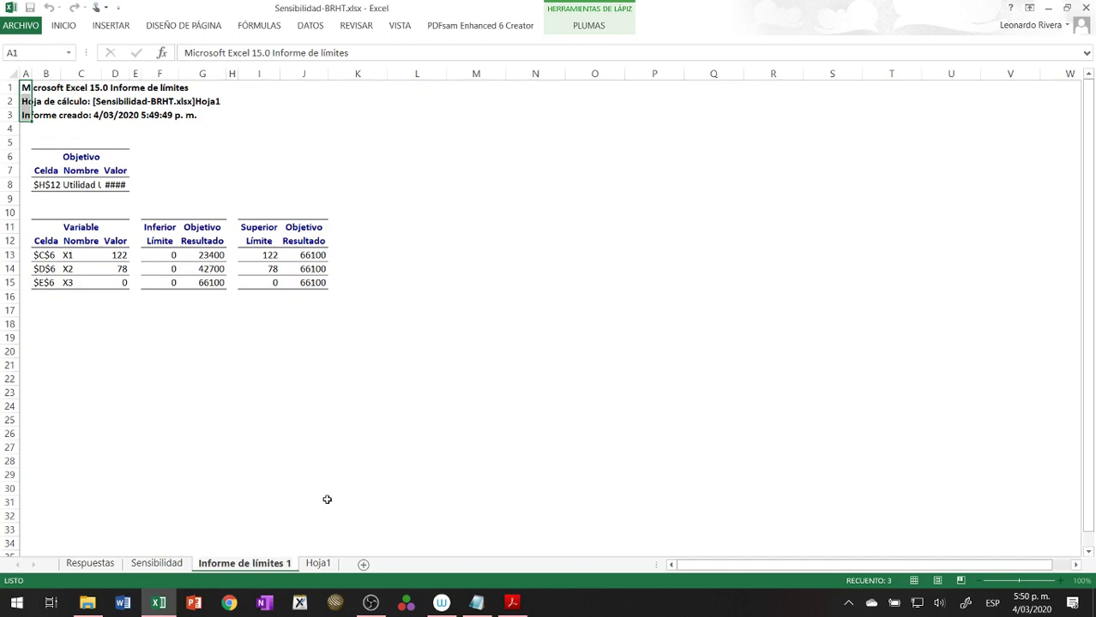
key("Right")
key("Right")
key("Right")
key("Right")
key("Right")
key("shift+Home")
type("L")
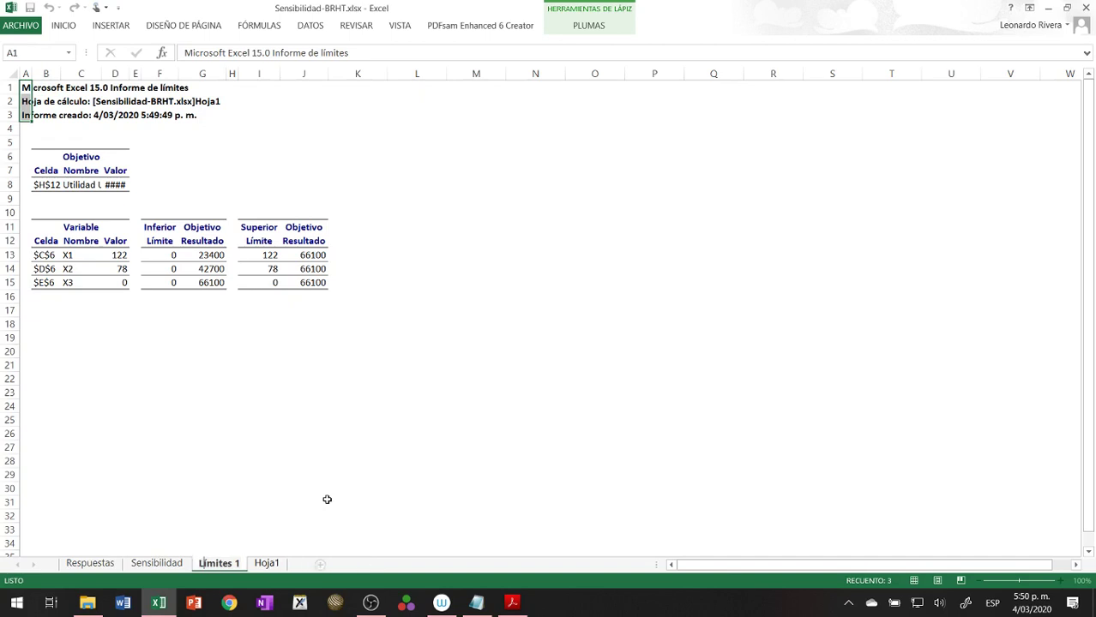
key("BackSpace")
key("BackSpace")
key("Return")
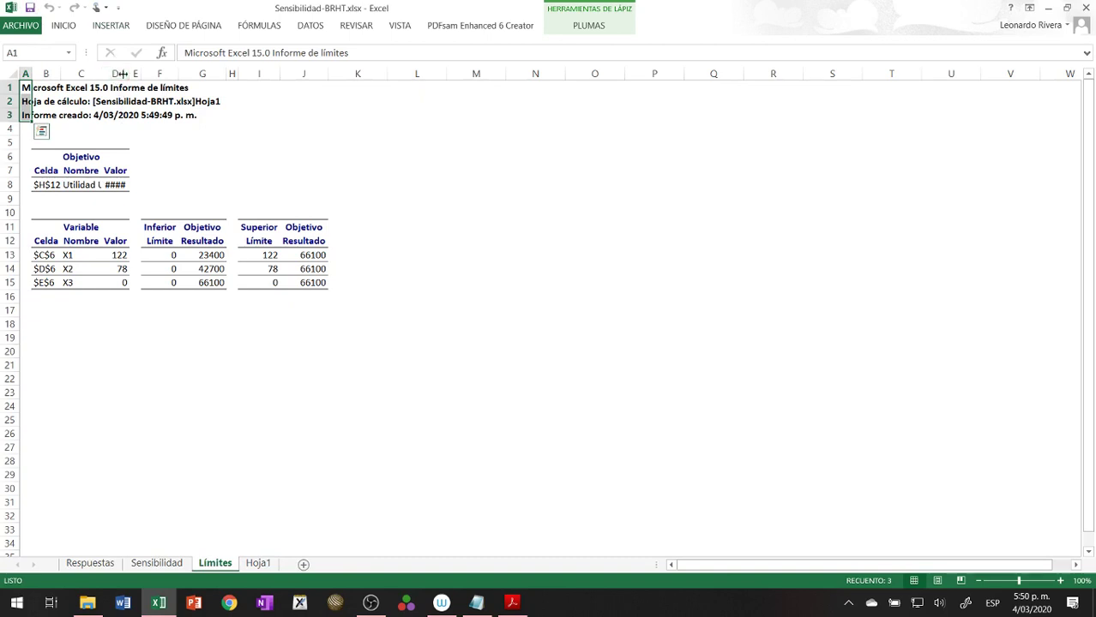
left_click_drag(129, 74, 148, 74)
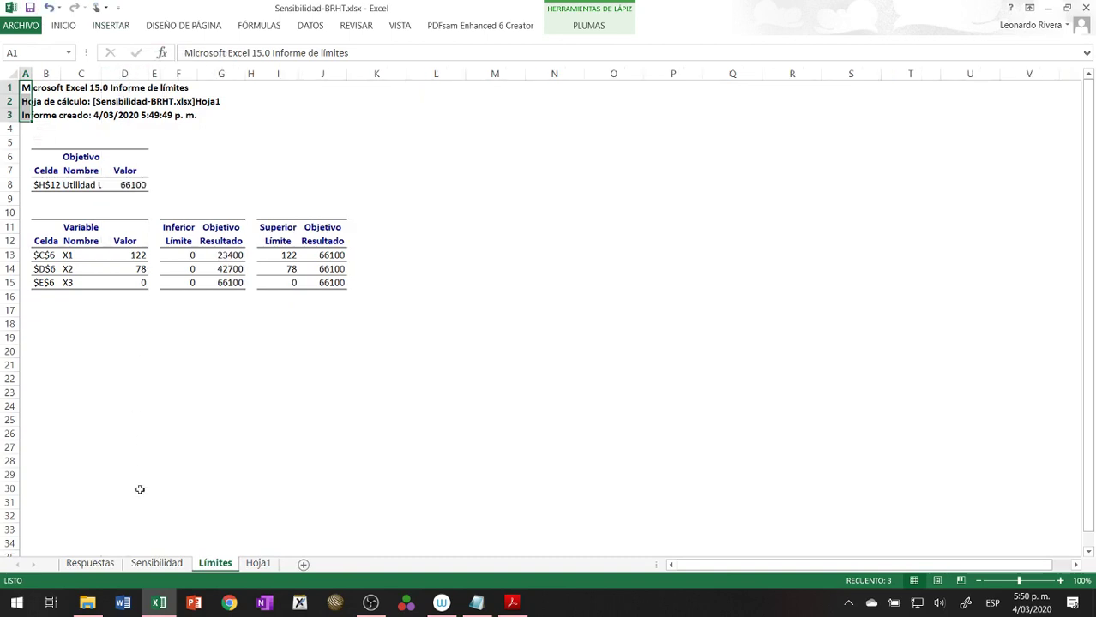
- Examine the Respuestas report at 130% zoom, checking the objective cell, the variable cells and the status of each constraint
left_click(94, 563)
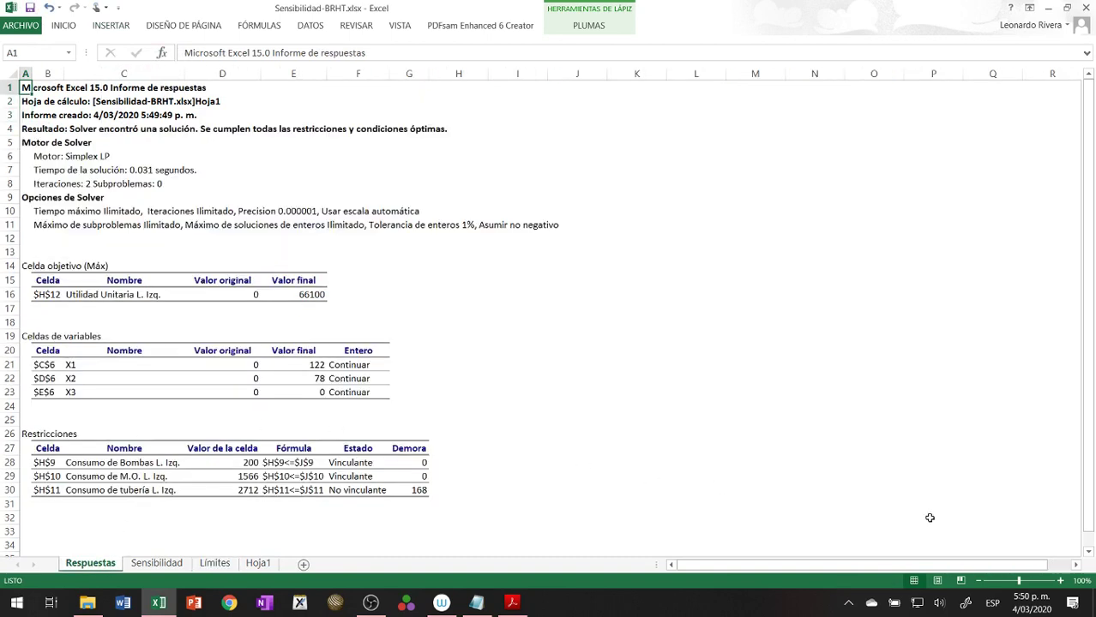
left_click(1062, 581)
left_click(1062, 581)
left_click(1061, 581)
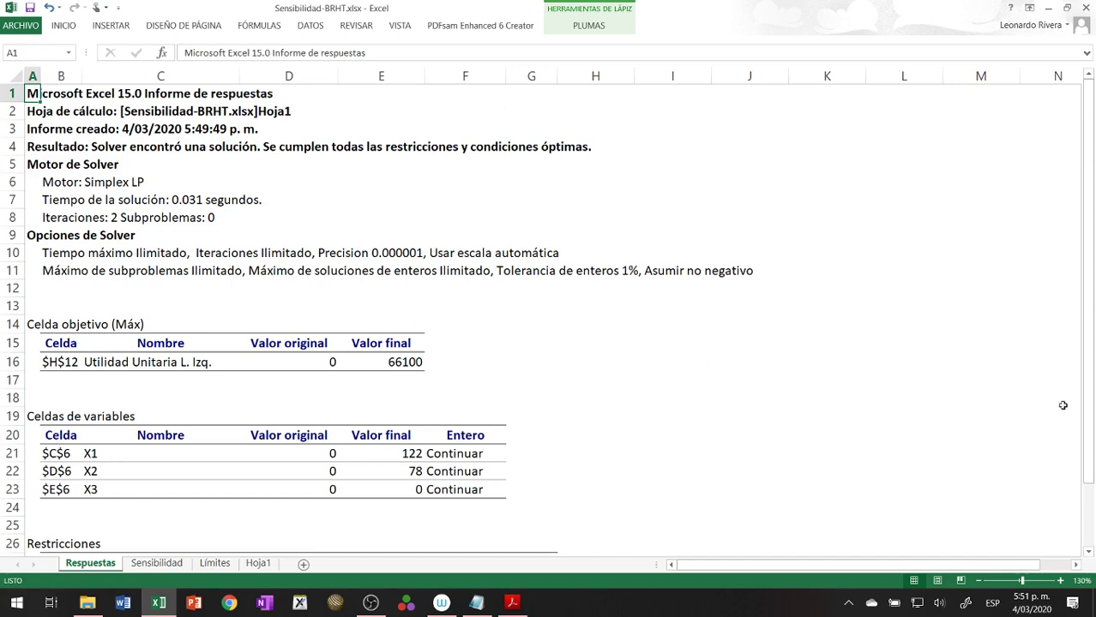
left_click_drag(1088, 452, 1073, 533)
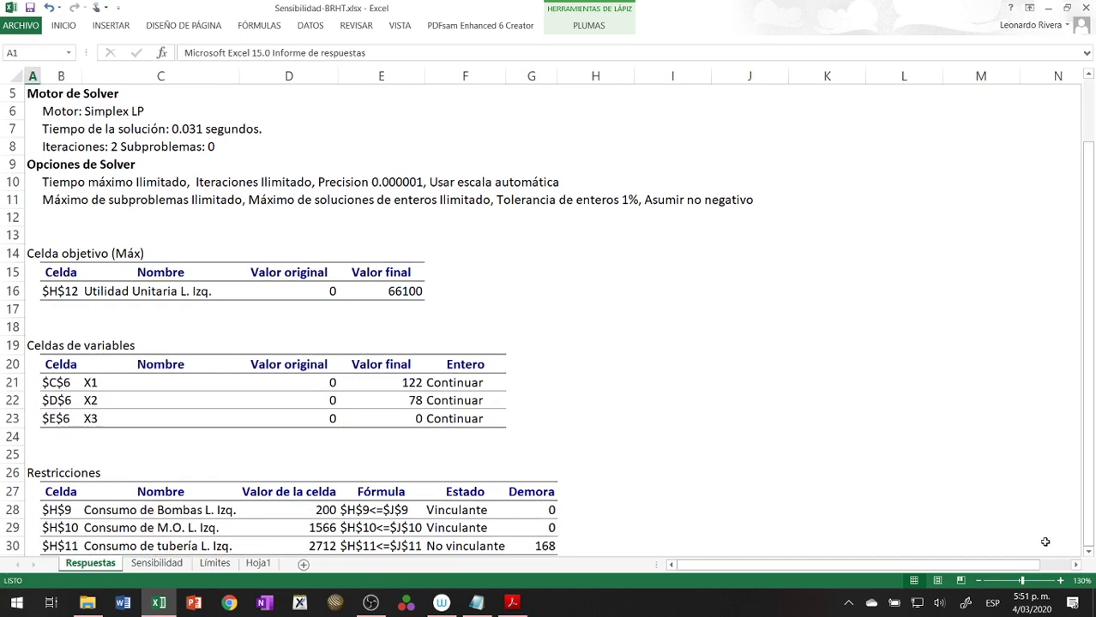
left_click(1084, 552)
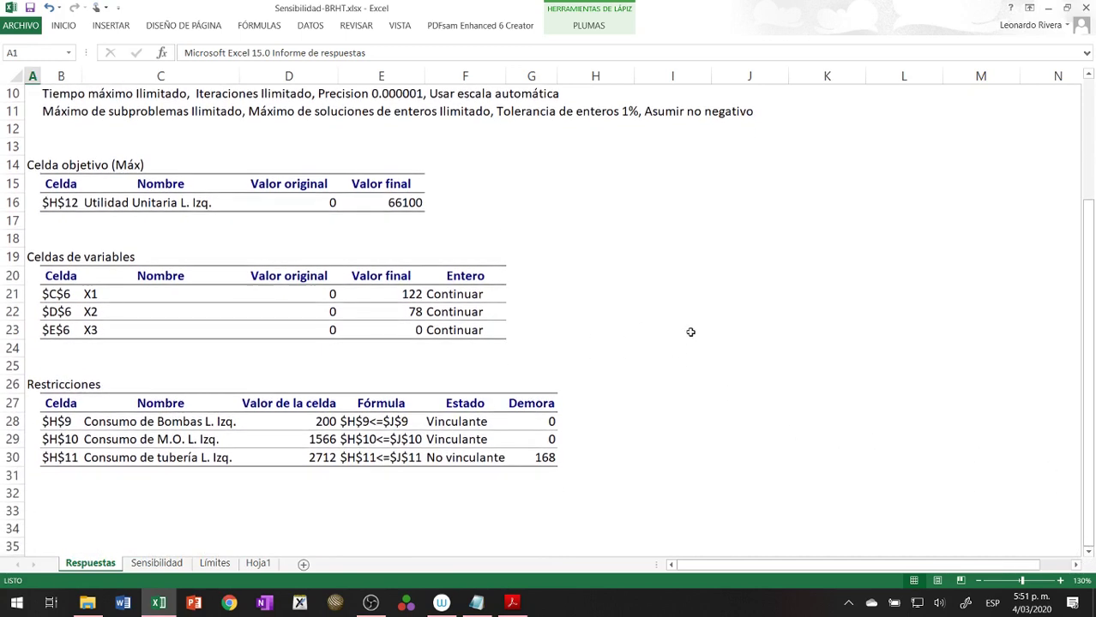
left_click(294, 202)
left_click(315, 299)
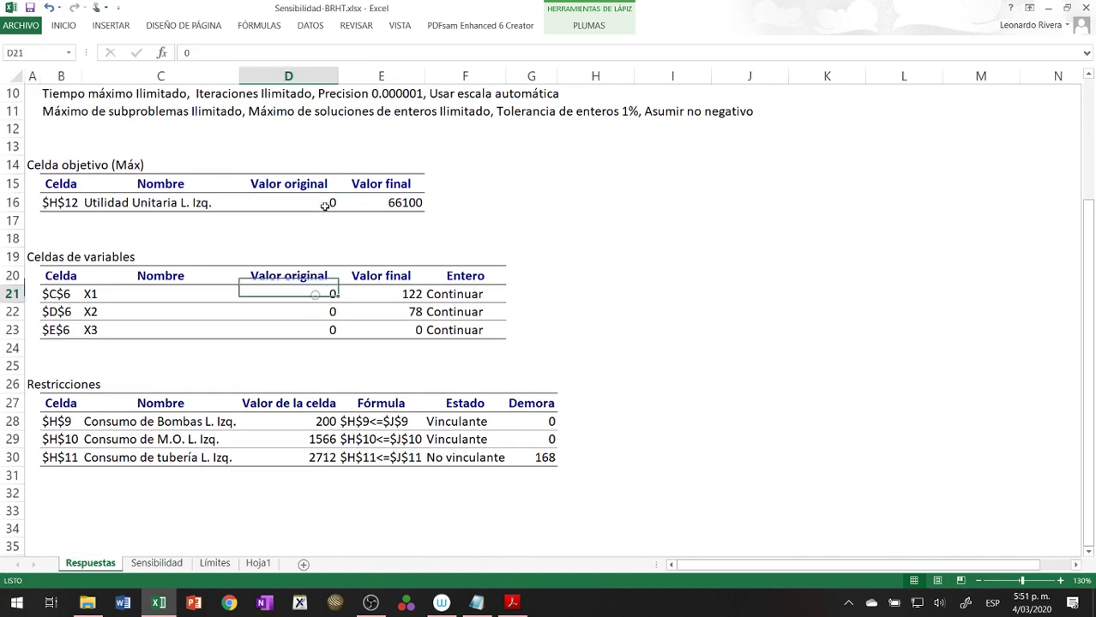
left_click(332, 200)
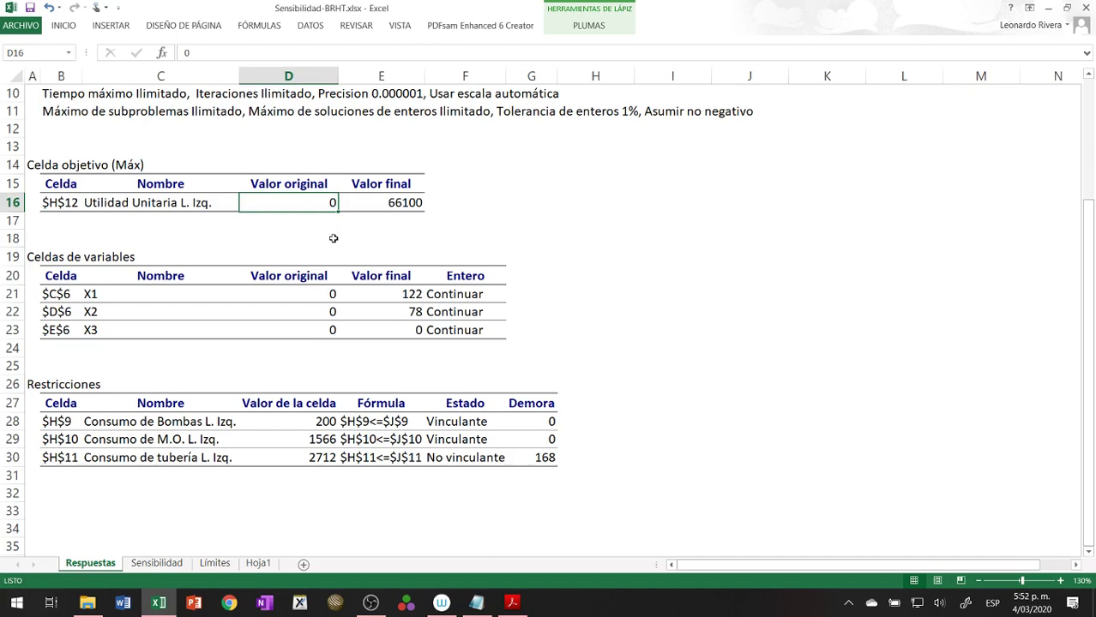
left_click(459, 285)
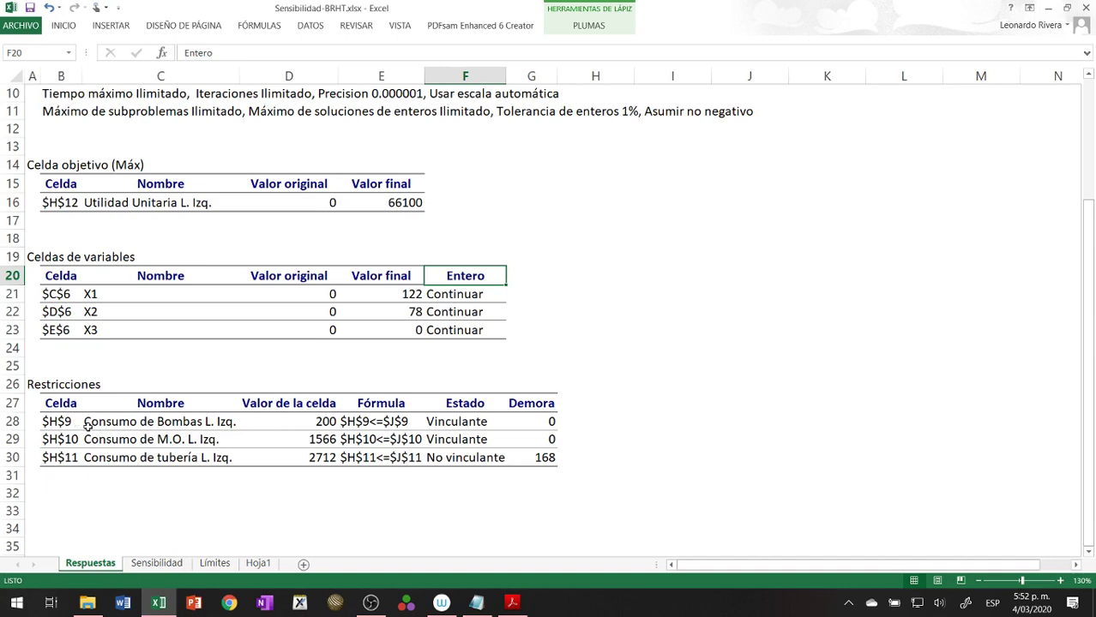
left_click(458, 420)
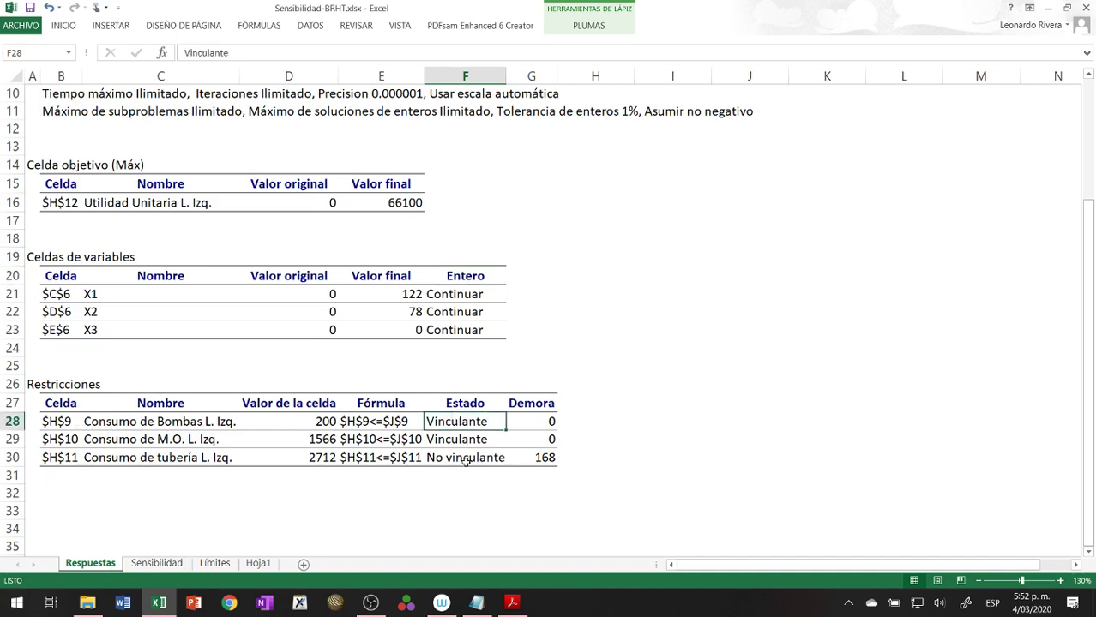
left_click(465, 462)
- Replace the Demora heading in cell G27 of the constraints table with Holgura
left_click(536, 399)
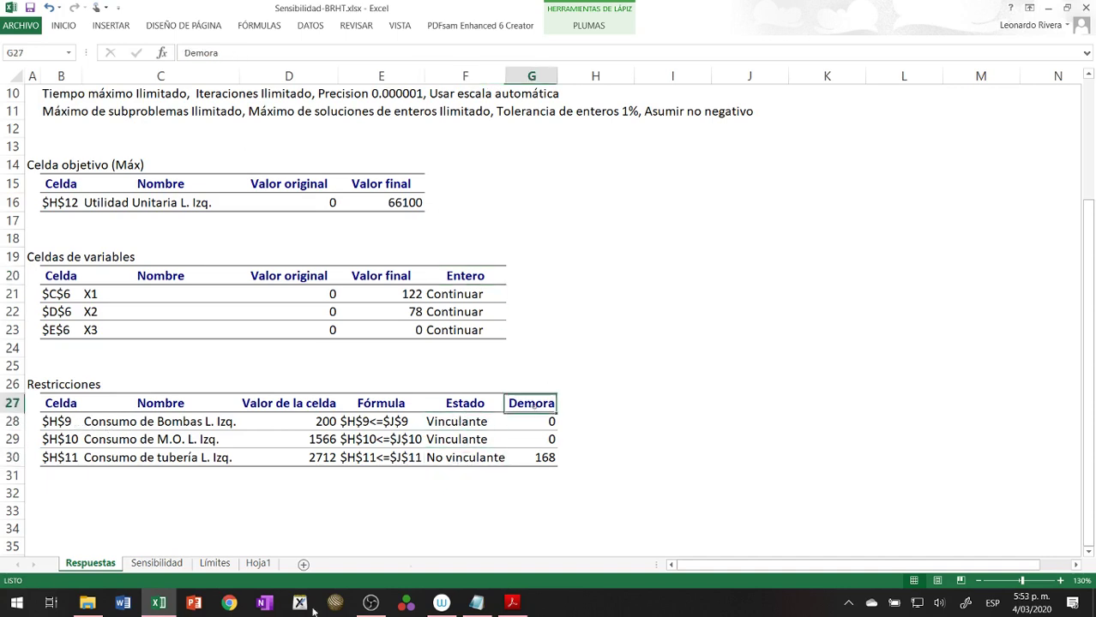
type("Holgura")
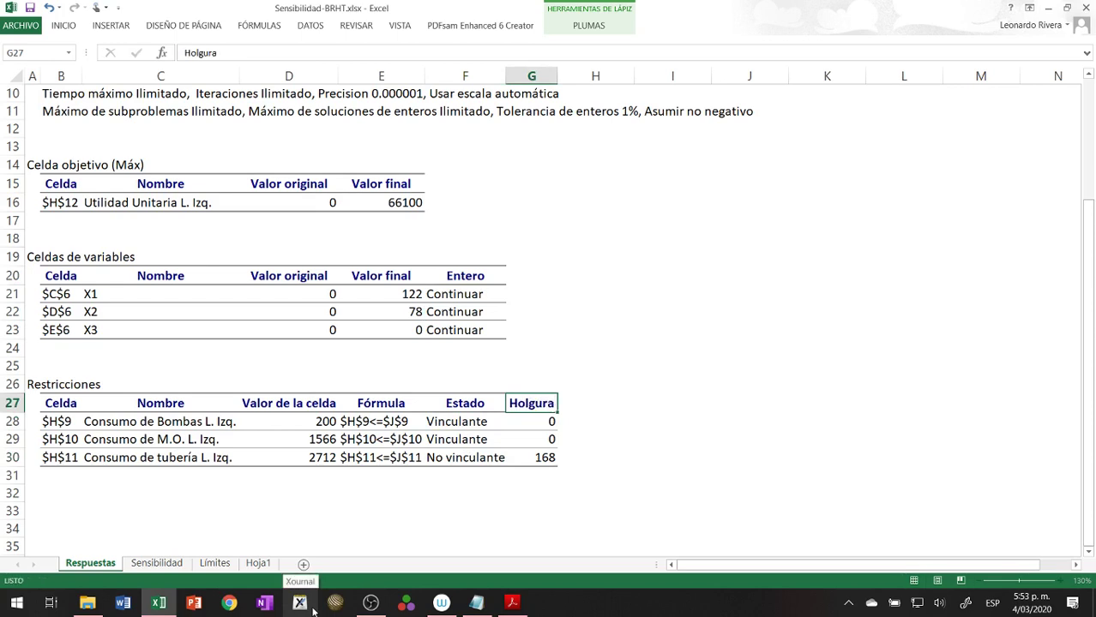
key("Return")
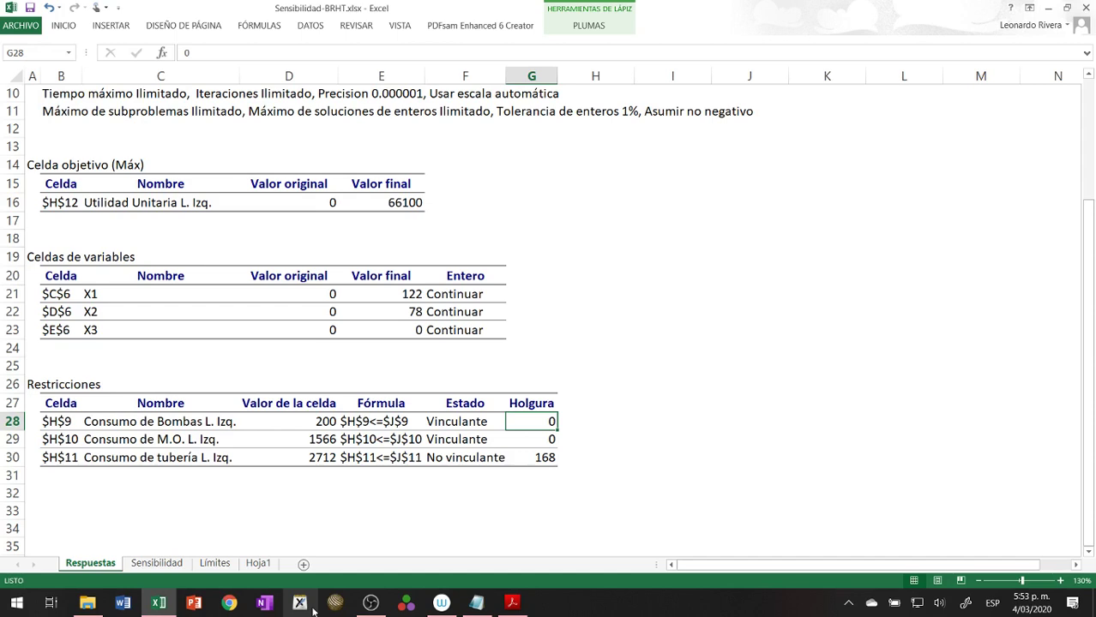
- Compare the resource consumption in the Hoja1 model with the Holgura value of the Consumo de tubería constraint in Respuestas
left_click(259, 563)
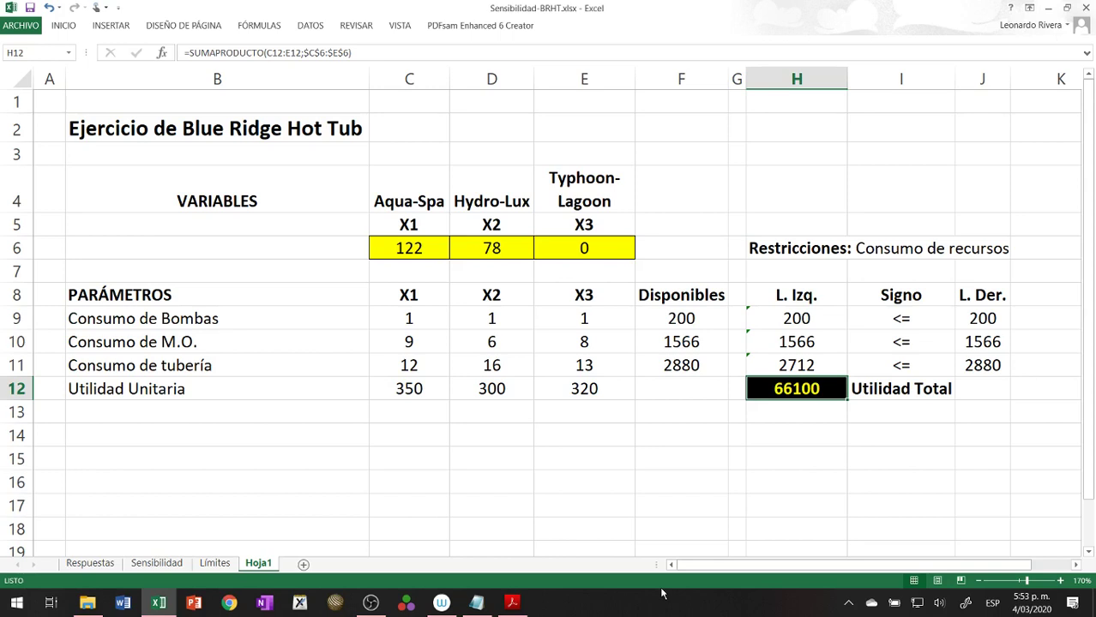
left_click(90, 563)
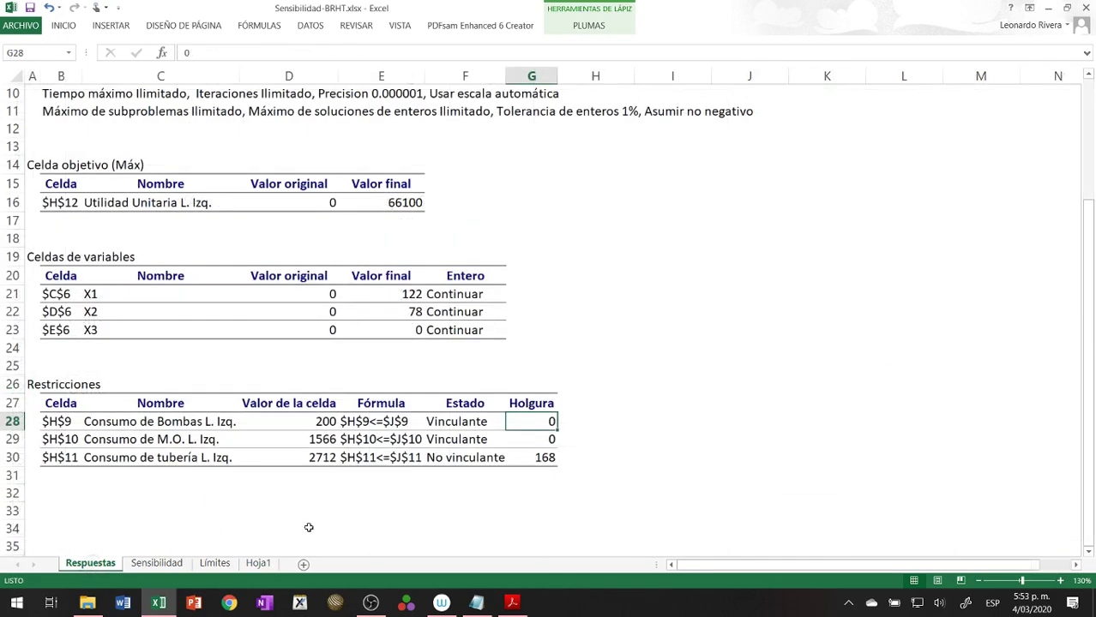
left_click(538, 462)
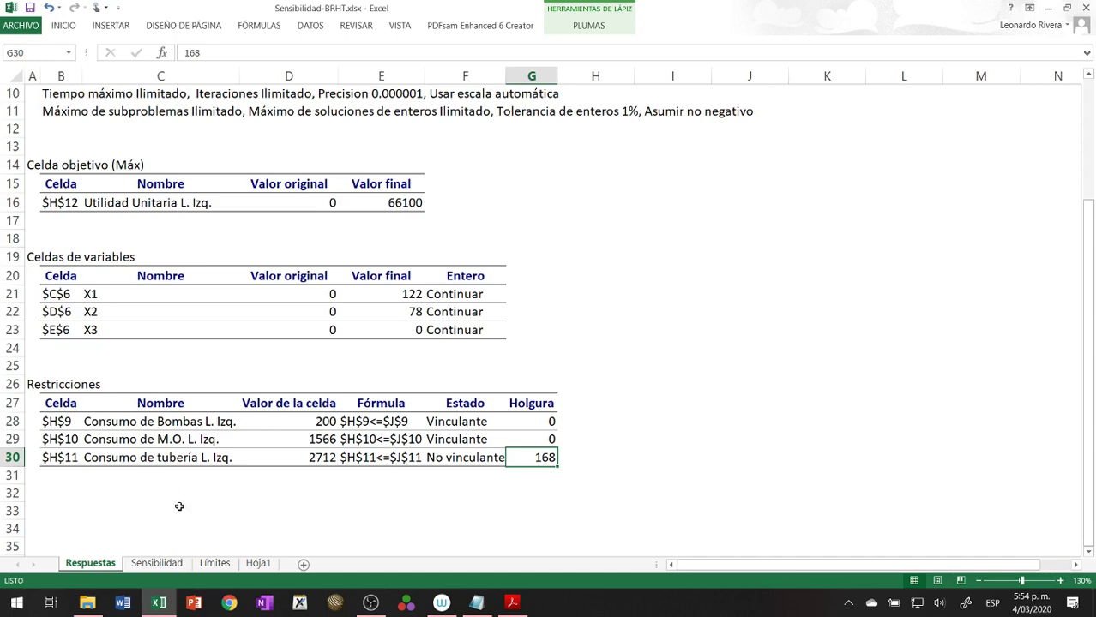
- Examine the table headings of the Límites report at 160% zoom, including the objective, variable and lower limit columns
left_click(215, 563)
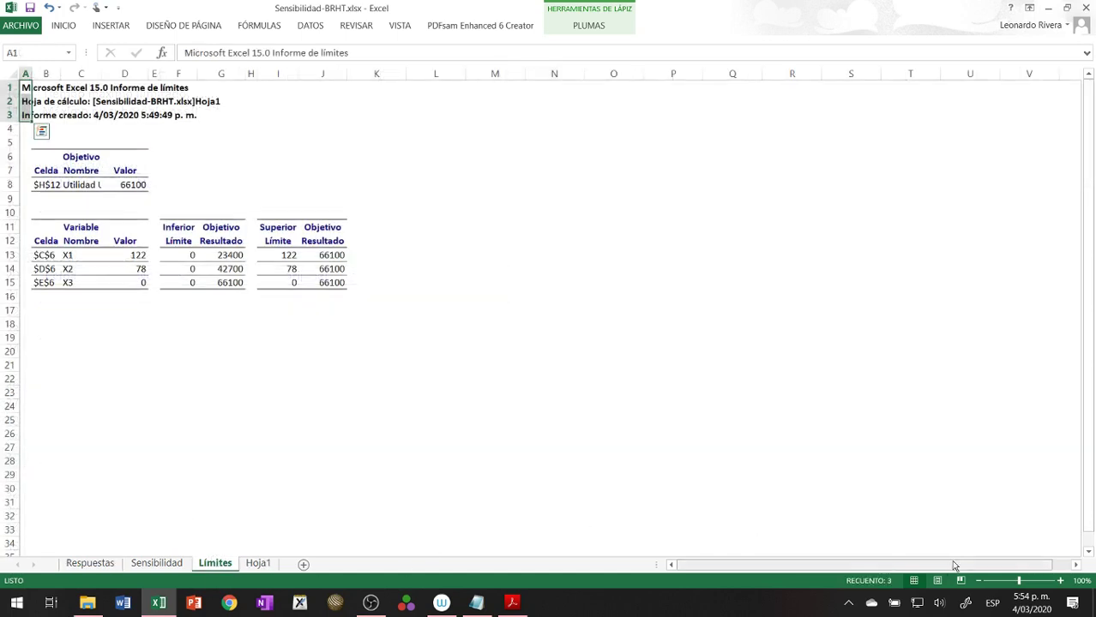
left_click(1060, 581)
left_click(1059, 581)
left_click(1059, 581)
left_click(1060, 581)
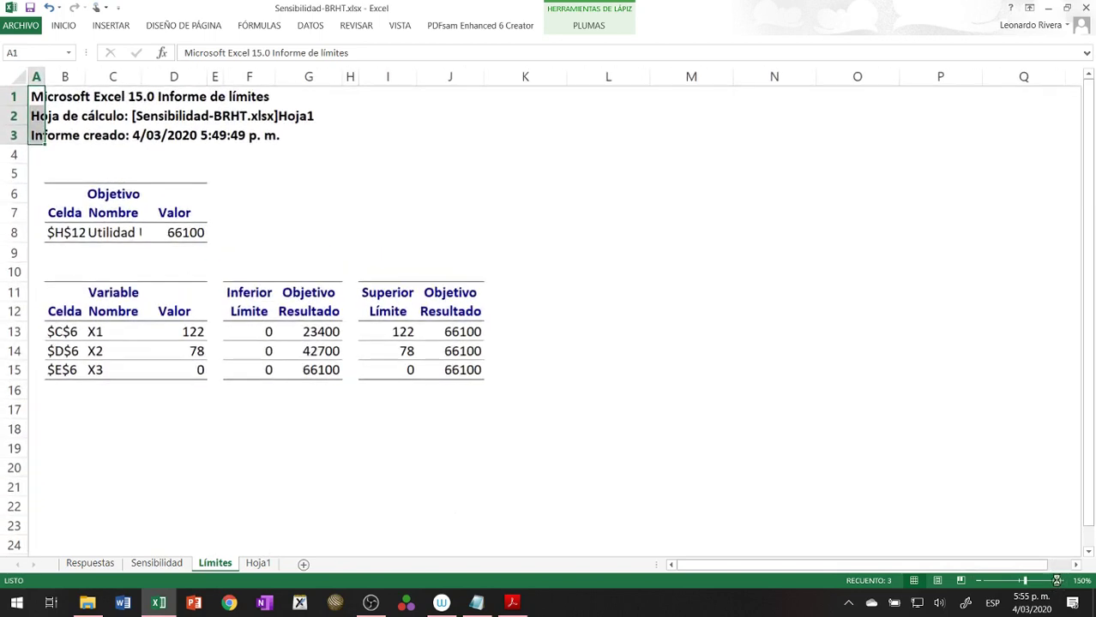
left_click(1060, 582)
left_click(1060, 581)
left_click(684, 469)
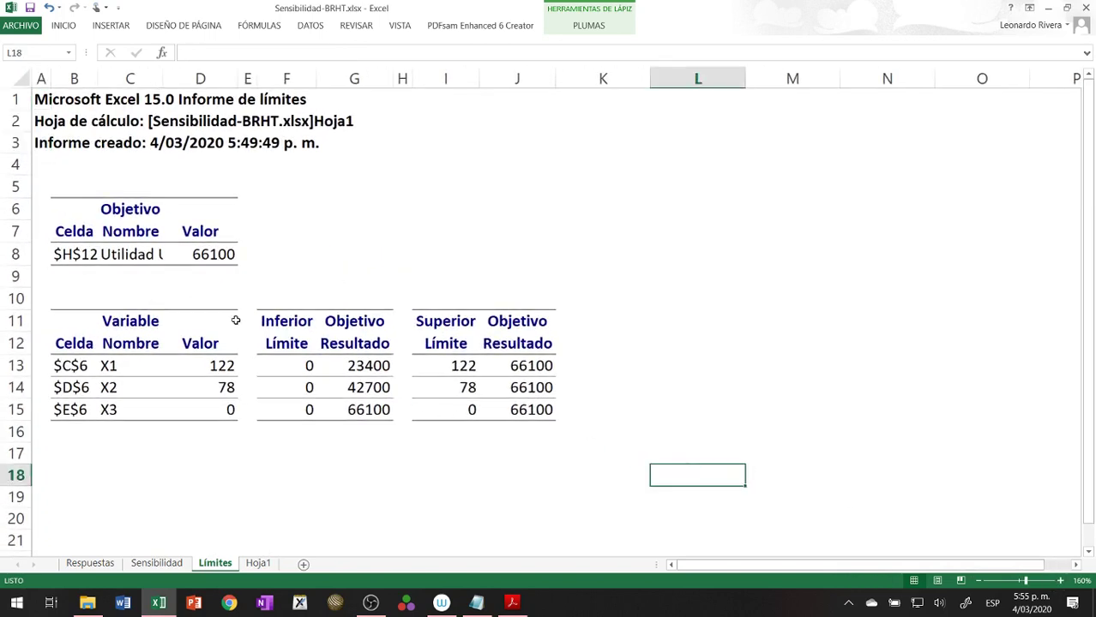
left_click(135, 212)
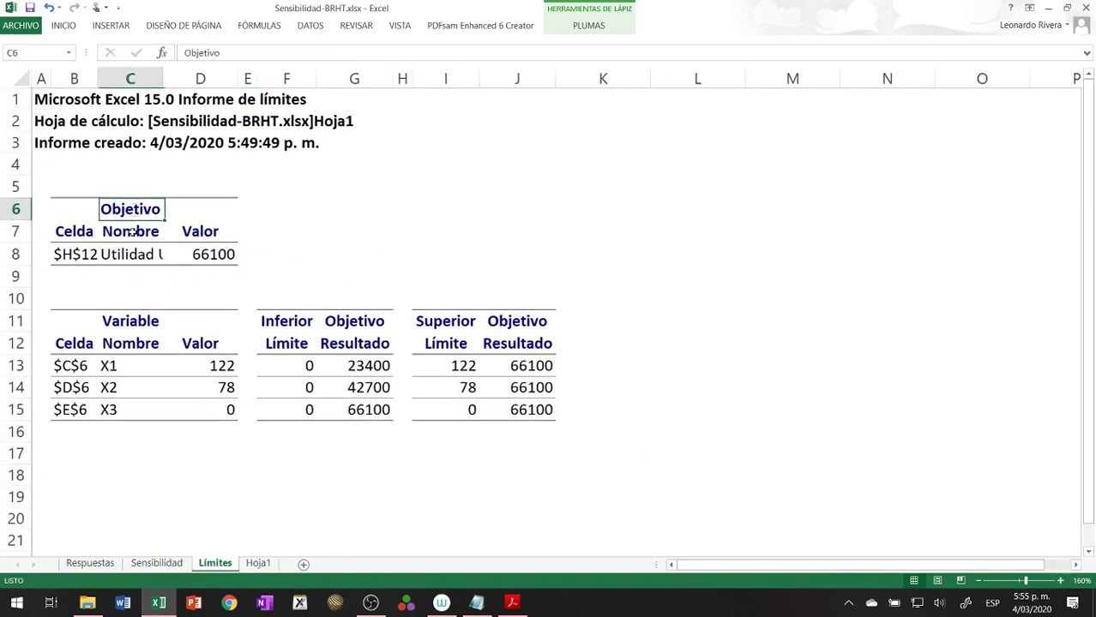
left_click(130, 233)
left_click(114, 322)
left_click(115, 344)
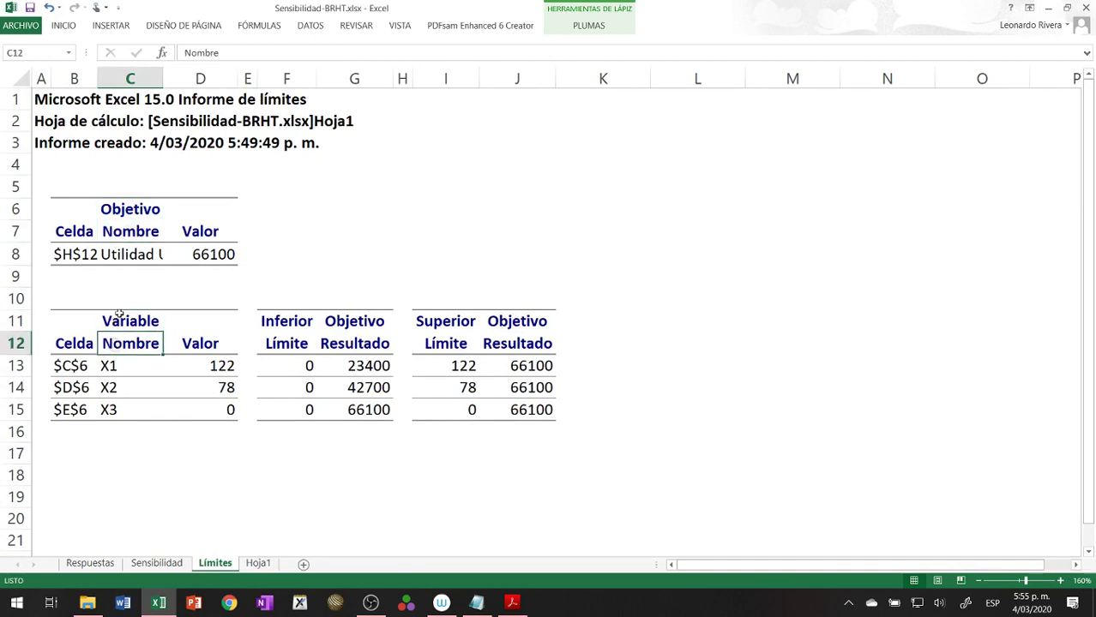
left_click(118, 320)
left_click(129, 347)
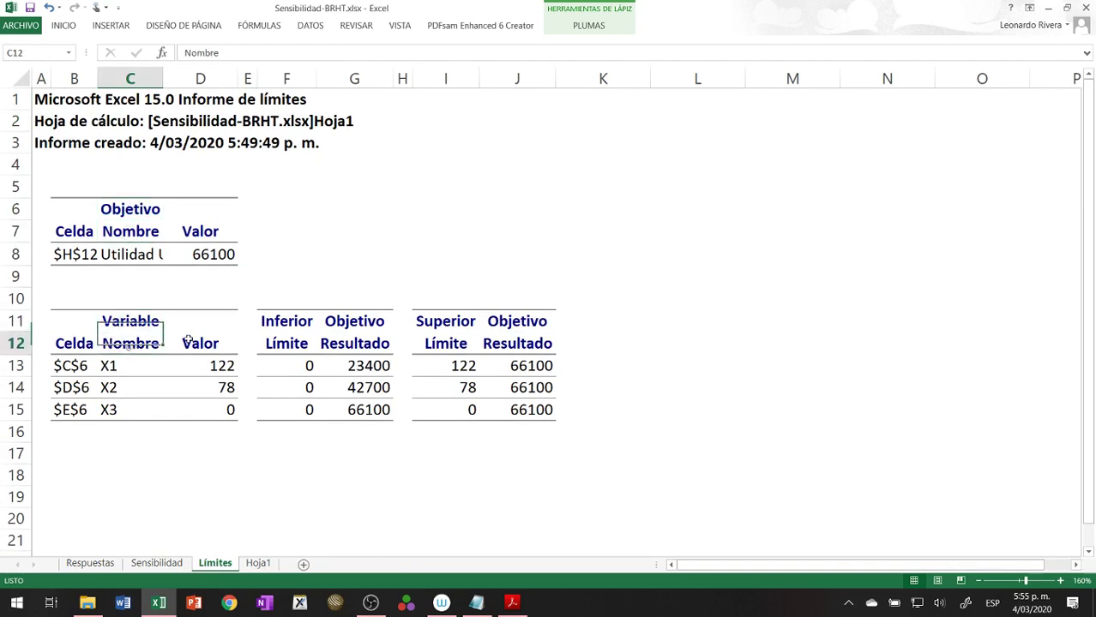
left_click(367, 324)
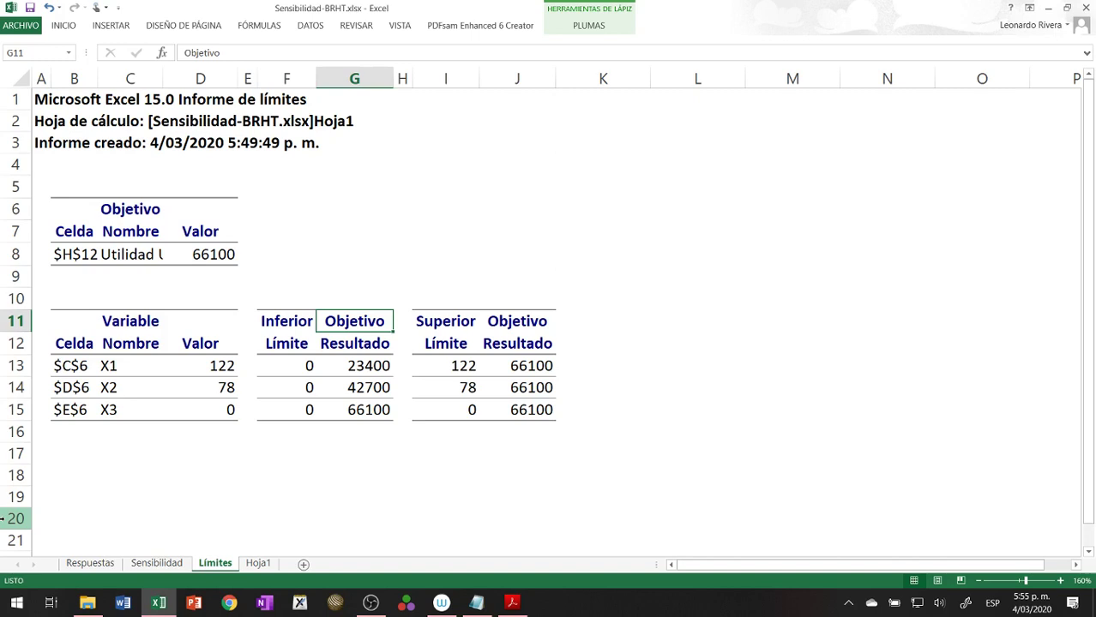
- Reorder the objective table's two-line heading in C6 and C7 to read Nombre over Objetivo
key("Up")
key("Up")
key("Up")
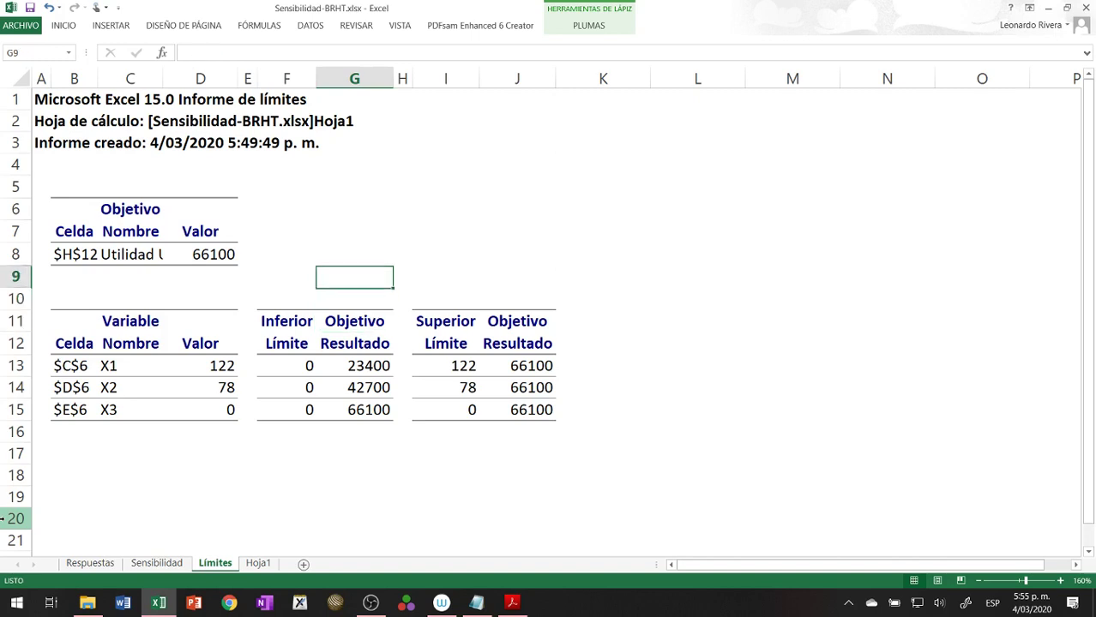
key("Left")
key("Left")
key("Left")
key("Left")
key("Up")
key("Up")
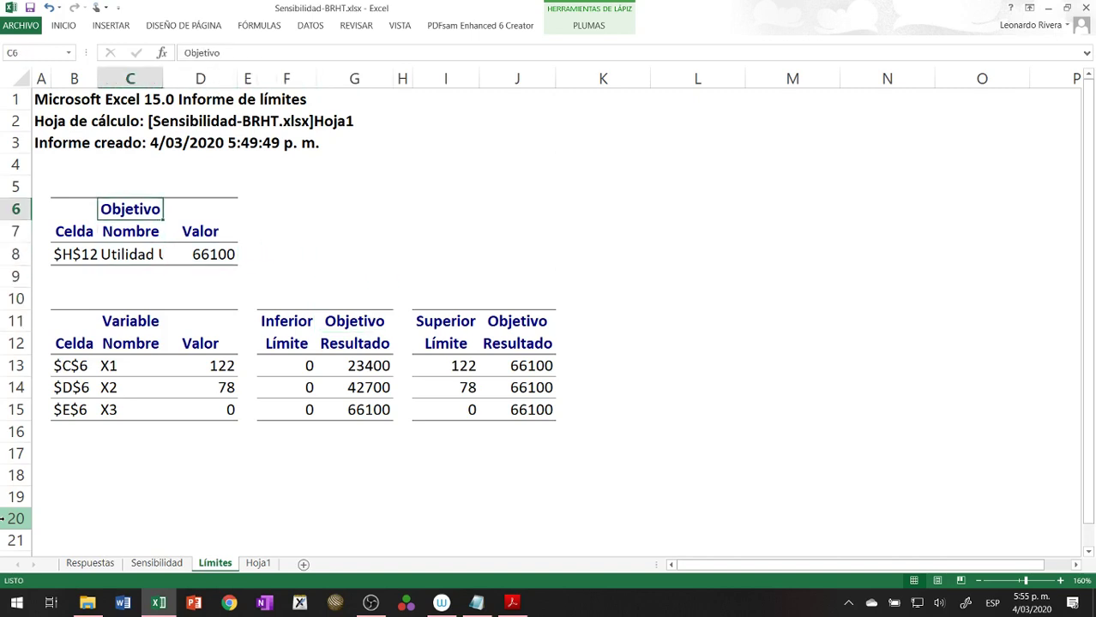
type("Nombre")
key("Return")
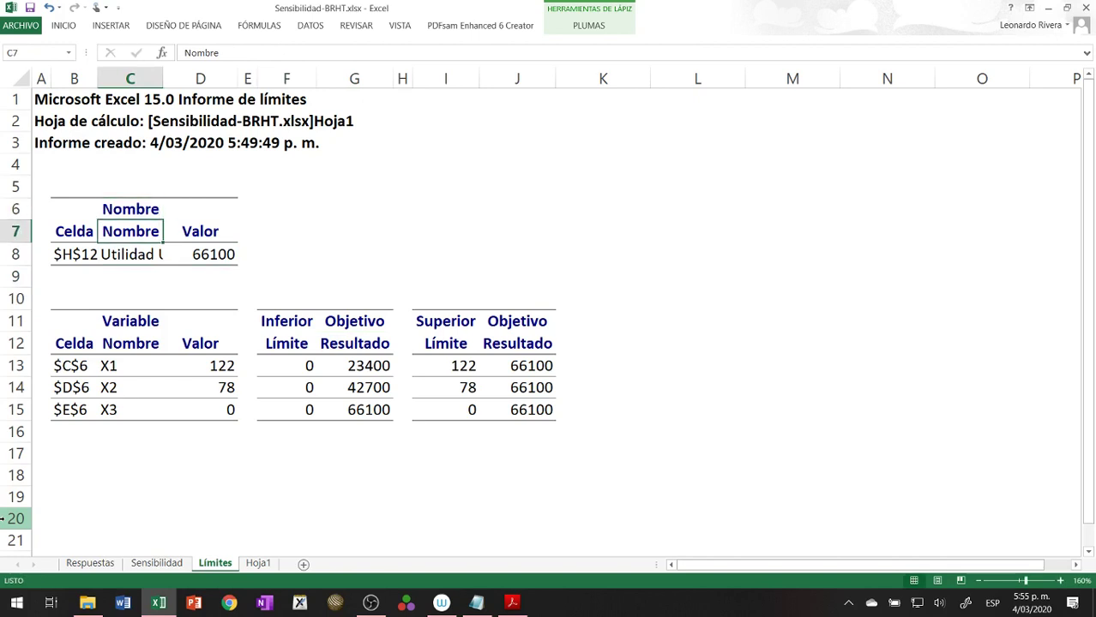
type("Objetivo")
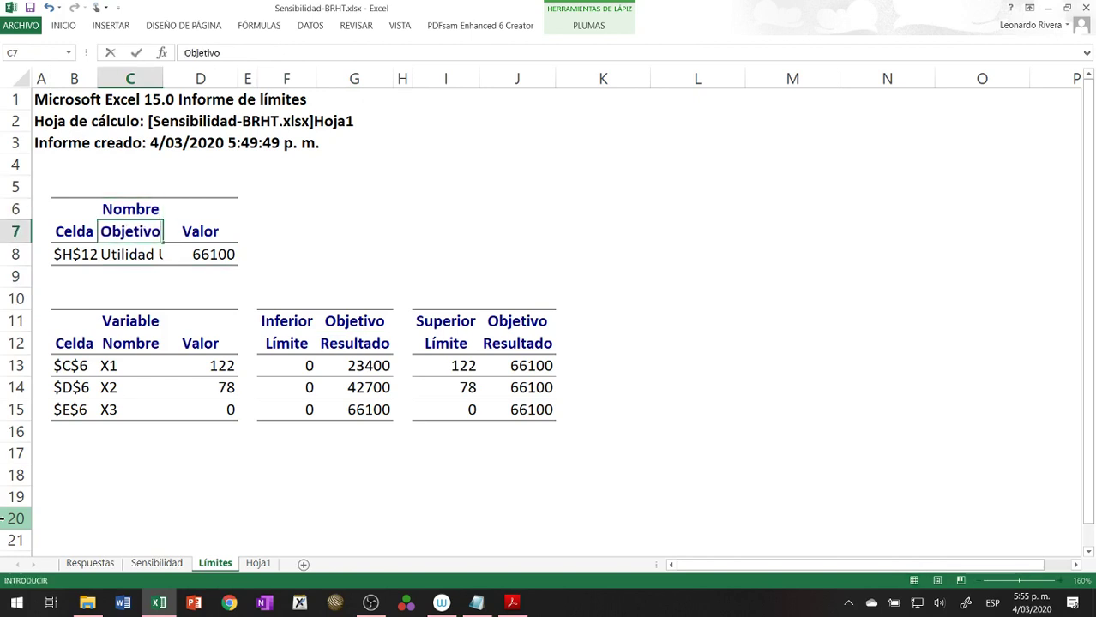
key("Return")
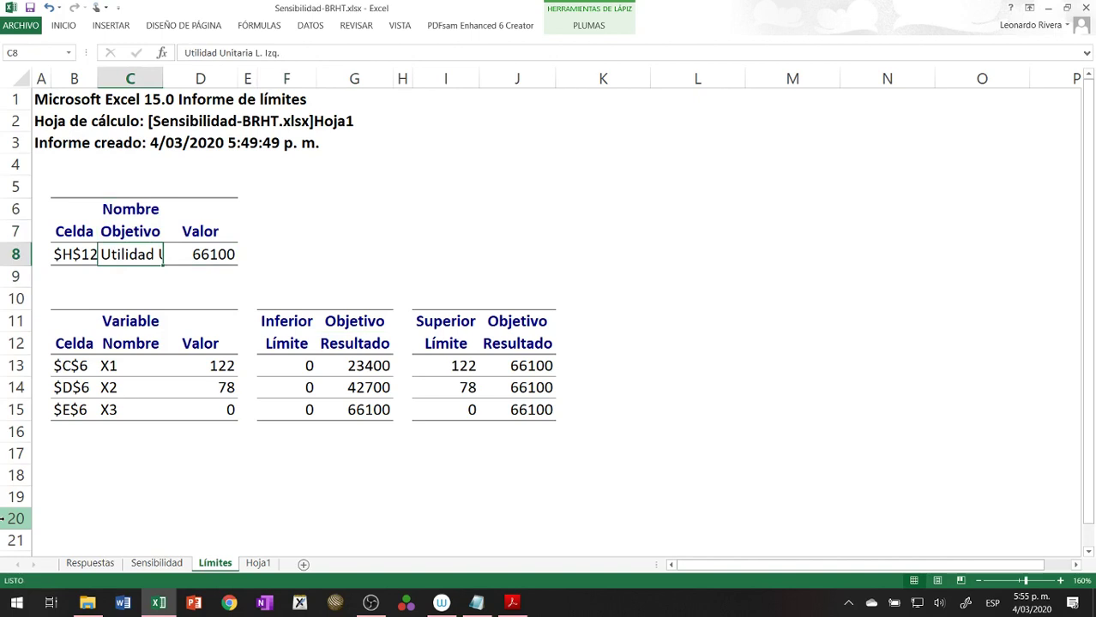
key("Down")
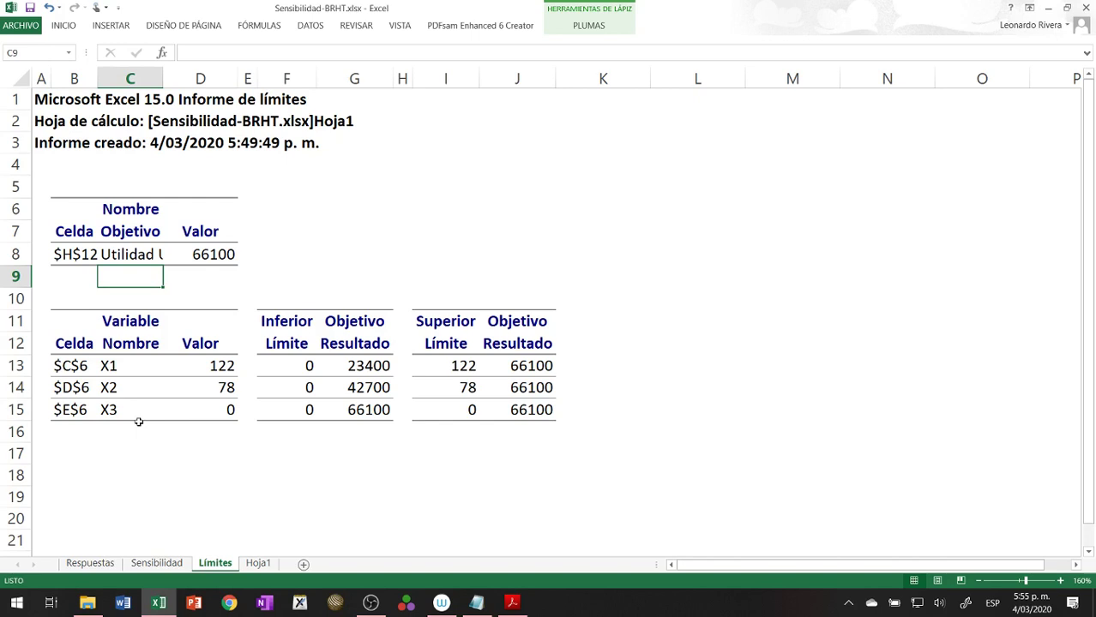
- Shorten the objective name in C8 to Utilidad Unitaria and adjust the width of column C to fit it
left_click(126, 256)
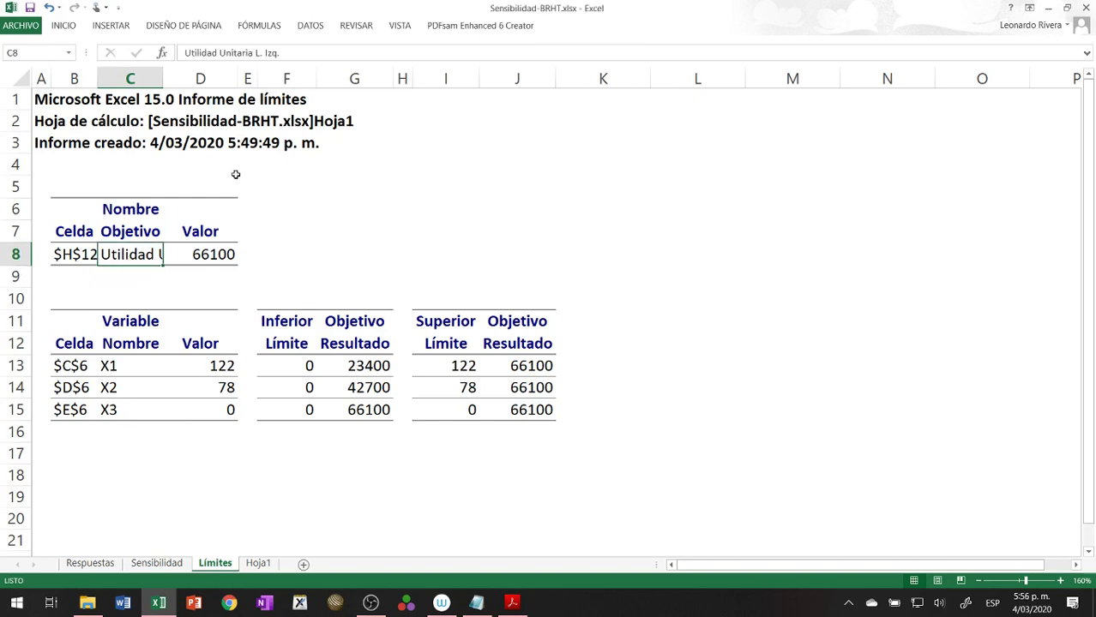
double_click(162, 74)
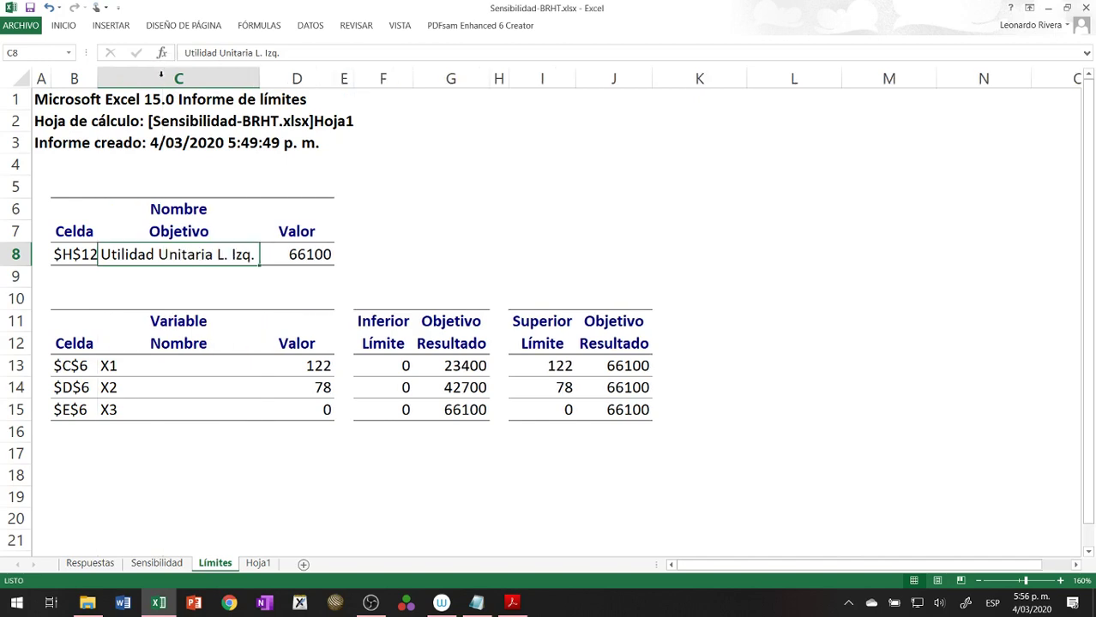
left_click(289, 57)
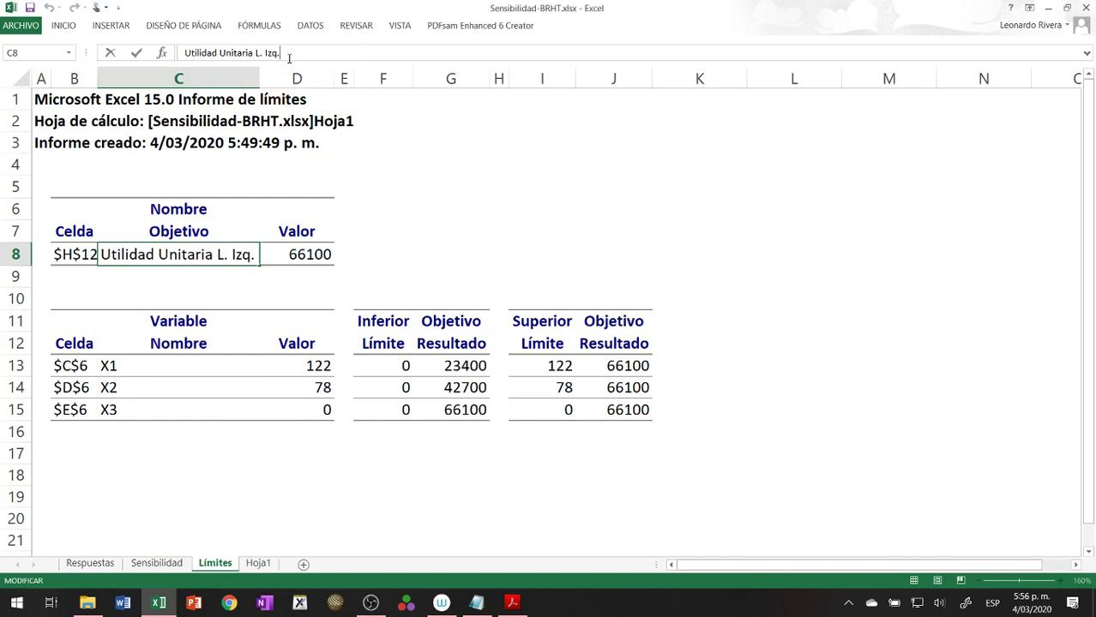
key("BackSpace")
key("BackSpace")
key("BackSpace")
key("BackSpace")
key("BackSpace")
key("BackSpace")
key("BackSpace")
key("BackSpace")
key("Return")
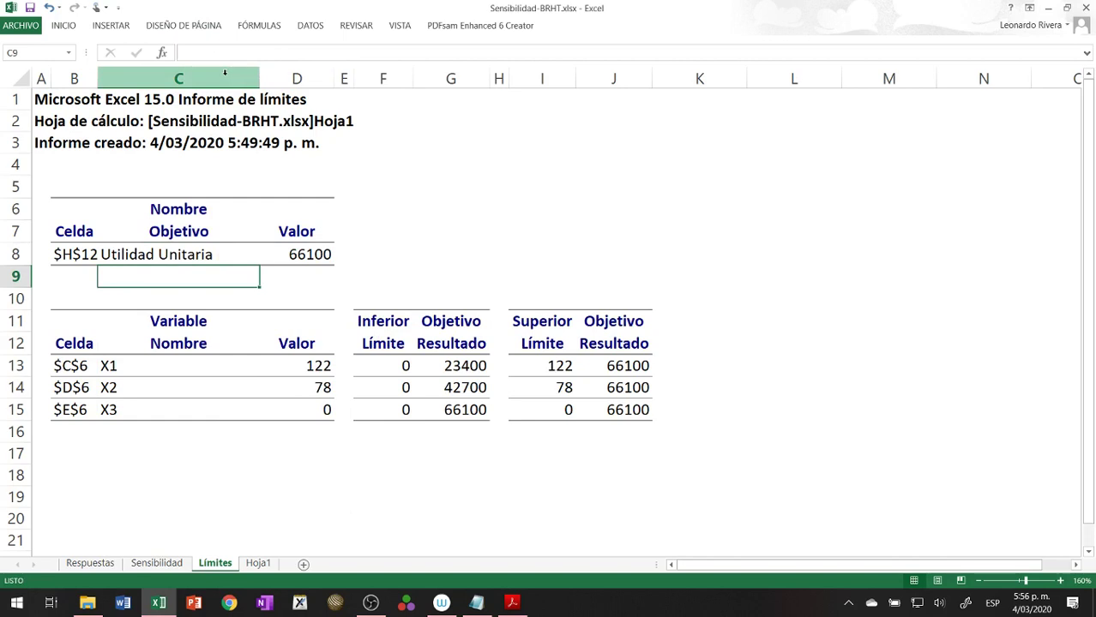
left_click_drag(259, 79, 221, 83)
left_click(382, 225)
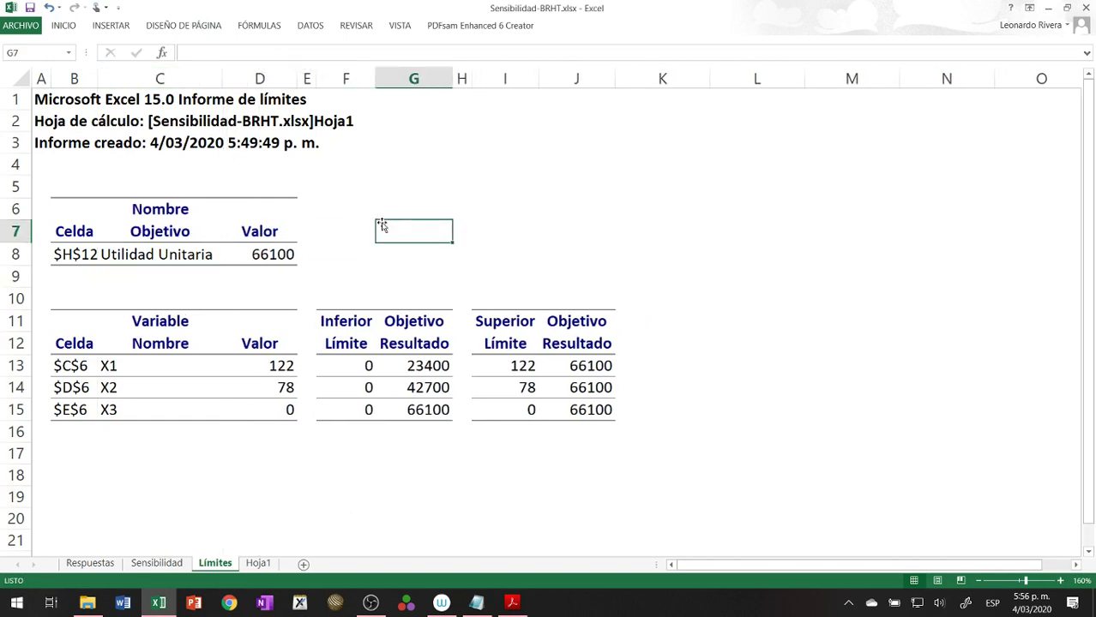
- Reorder the variables table's heading in C11 and C12 to read Nombre over Variable
left_click(155, 323)
left_click_drag(155, 323, 156, 324)
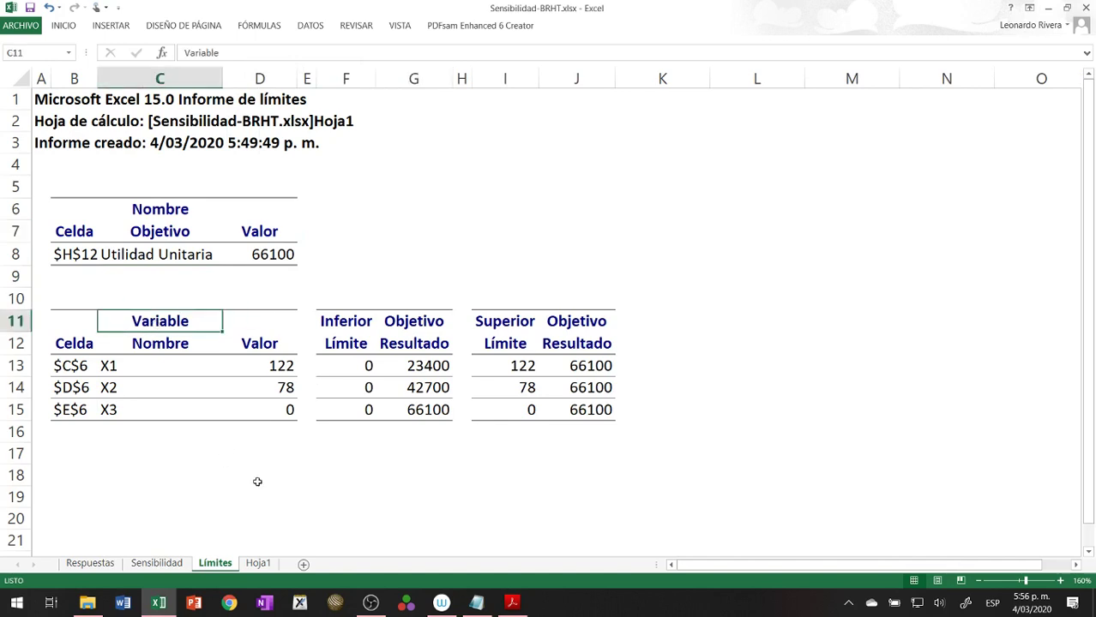
type("Non")
key("BackSpace")
type("mbre")
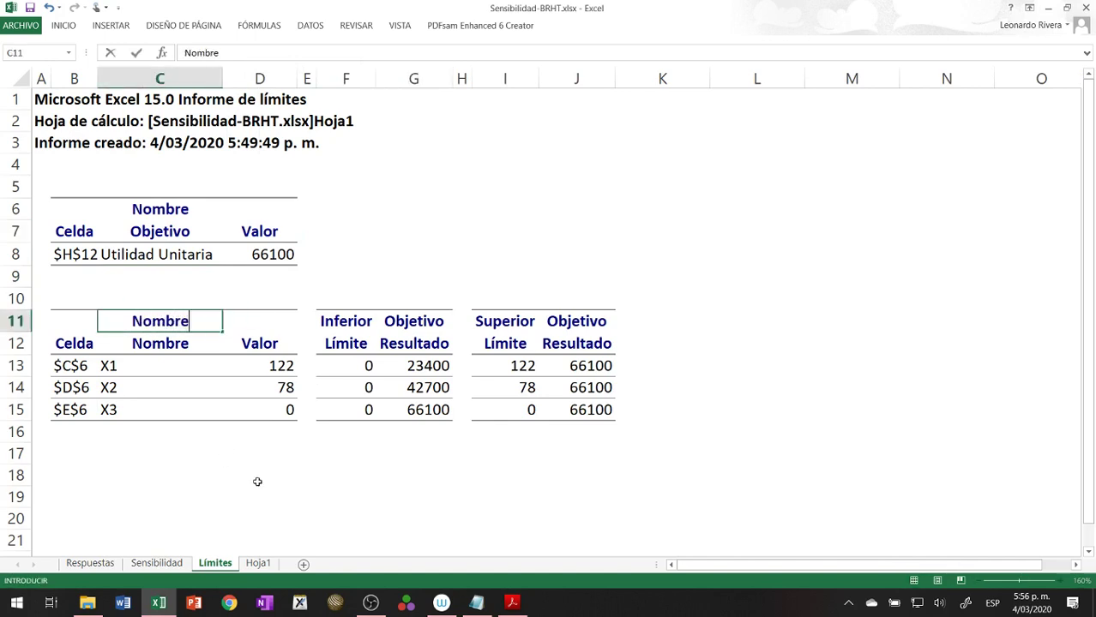
key("Return")
type("Varia")
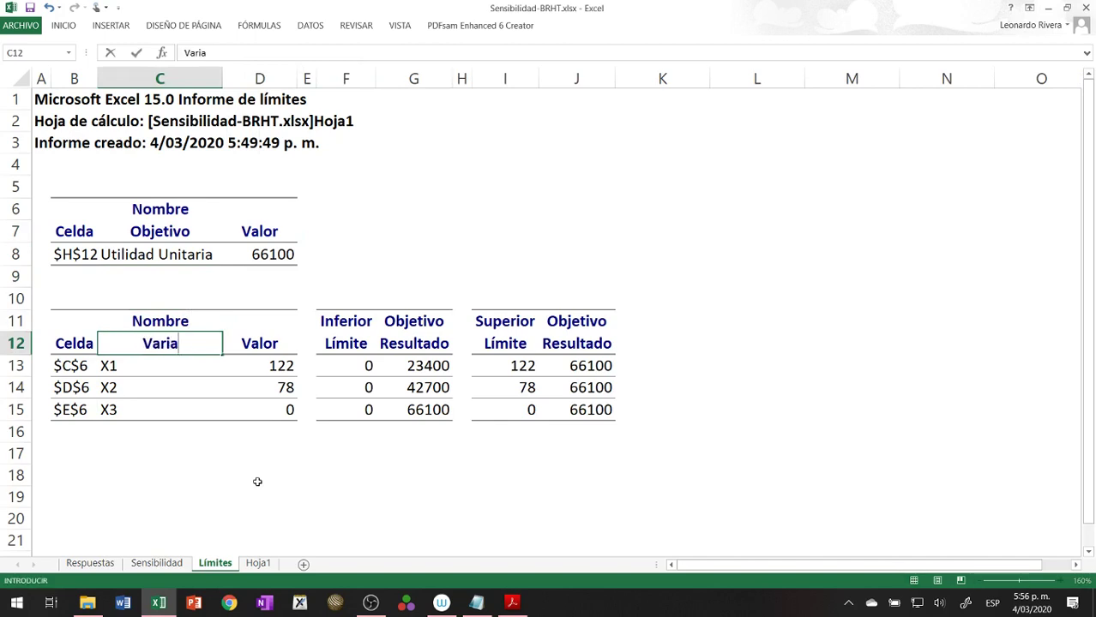
type("ble")
key("Right")
- Reorder the lower limit heading in F11 and F12 to read Límite over Inferior
key("Right")
key("Up")
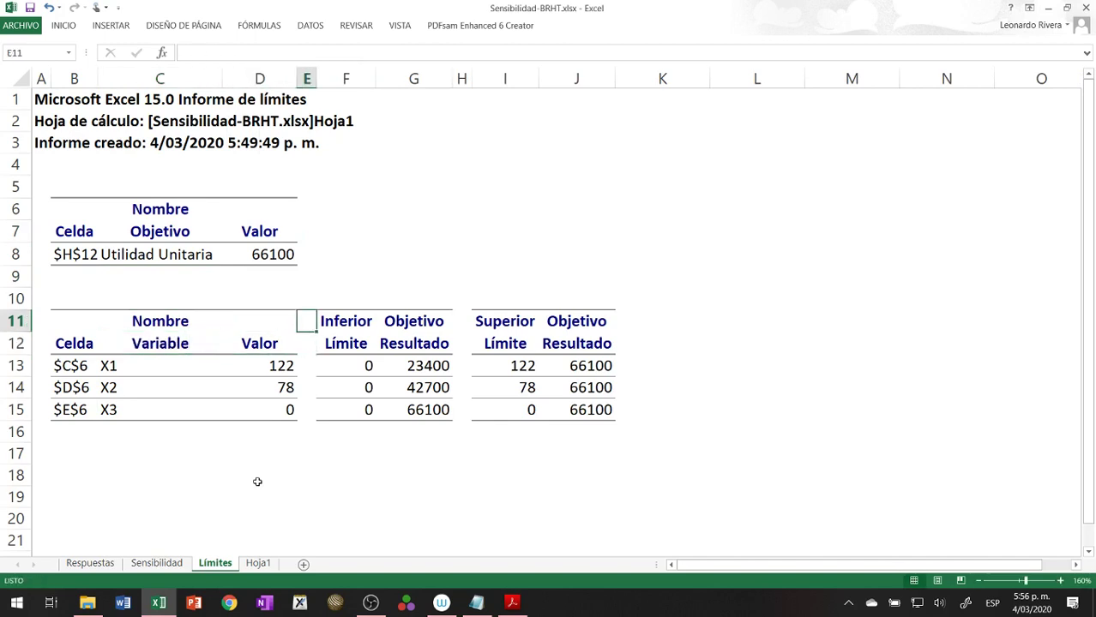
key("Right")
type("Límite")
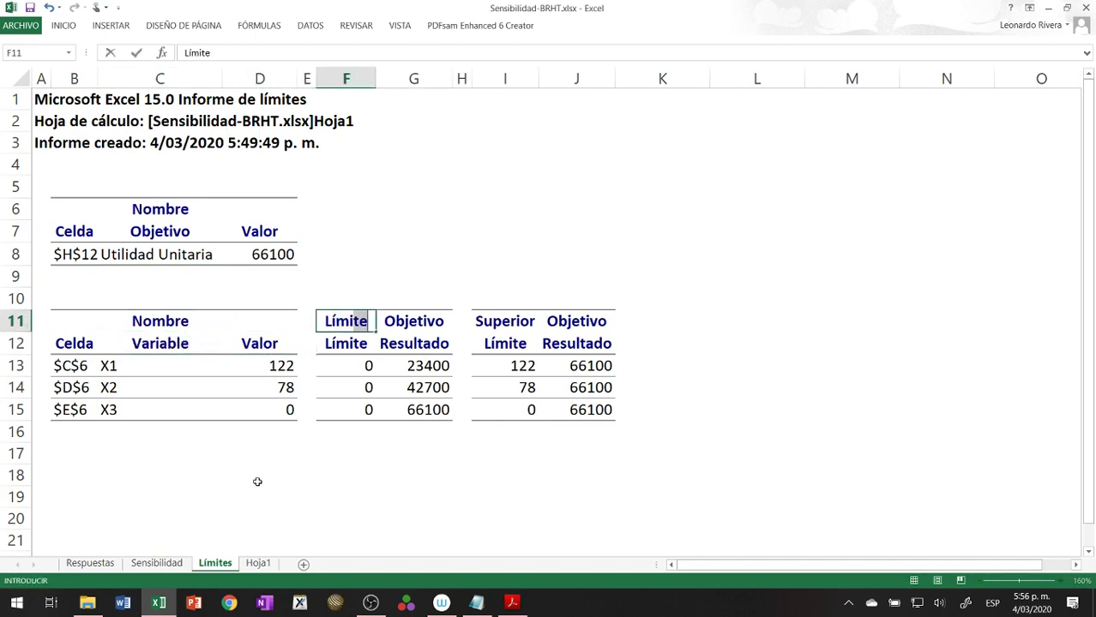
key("Return")
type("Inferior")
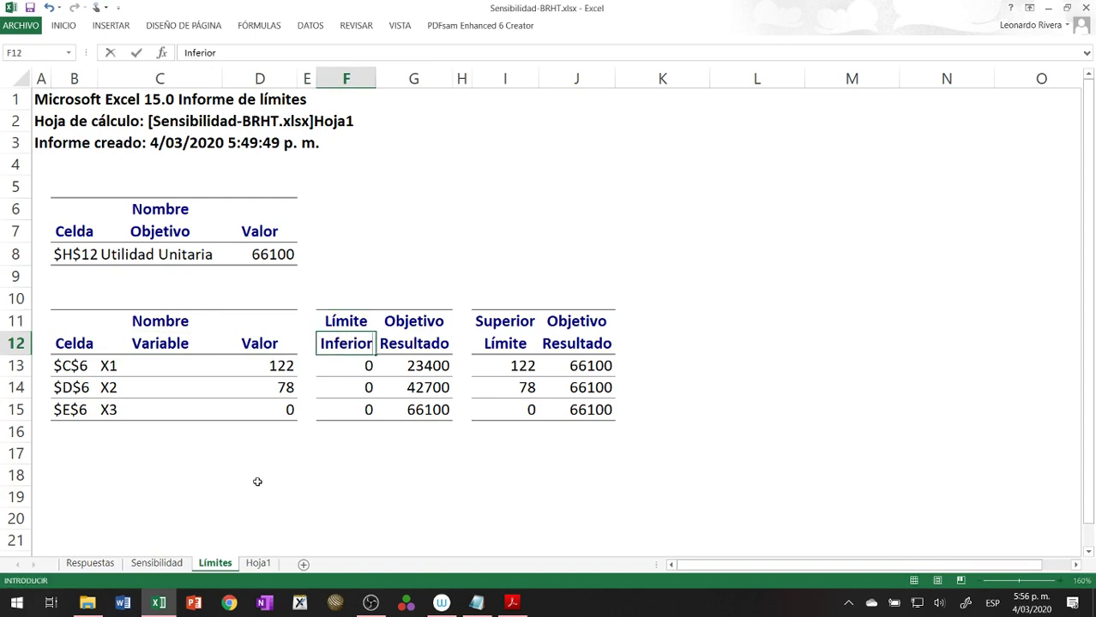
key("Right")
- Reorder the lower limit's result heading in G11 and G12 to read Resultado over Objetivo
key("Up")
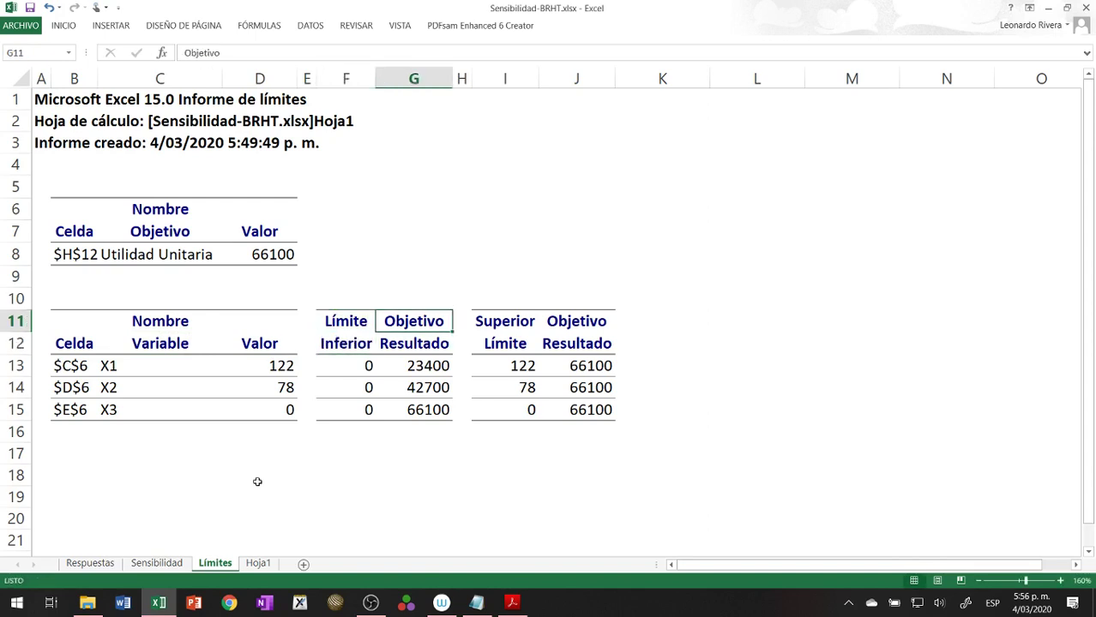
type("Resultado")
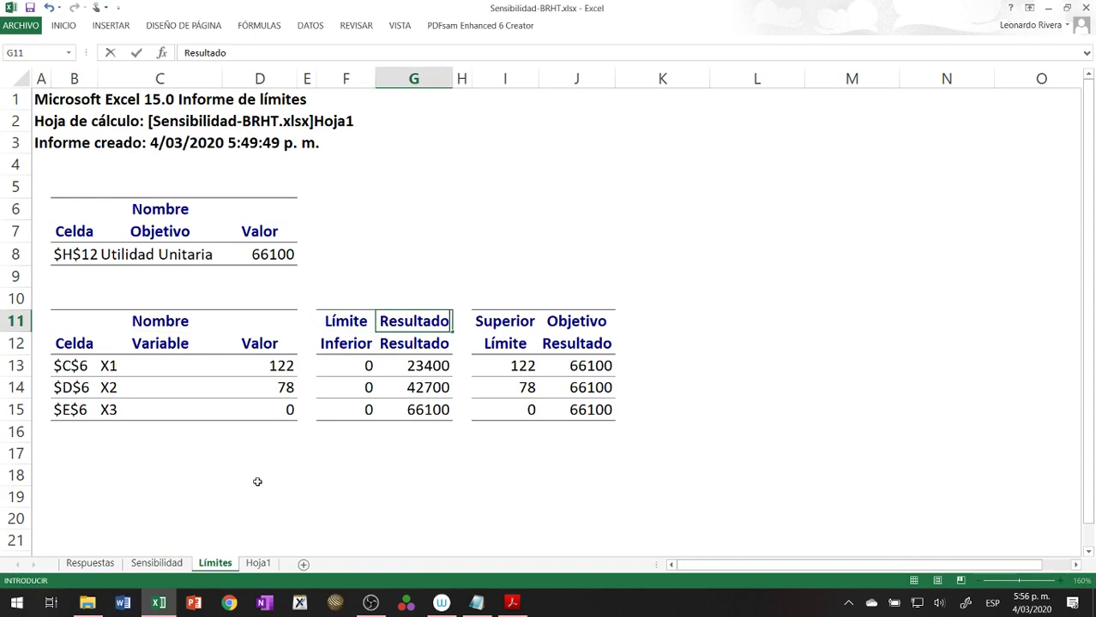
key("Return")
type("Objetivo")
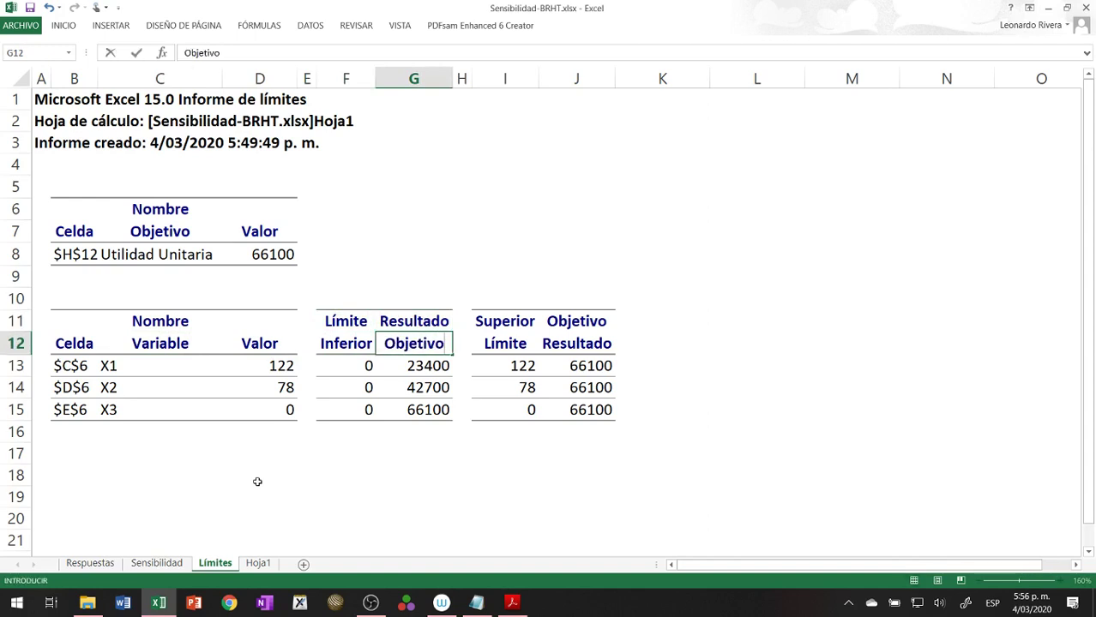
key("Right")
- Reorder the upper limit heading in I11 and I12 to read Límite over Superior
key("Right")
key("Up")
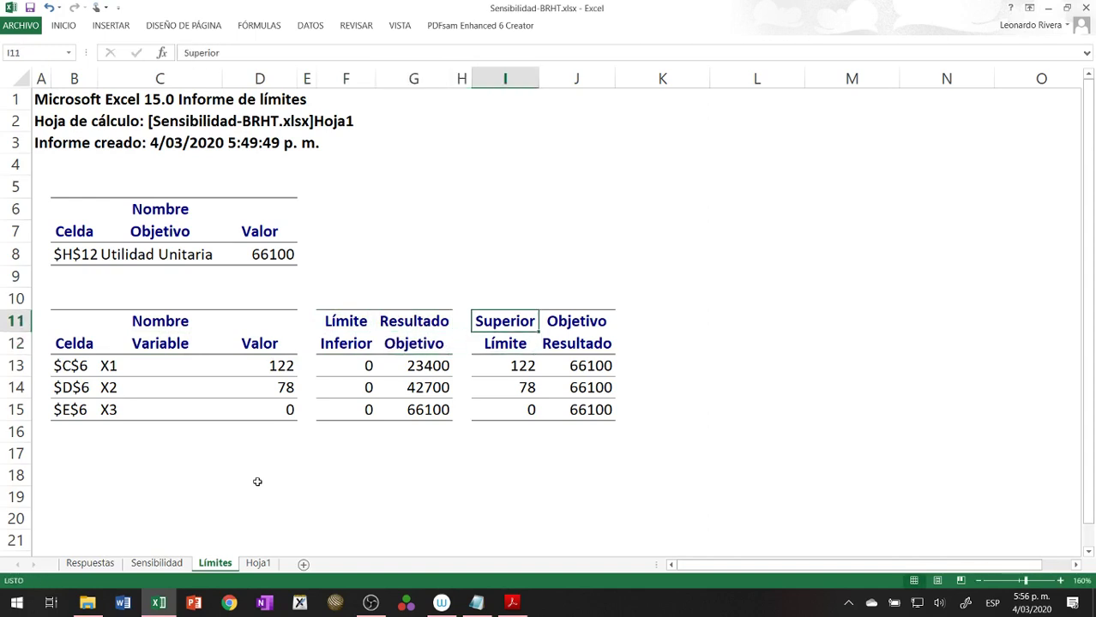
type("Límite Supr")
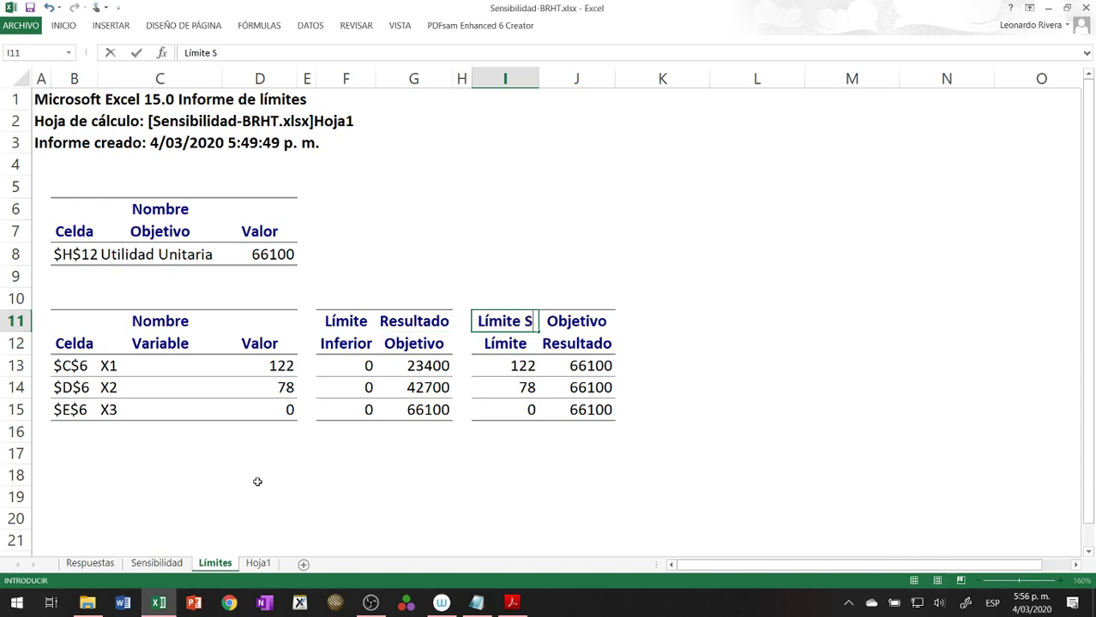
key("BackSpace")
type("eri")
key("BackSpace")
key("BackSpace")
key("BackSpace")
key("BackSpace")
key("BackSpace")
key("BackSpace")
key("BackSpace")
key("BackSpace")
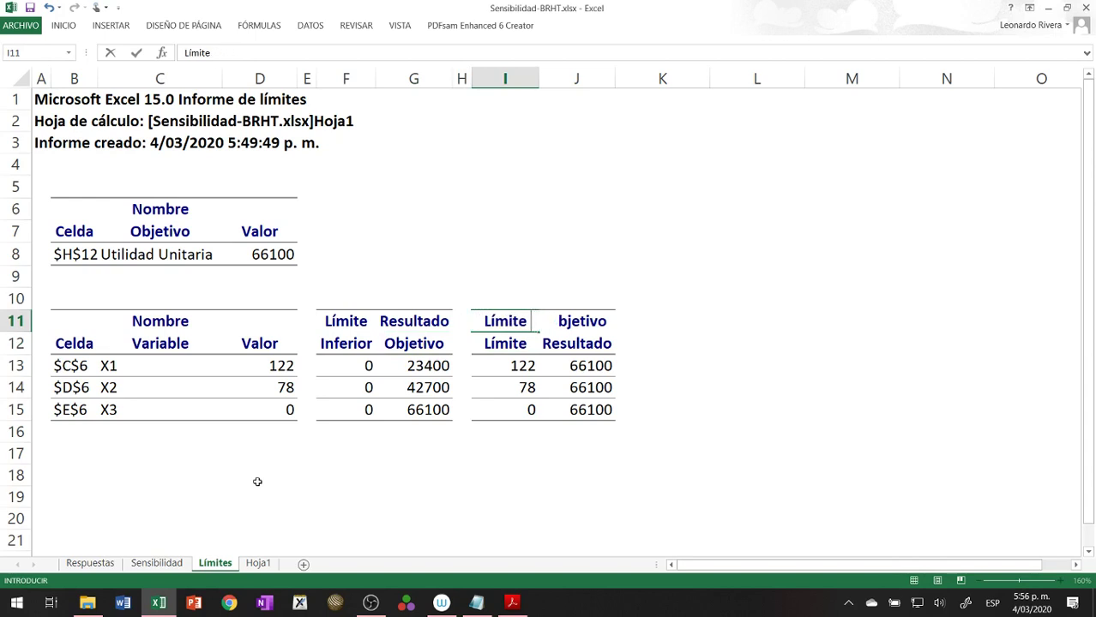
type("e")
key("Return")
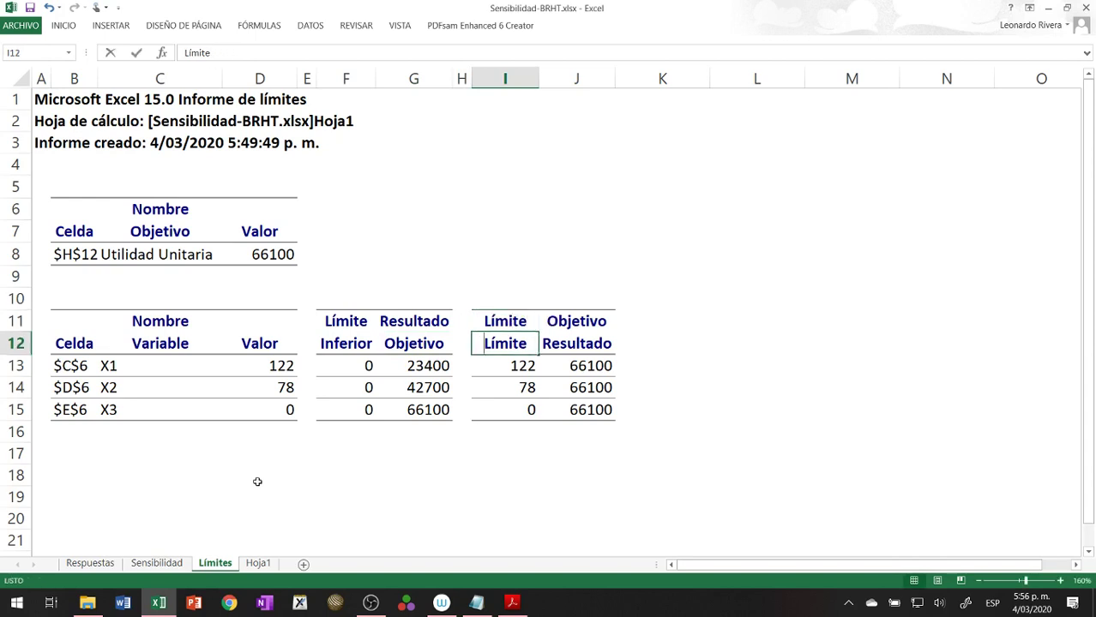
type("Superior")
key("Tab")
- Reorder the upper limit's result heading in J11 and J12 to read Resultado over Objetivo
key("Up")
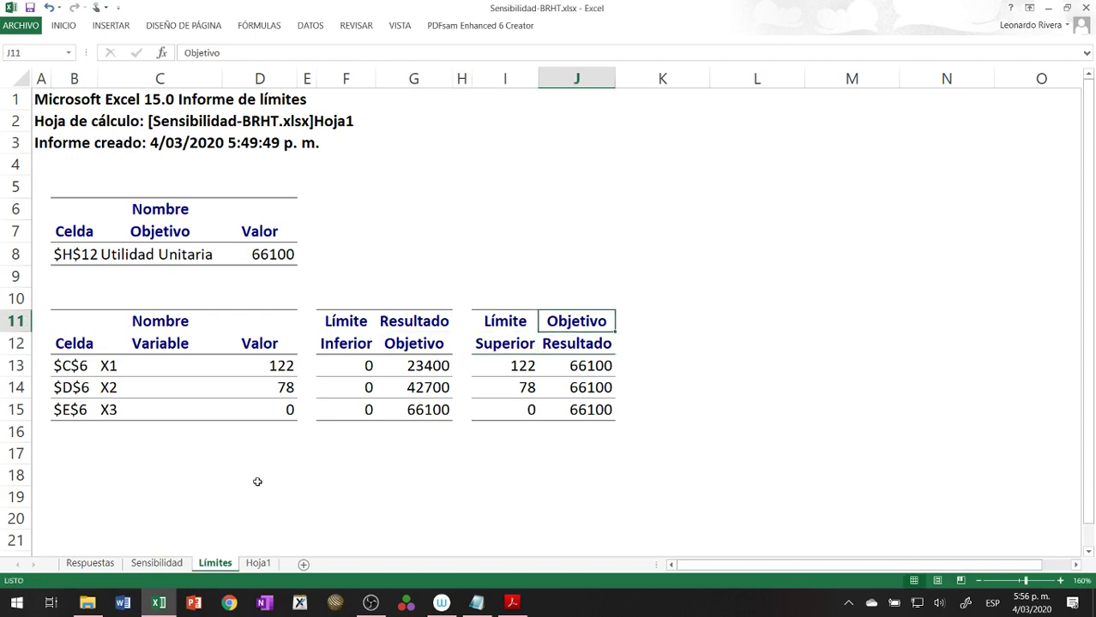
type("Resultado")
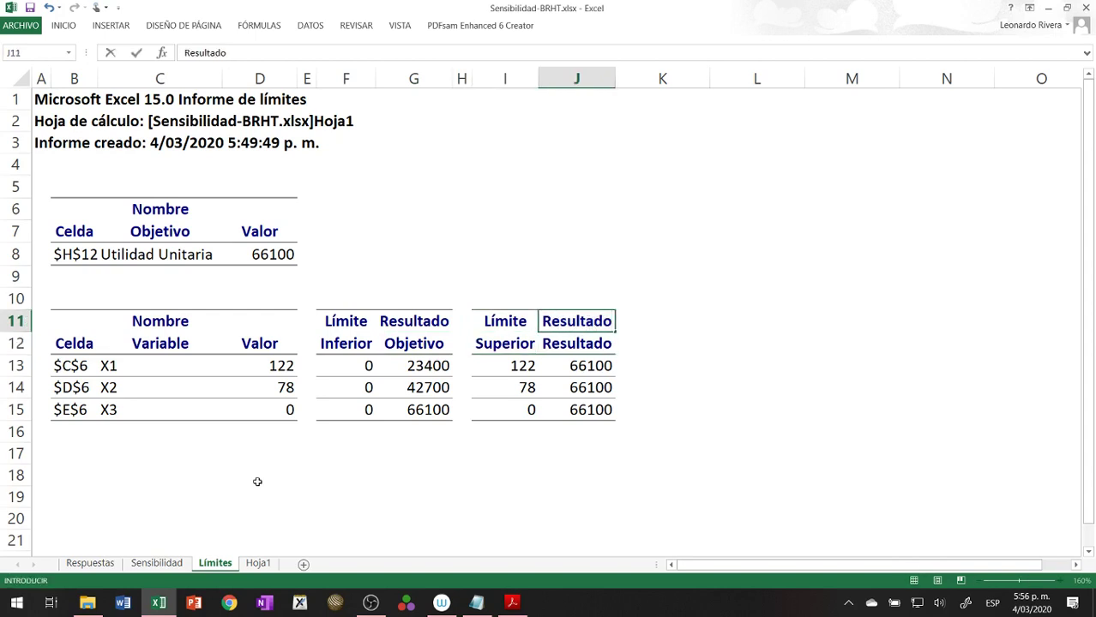
key("Return")
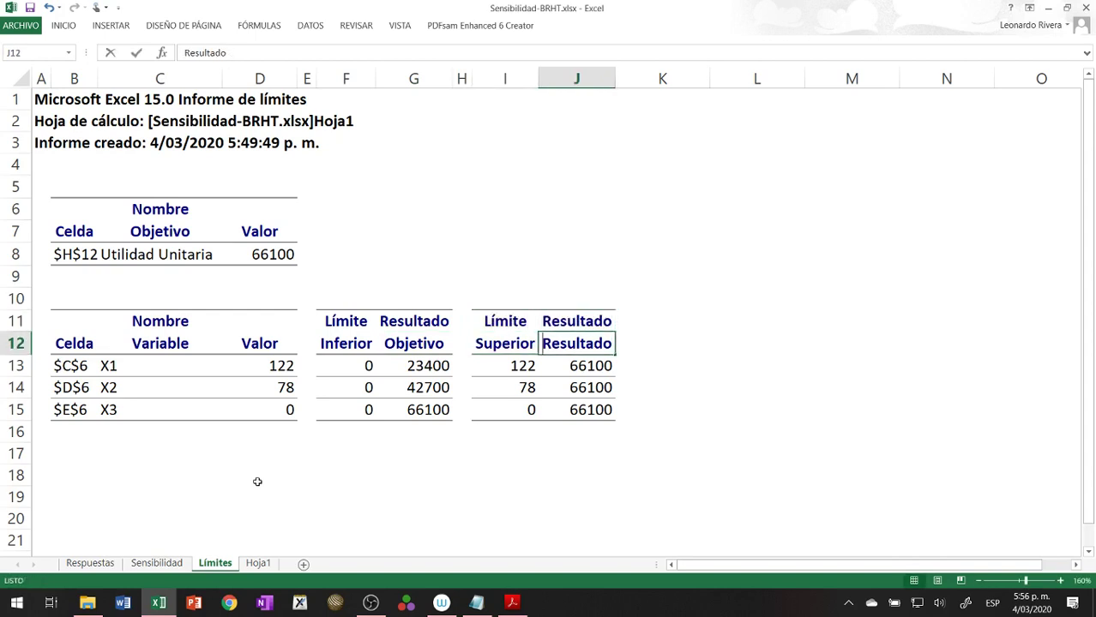
type("Objetivo")
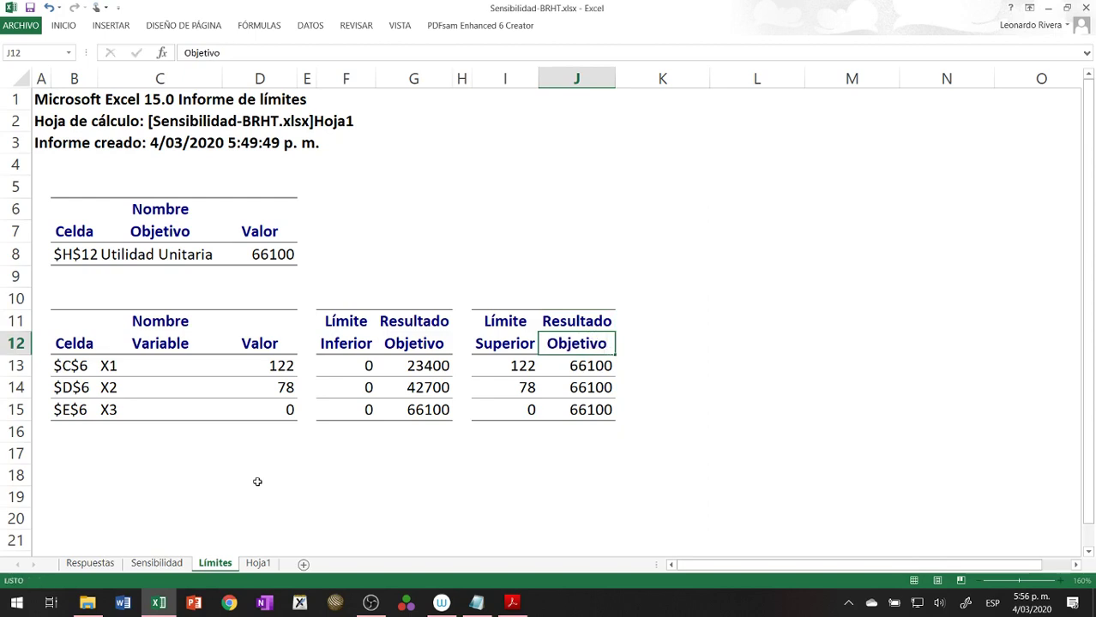
- Examine the lower and upper limits of variable X1 and their objective results in row 13 of the limits report
key("Return")
key("Down")
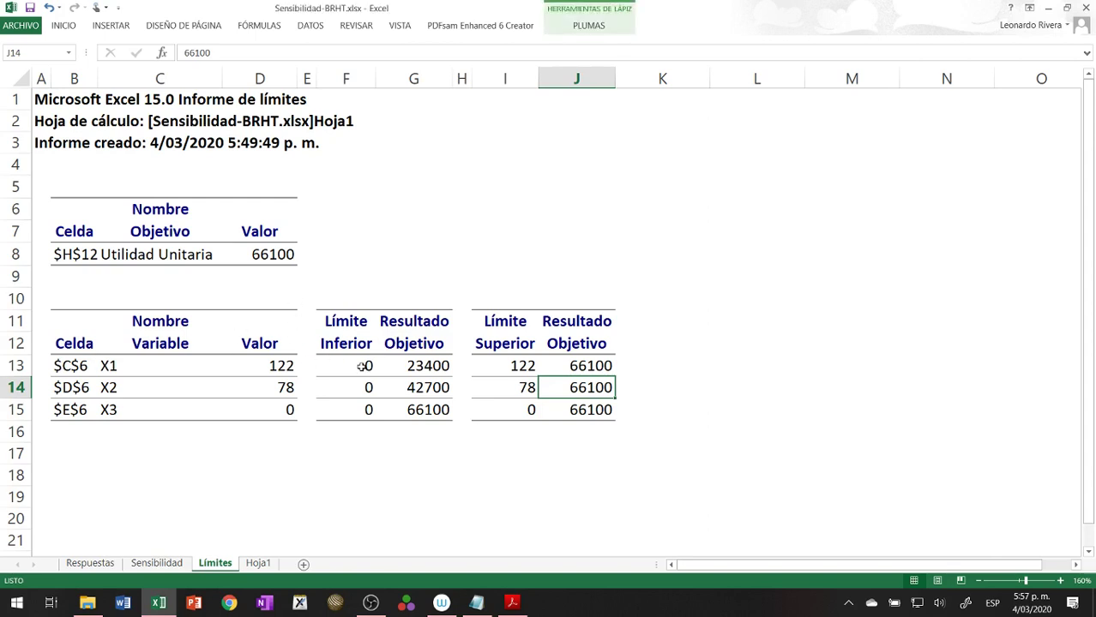
left_click(361, 367)
left_click(507, 367)
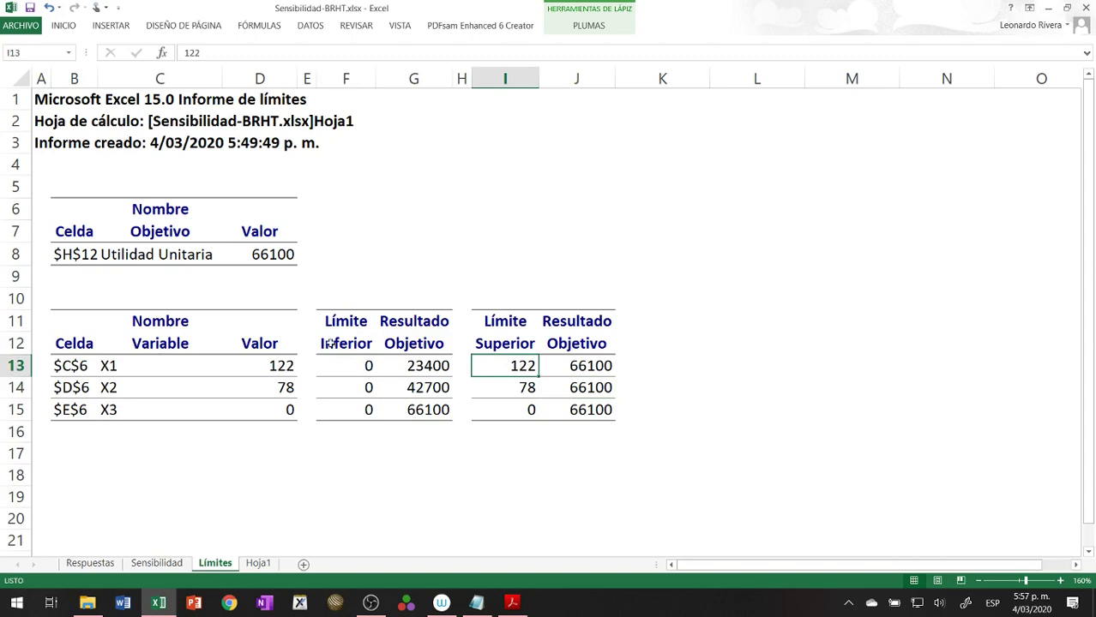
left_click(354, 365)
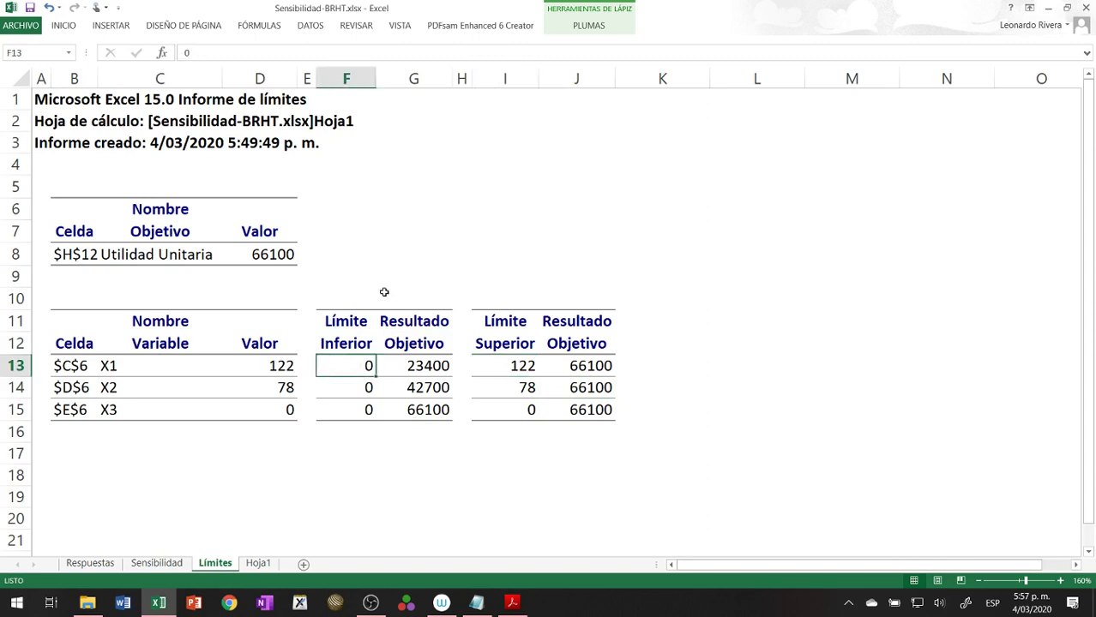
left_click(406, 366)
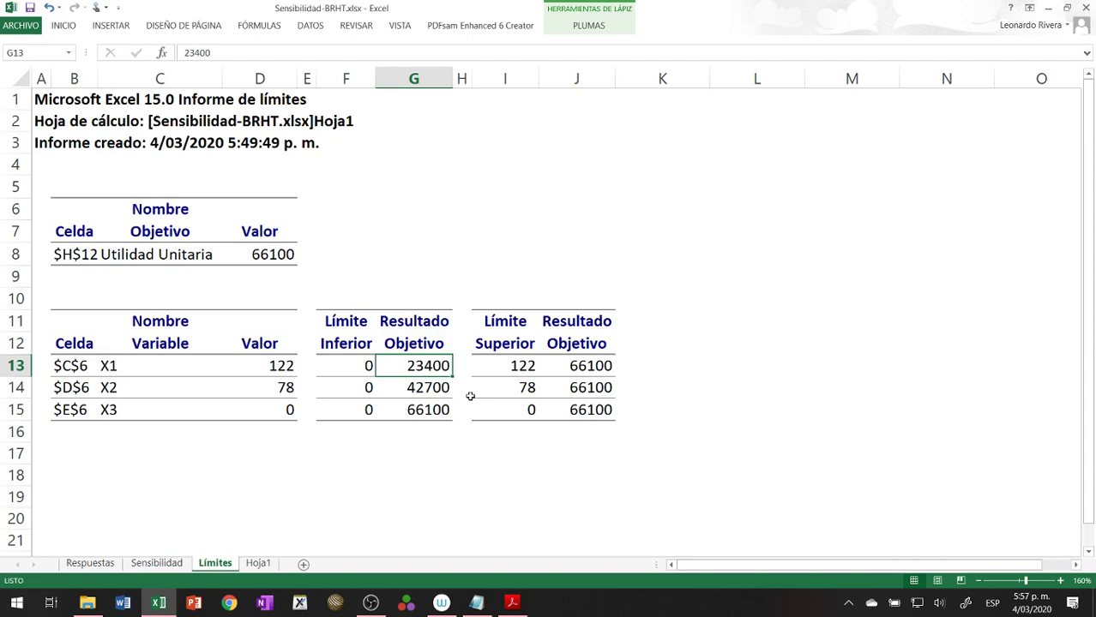
left_click(511, 367)
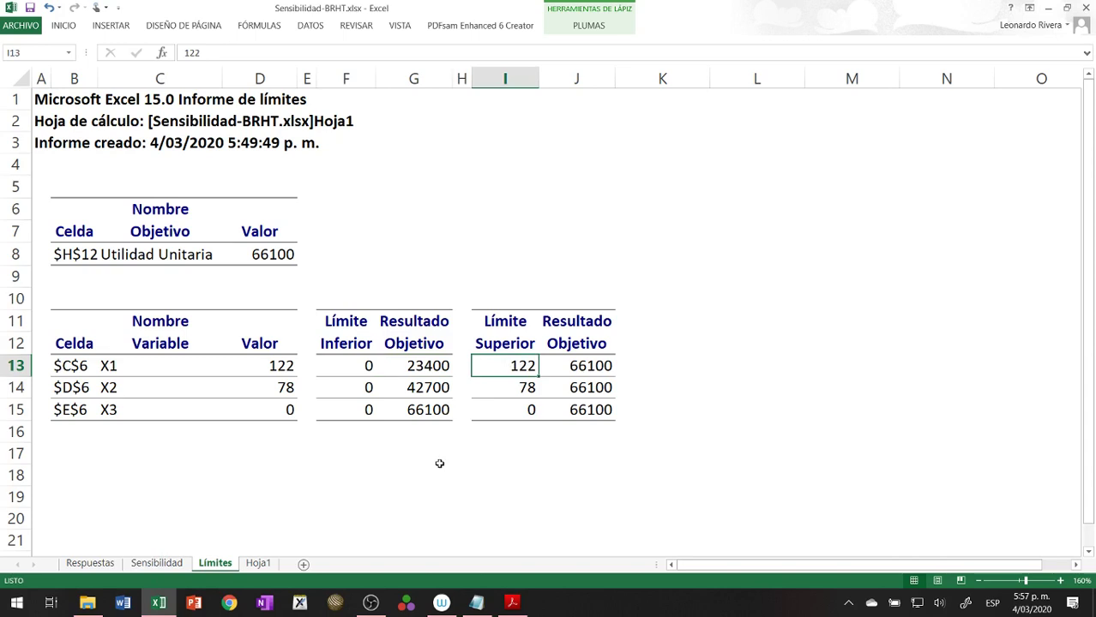
key("Right")
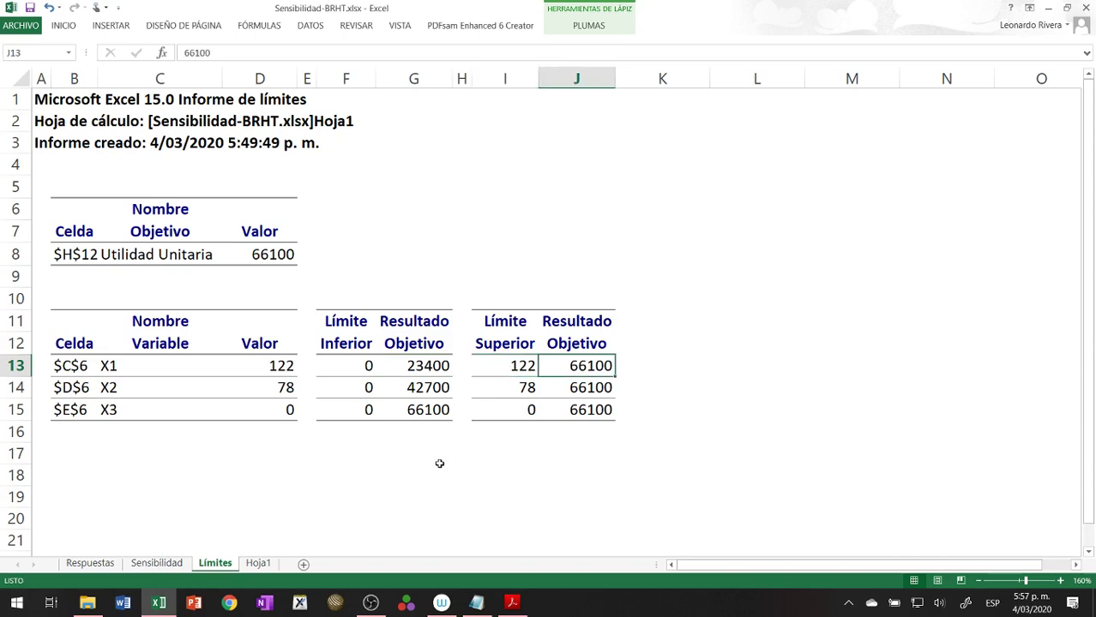